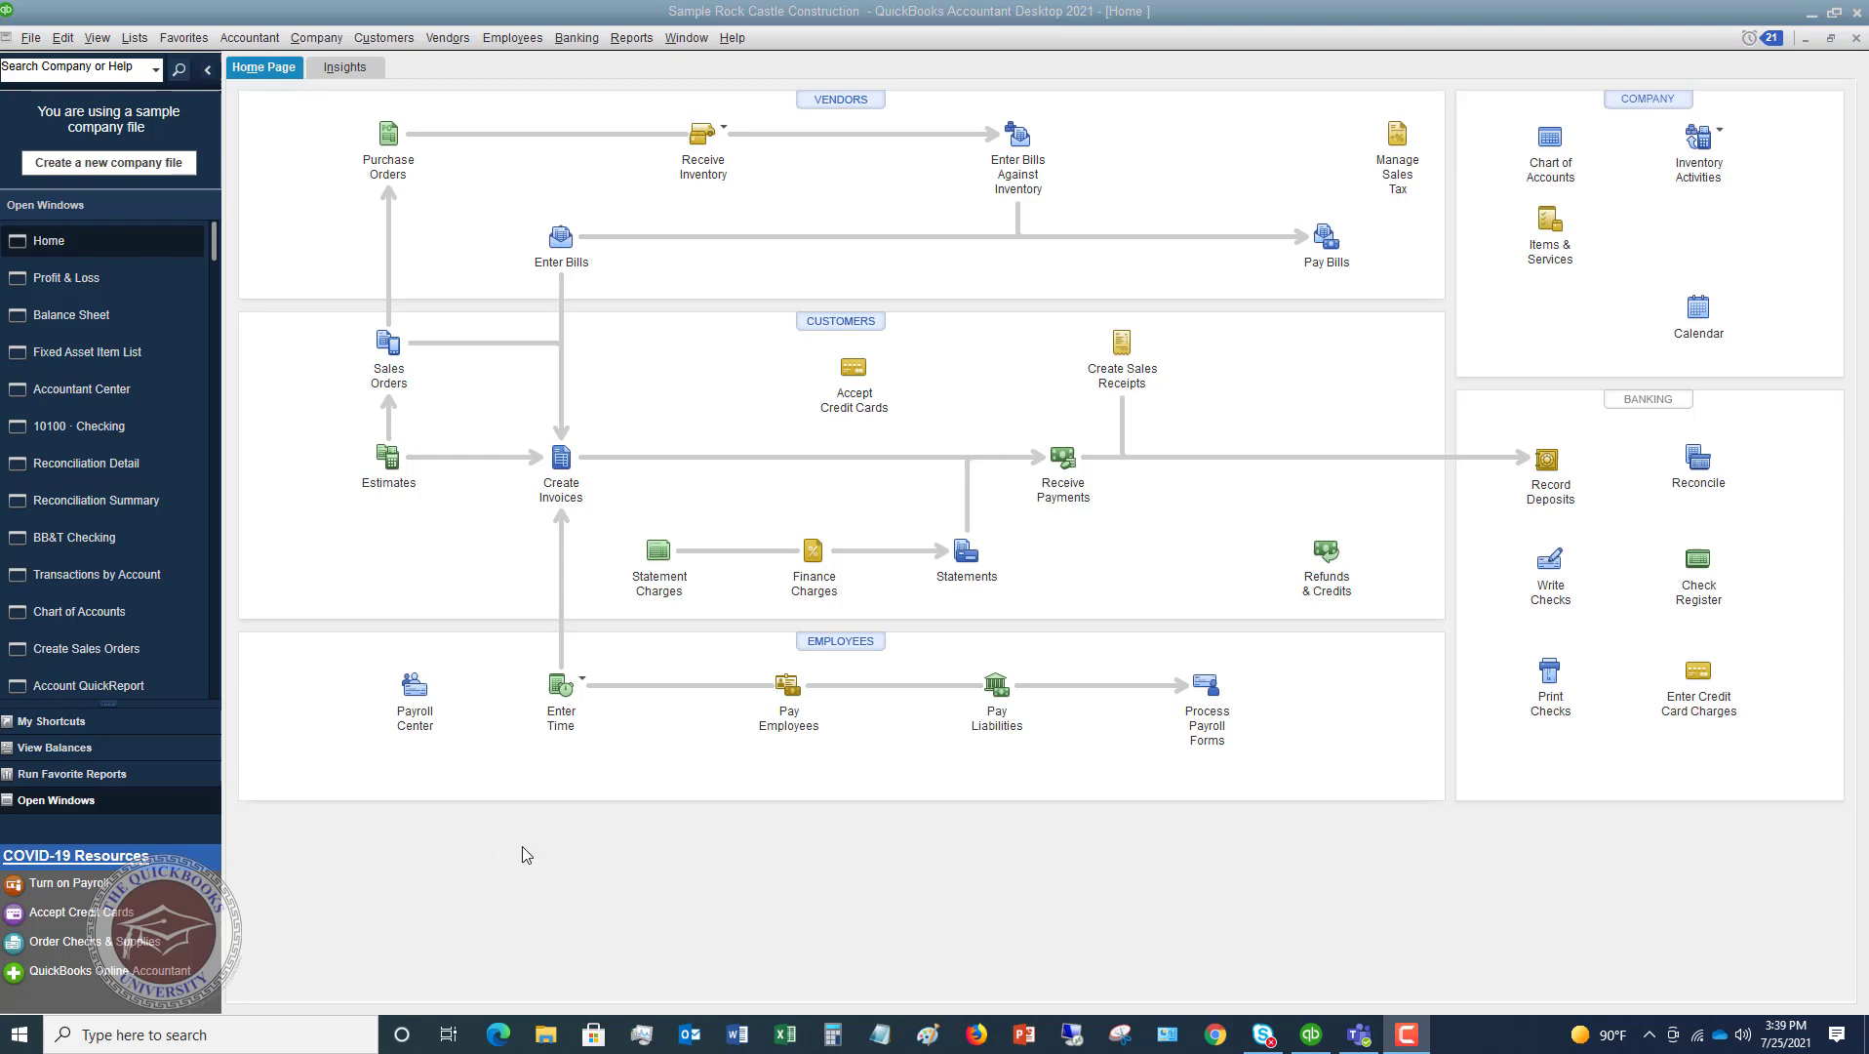
Step: Bring the class-split 2022 Profit & Loss forward and review totals: income 169,260.27, gross profit 97,892.71
click(88, 279)
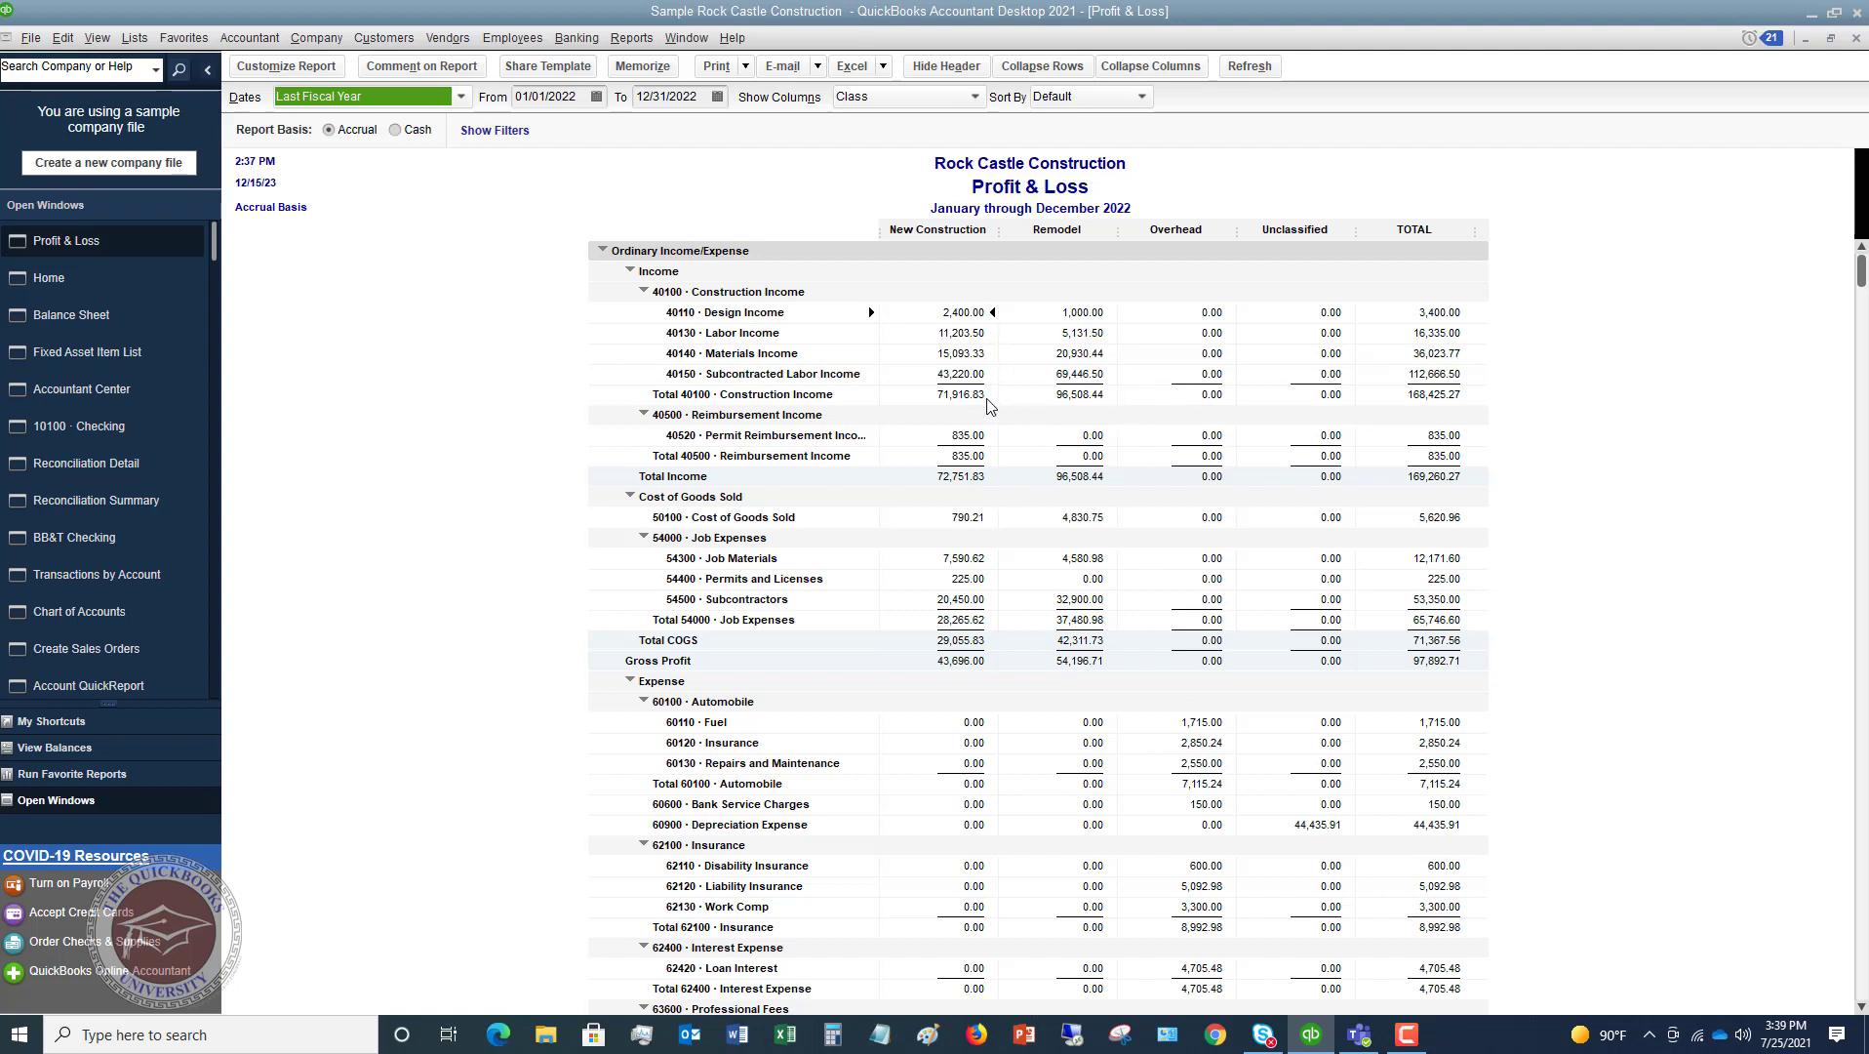
scroll(989, 406, down, 4)
scroll(990, 406, down, 3)
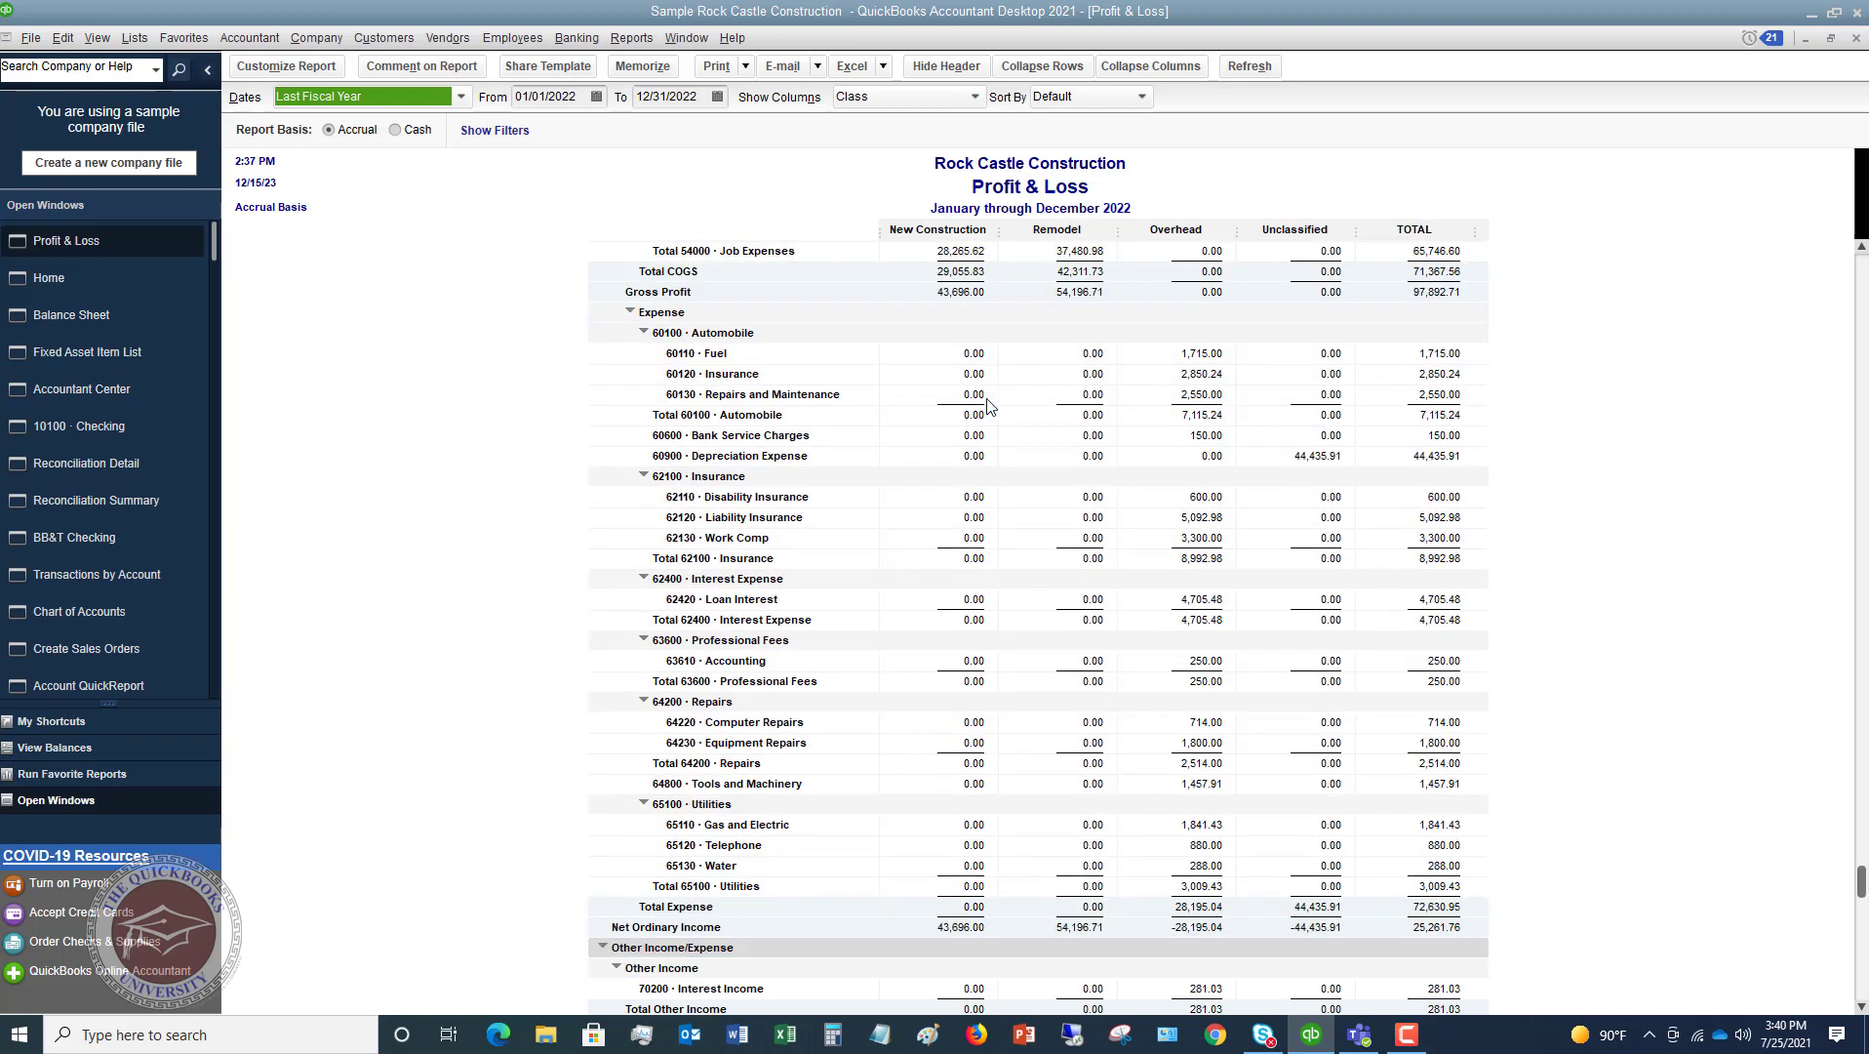
scroll(989, 406, down, 3)
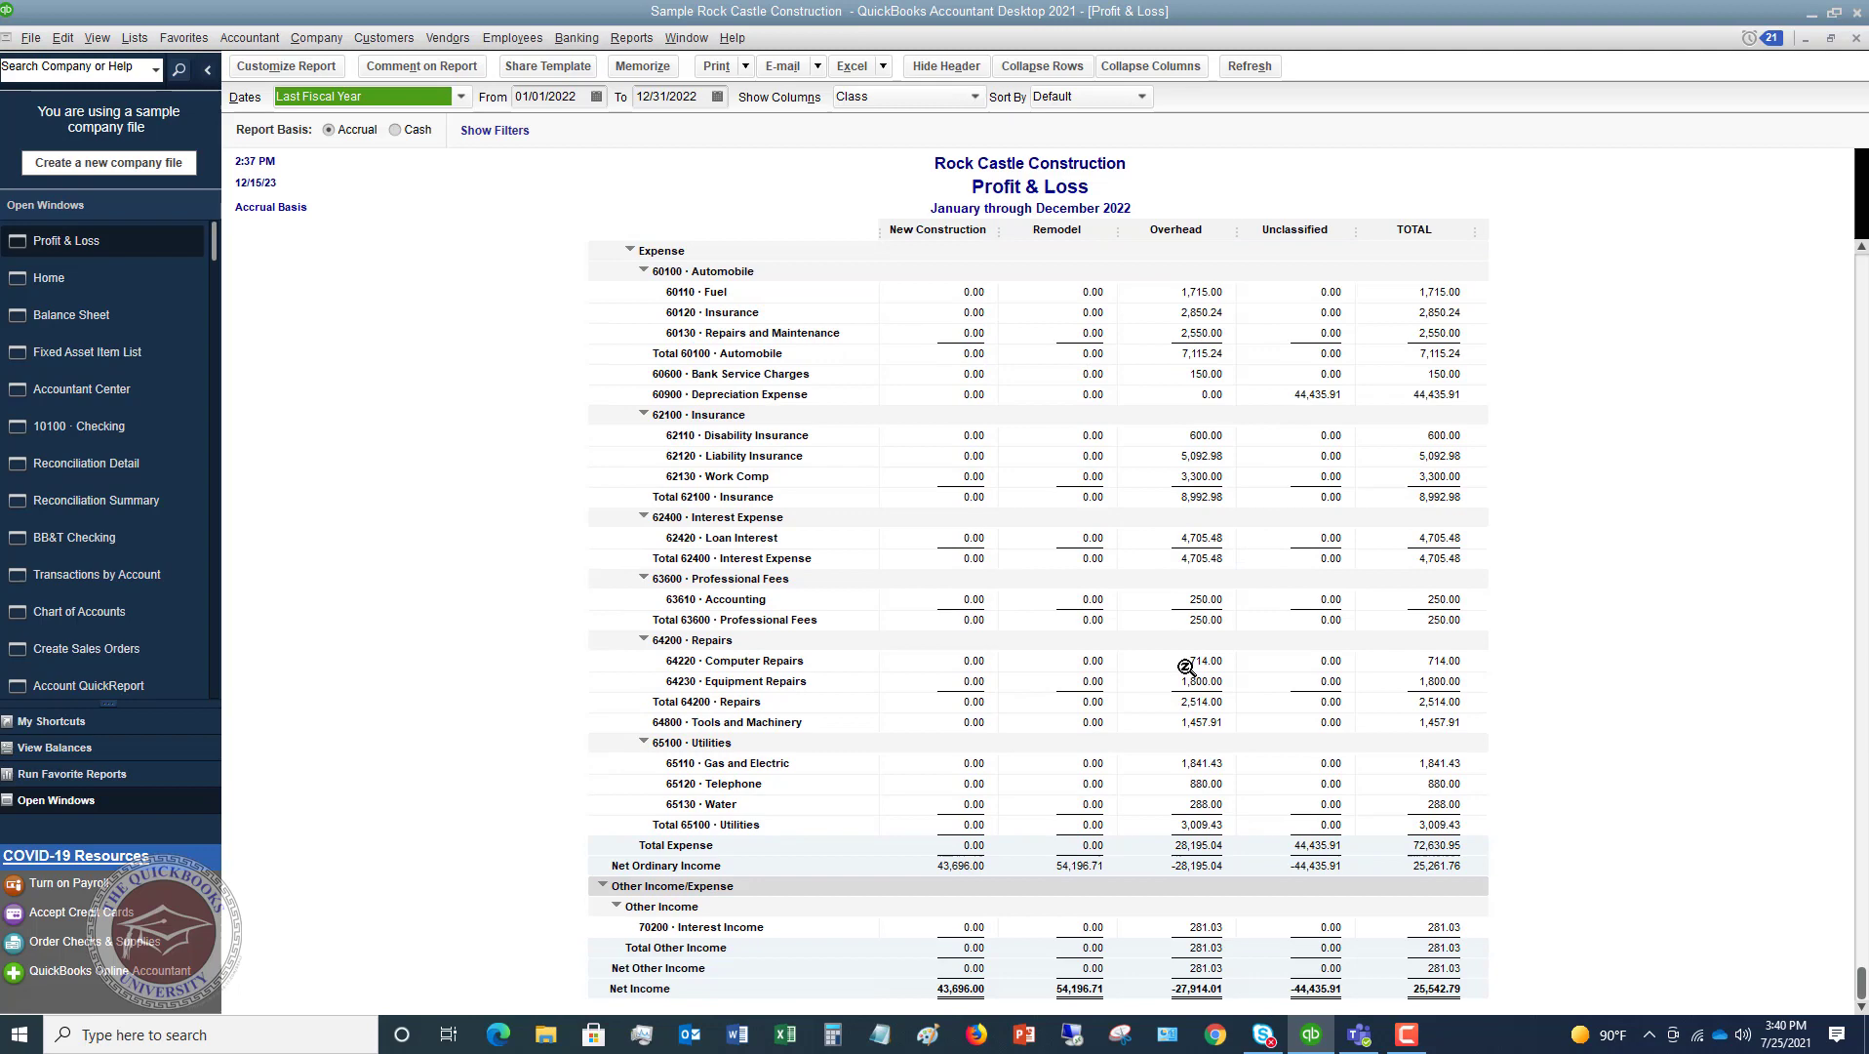
scroll(1185, 666, up, 6)
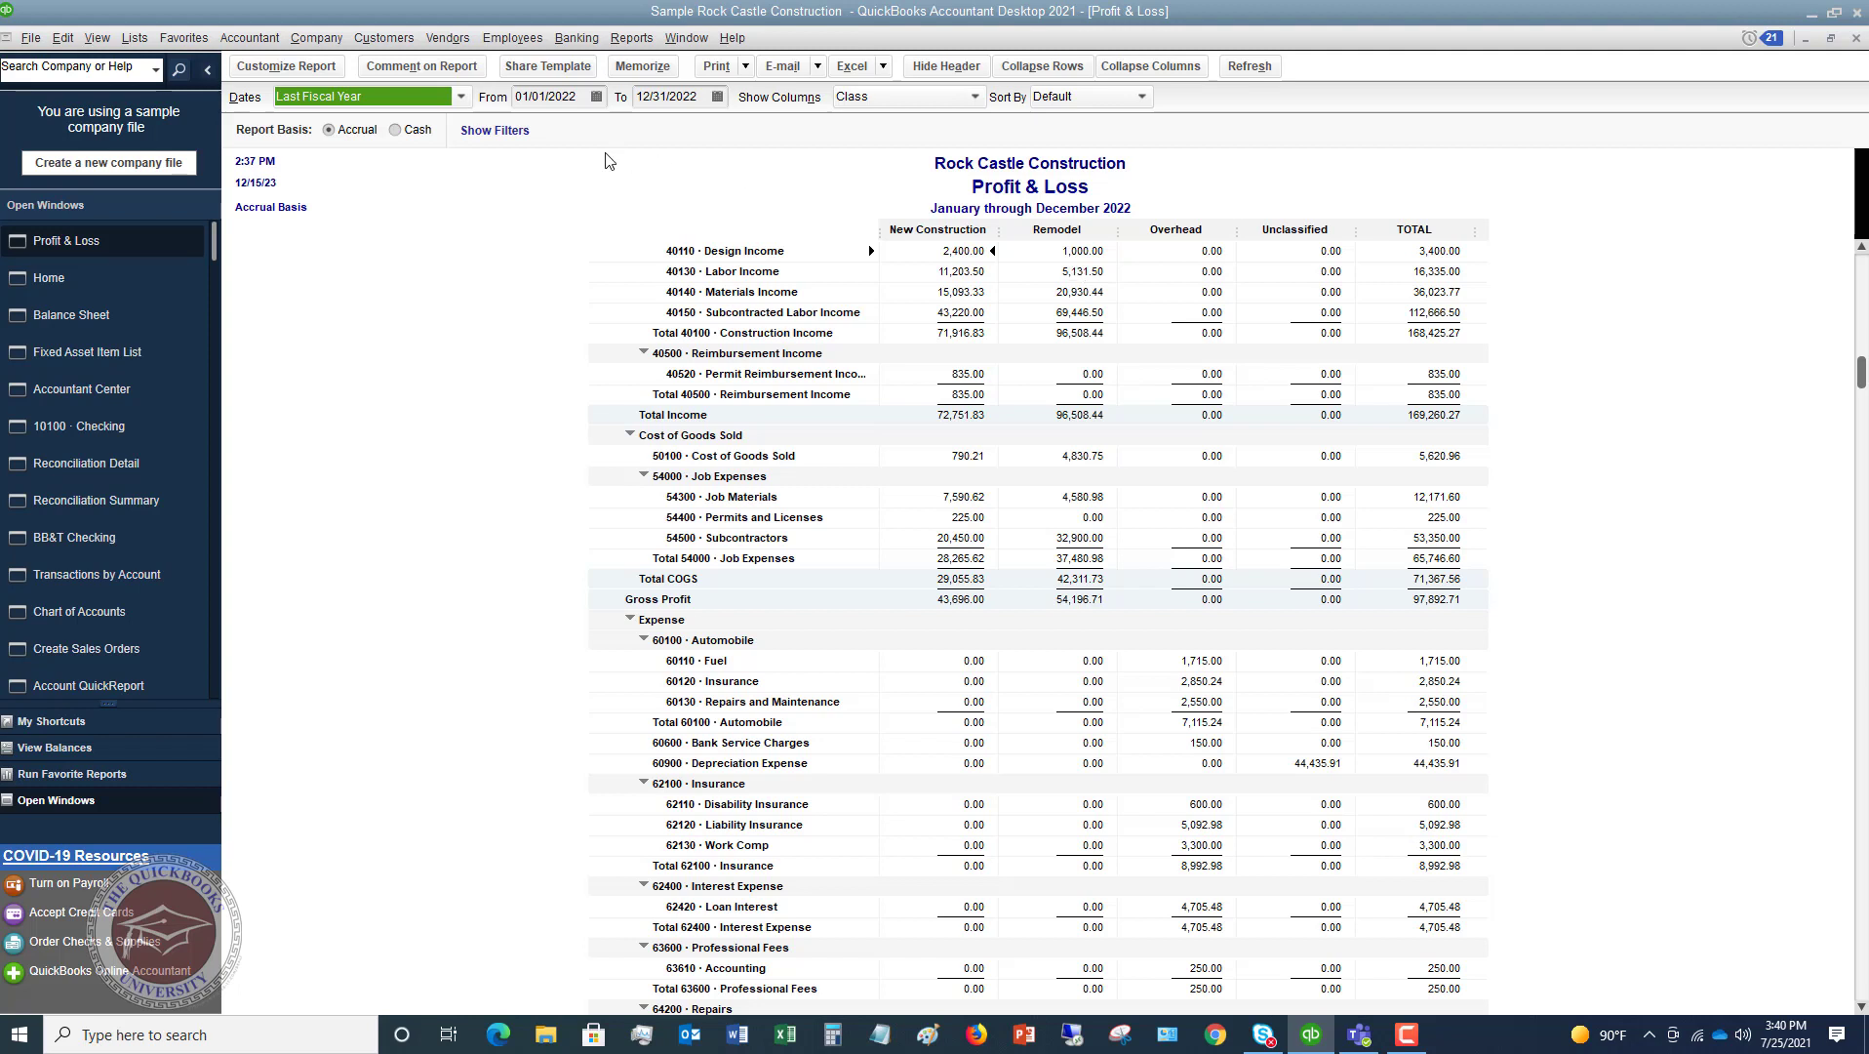
Step: In Accounting company preferences, keep Use class tracking on and enable Prompt to assign classes
click(63, 39)
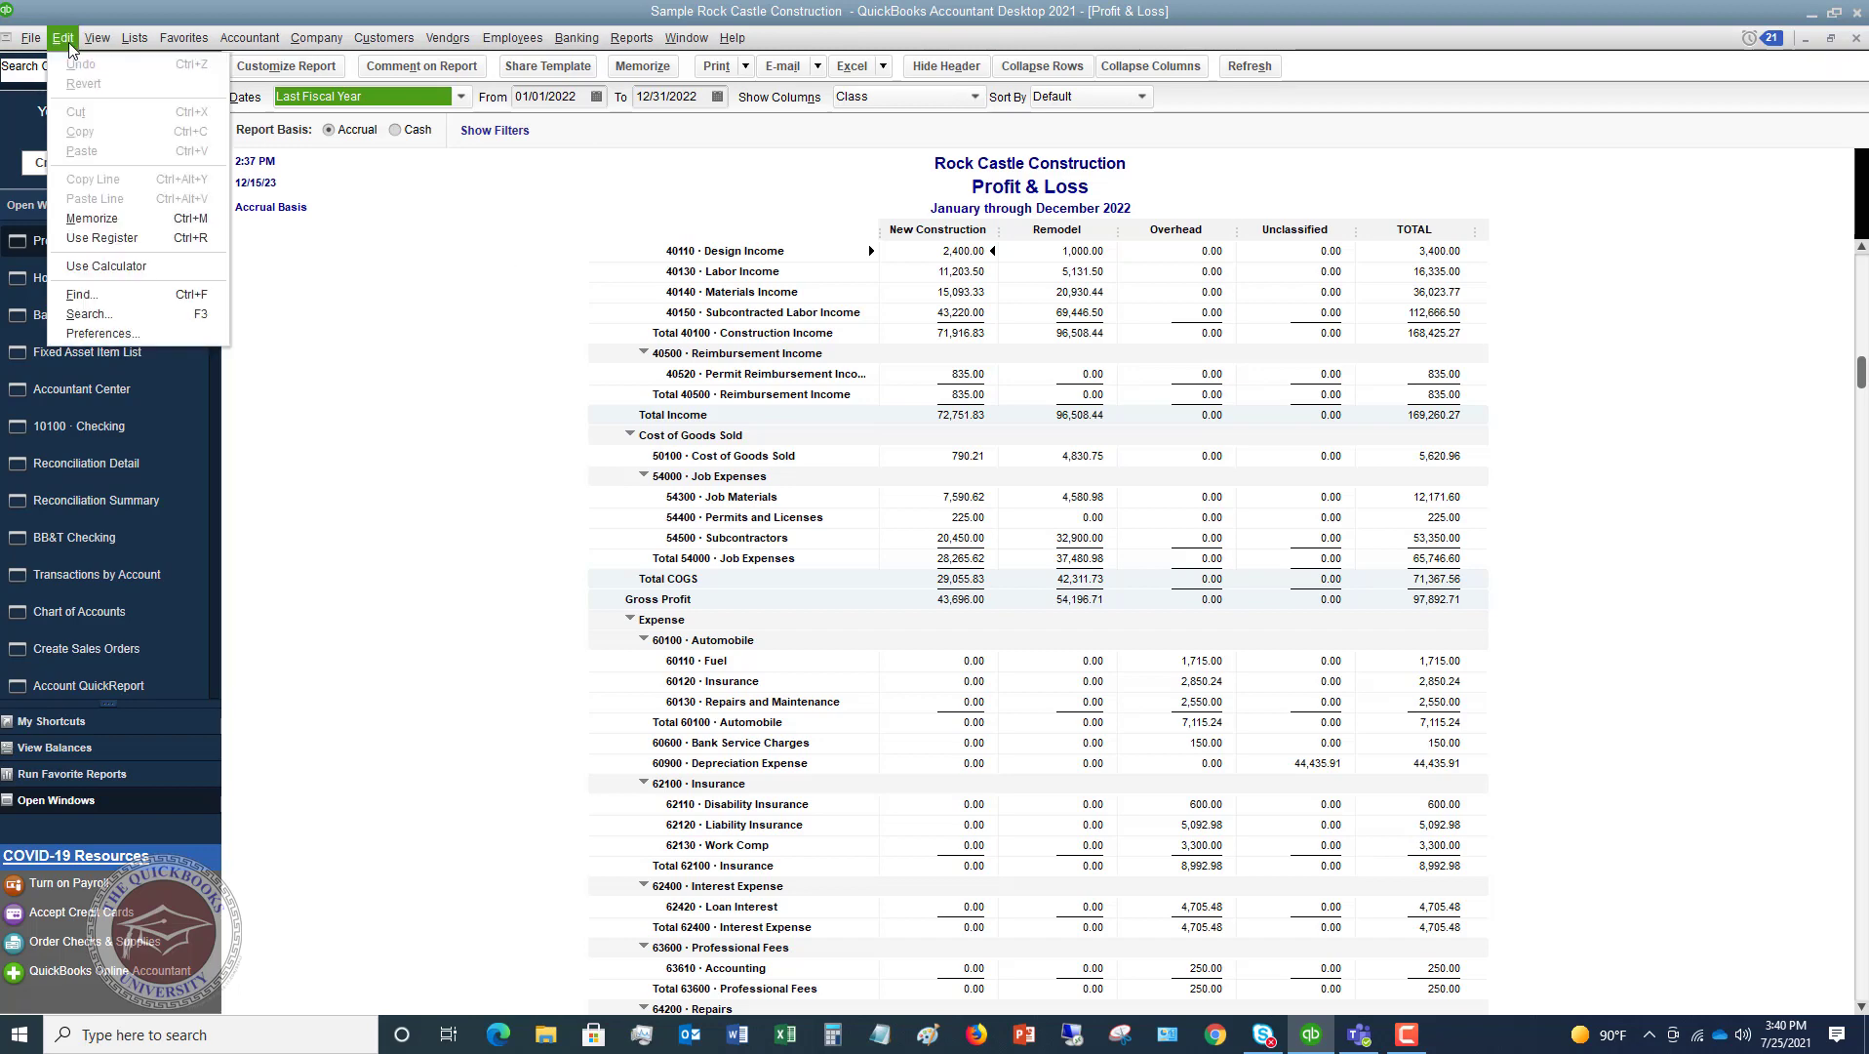
click(102, 333)
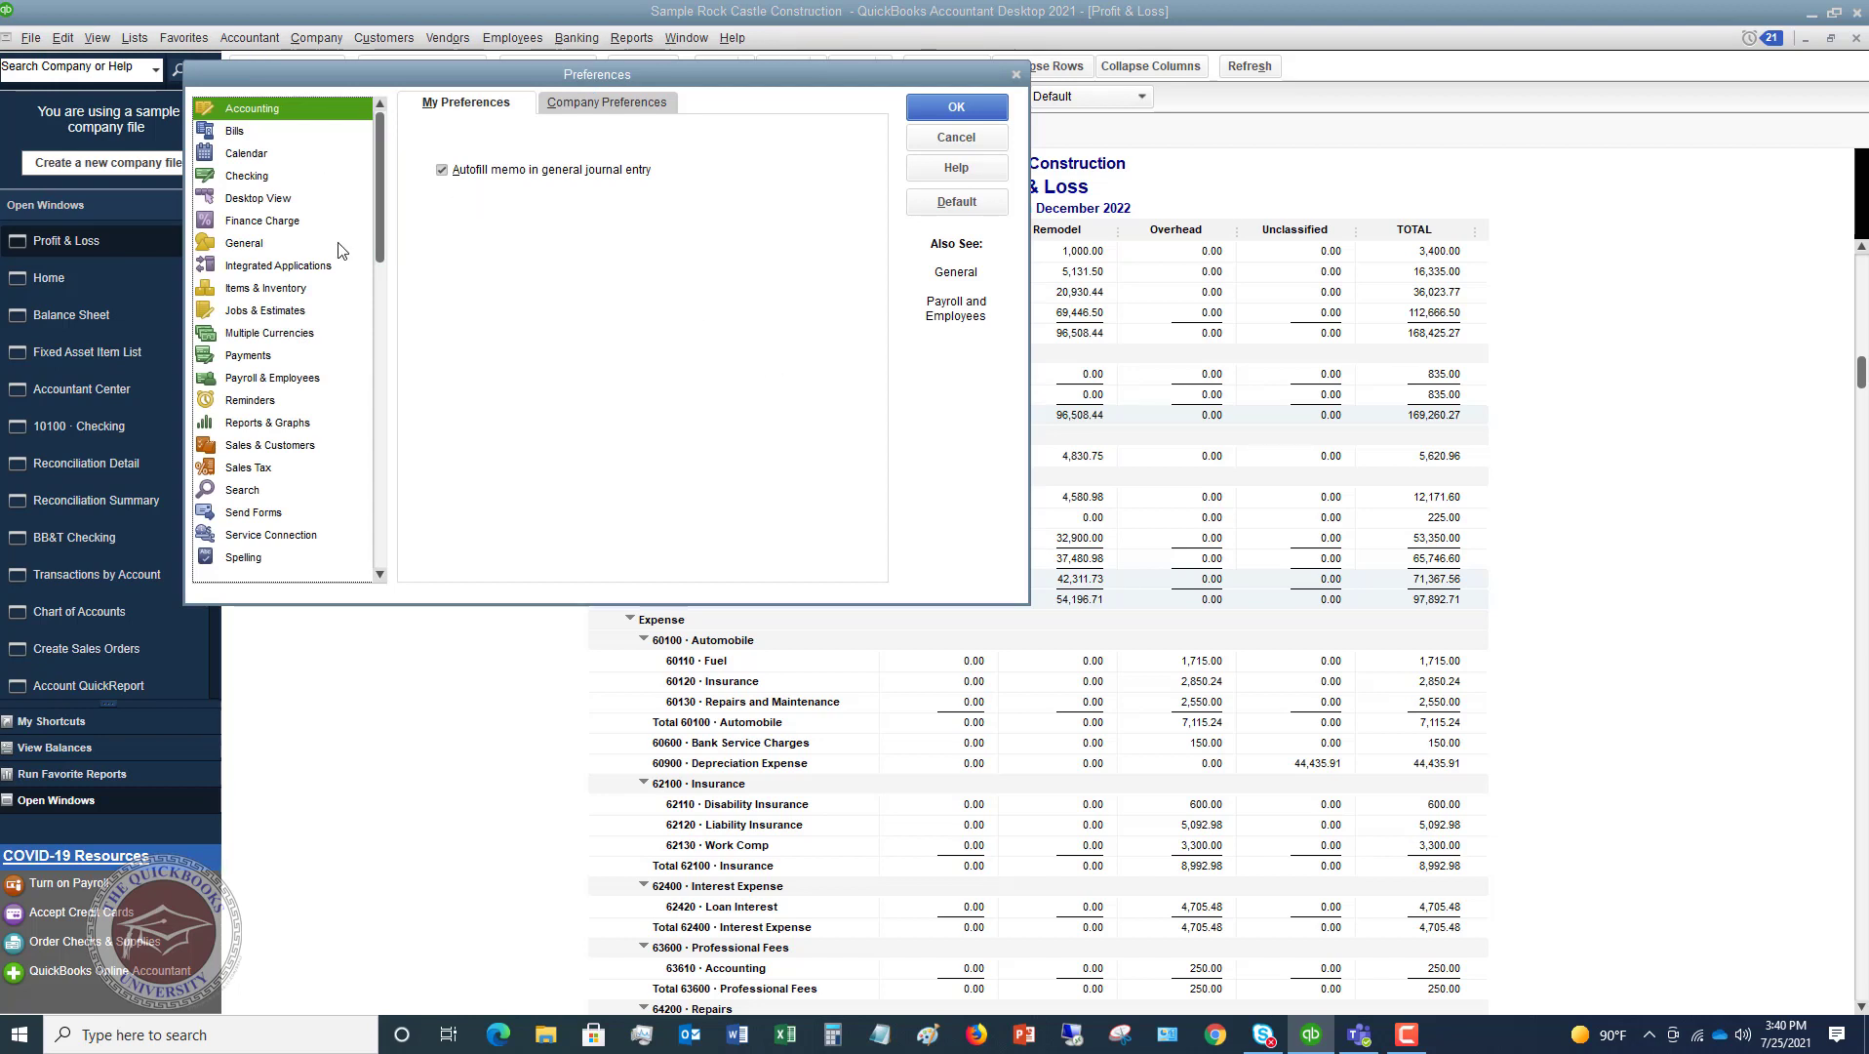
scroll(342, 256, down, 1)
scroll(343, 256, up, 1)
click(594, 103)
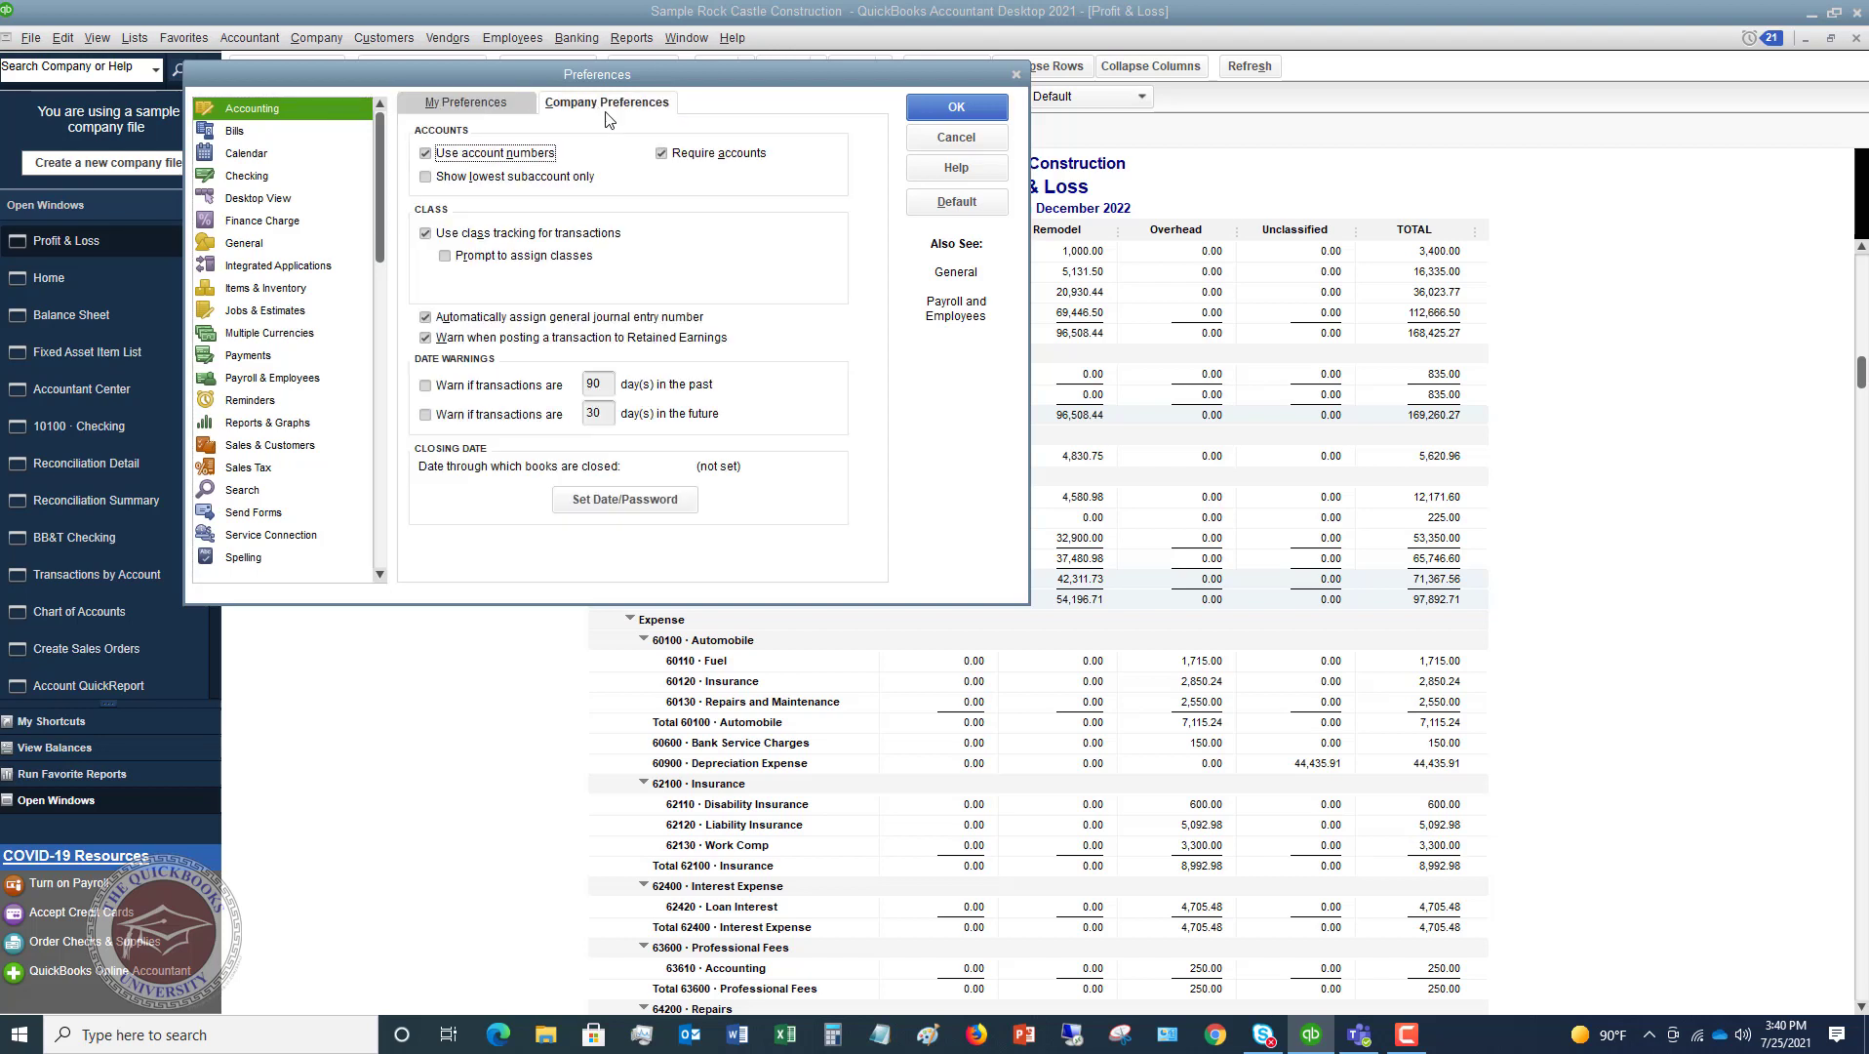
click(426, 234)
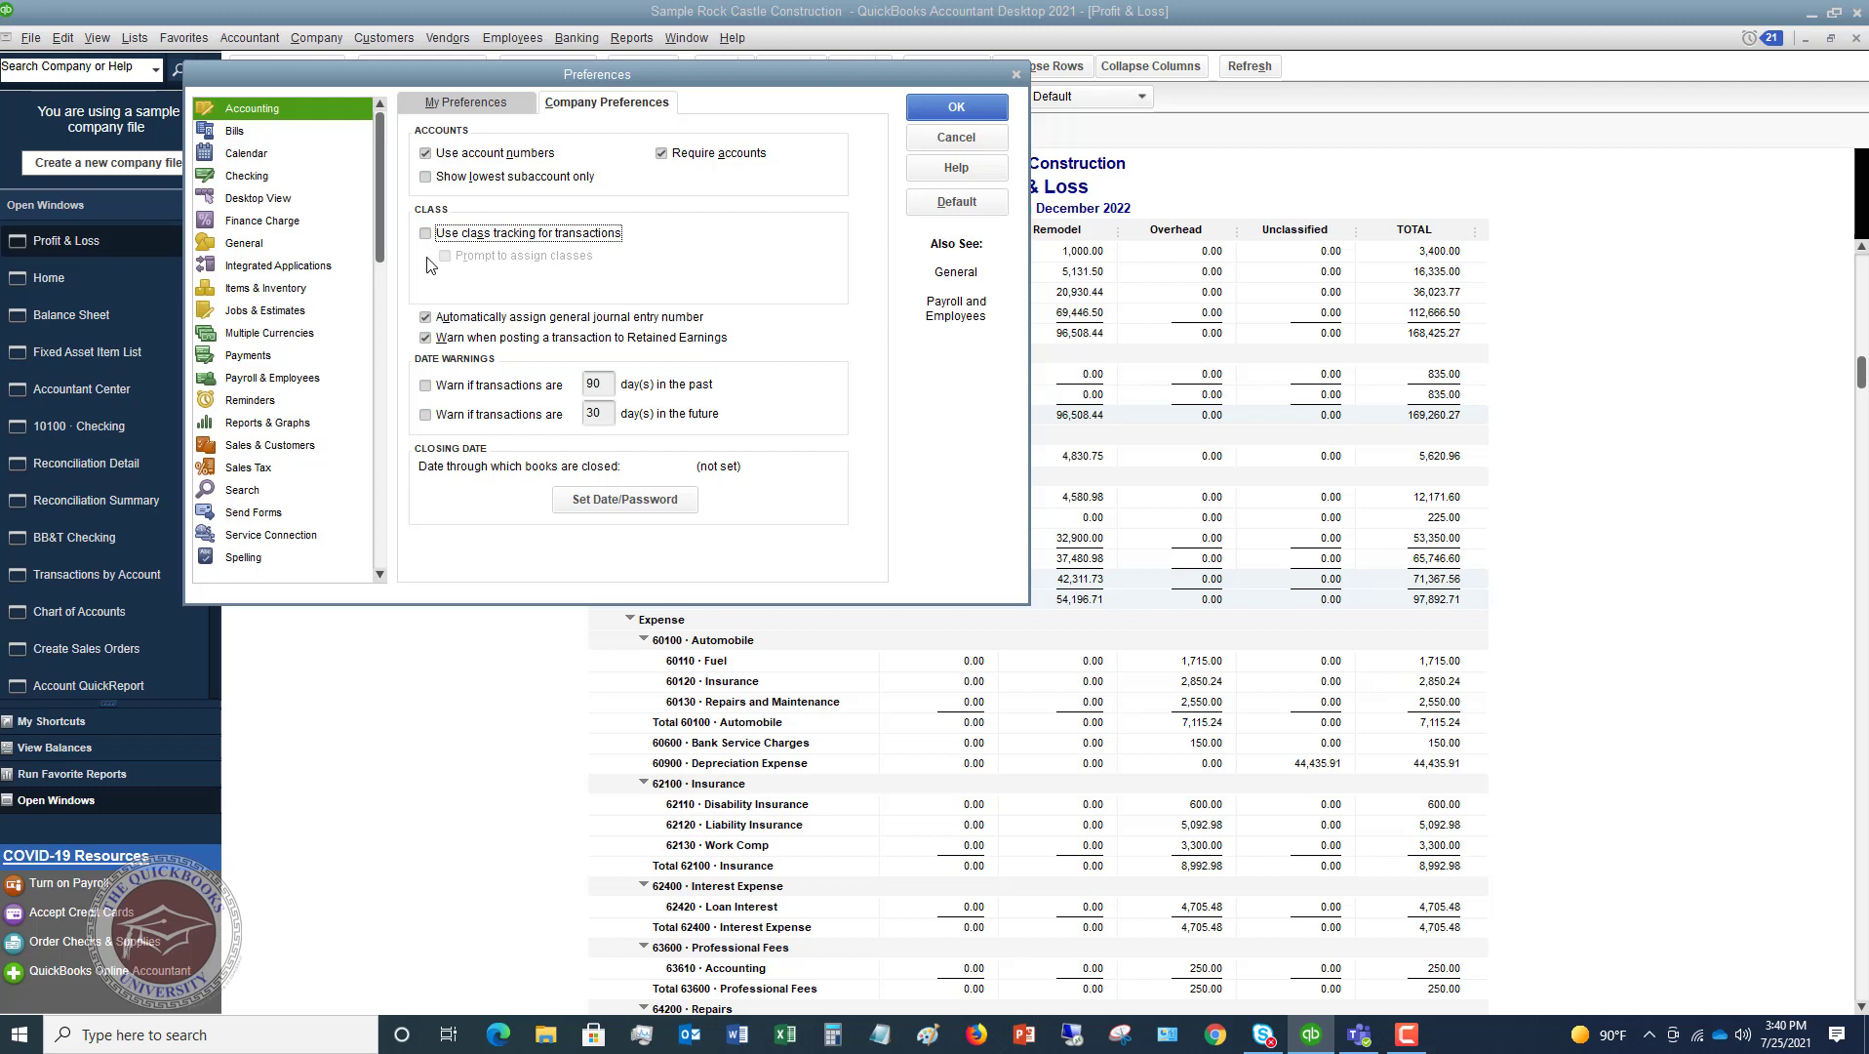
click(426, 234)
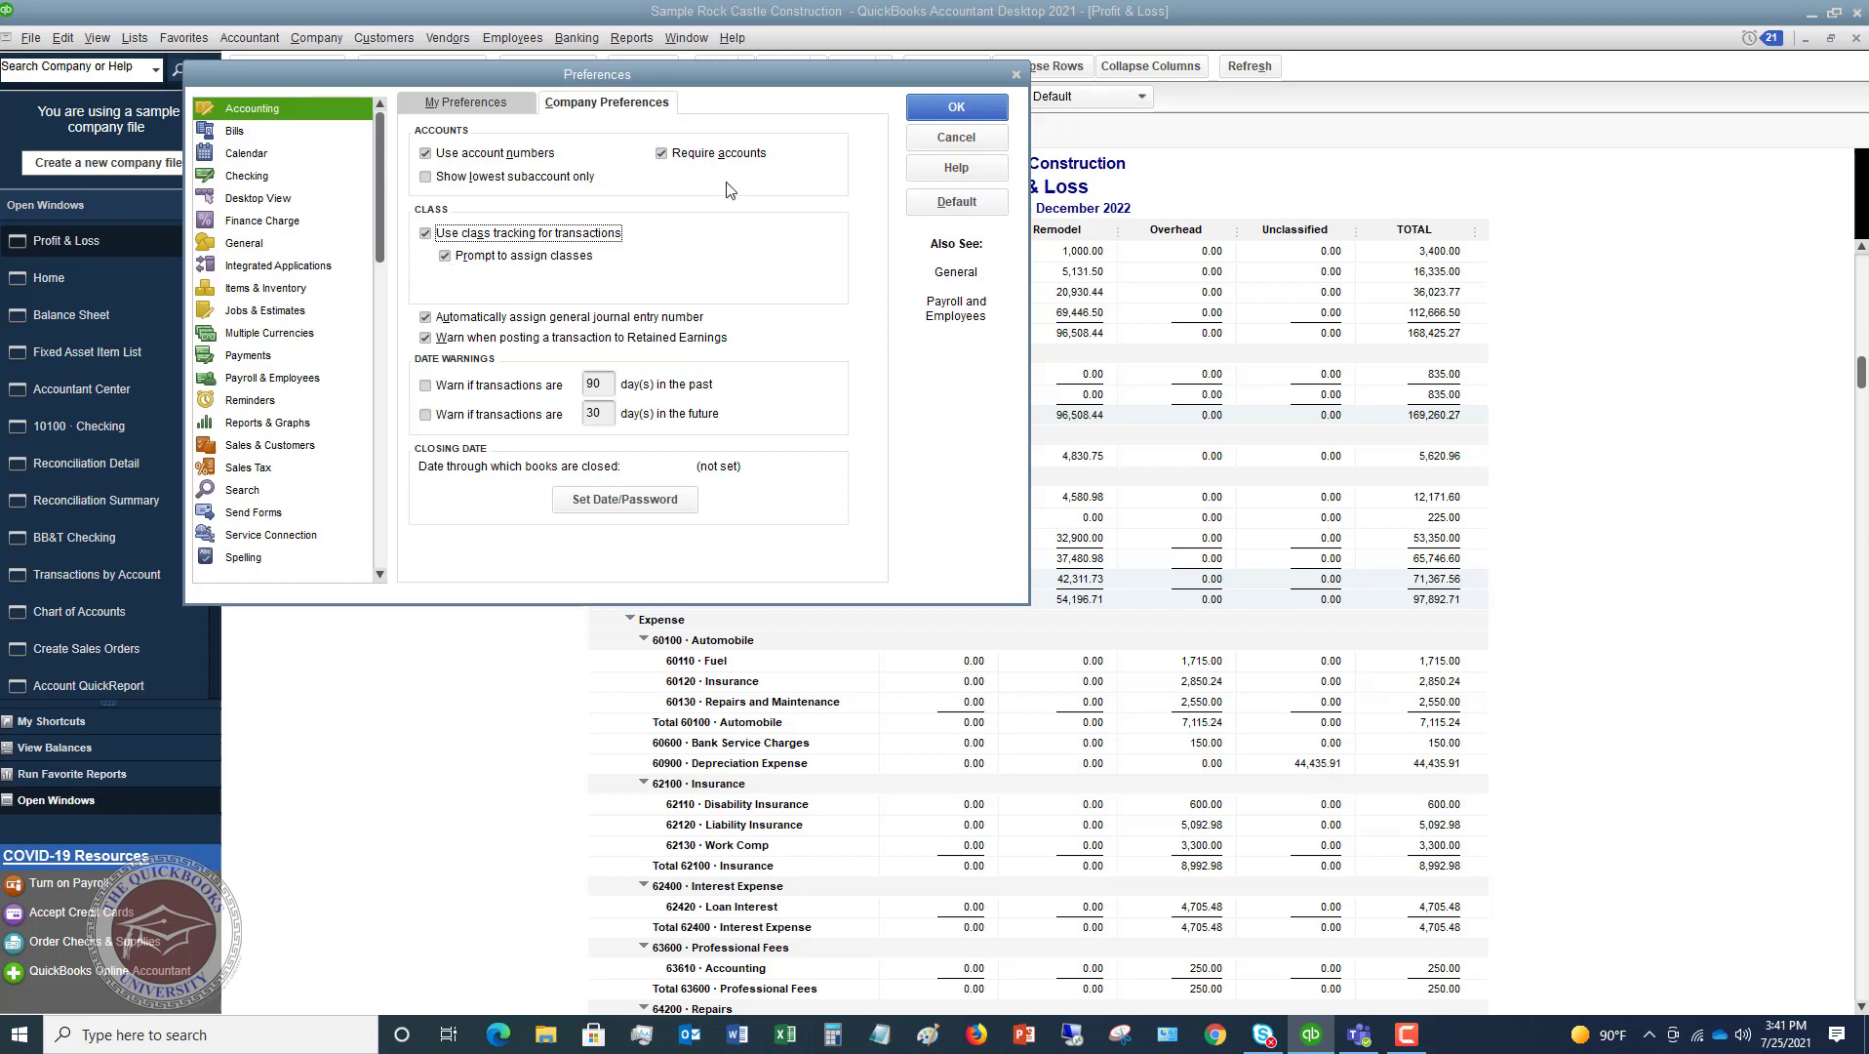
Step: Save the accounting preferences with OK
click(939, 114)
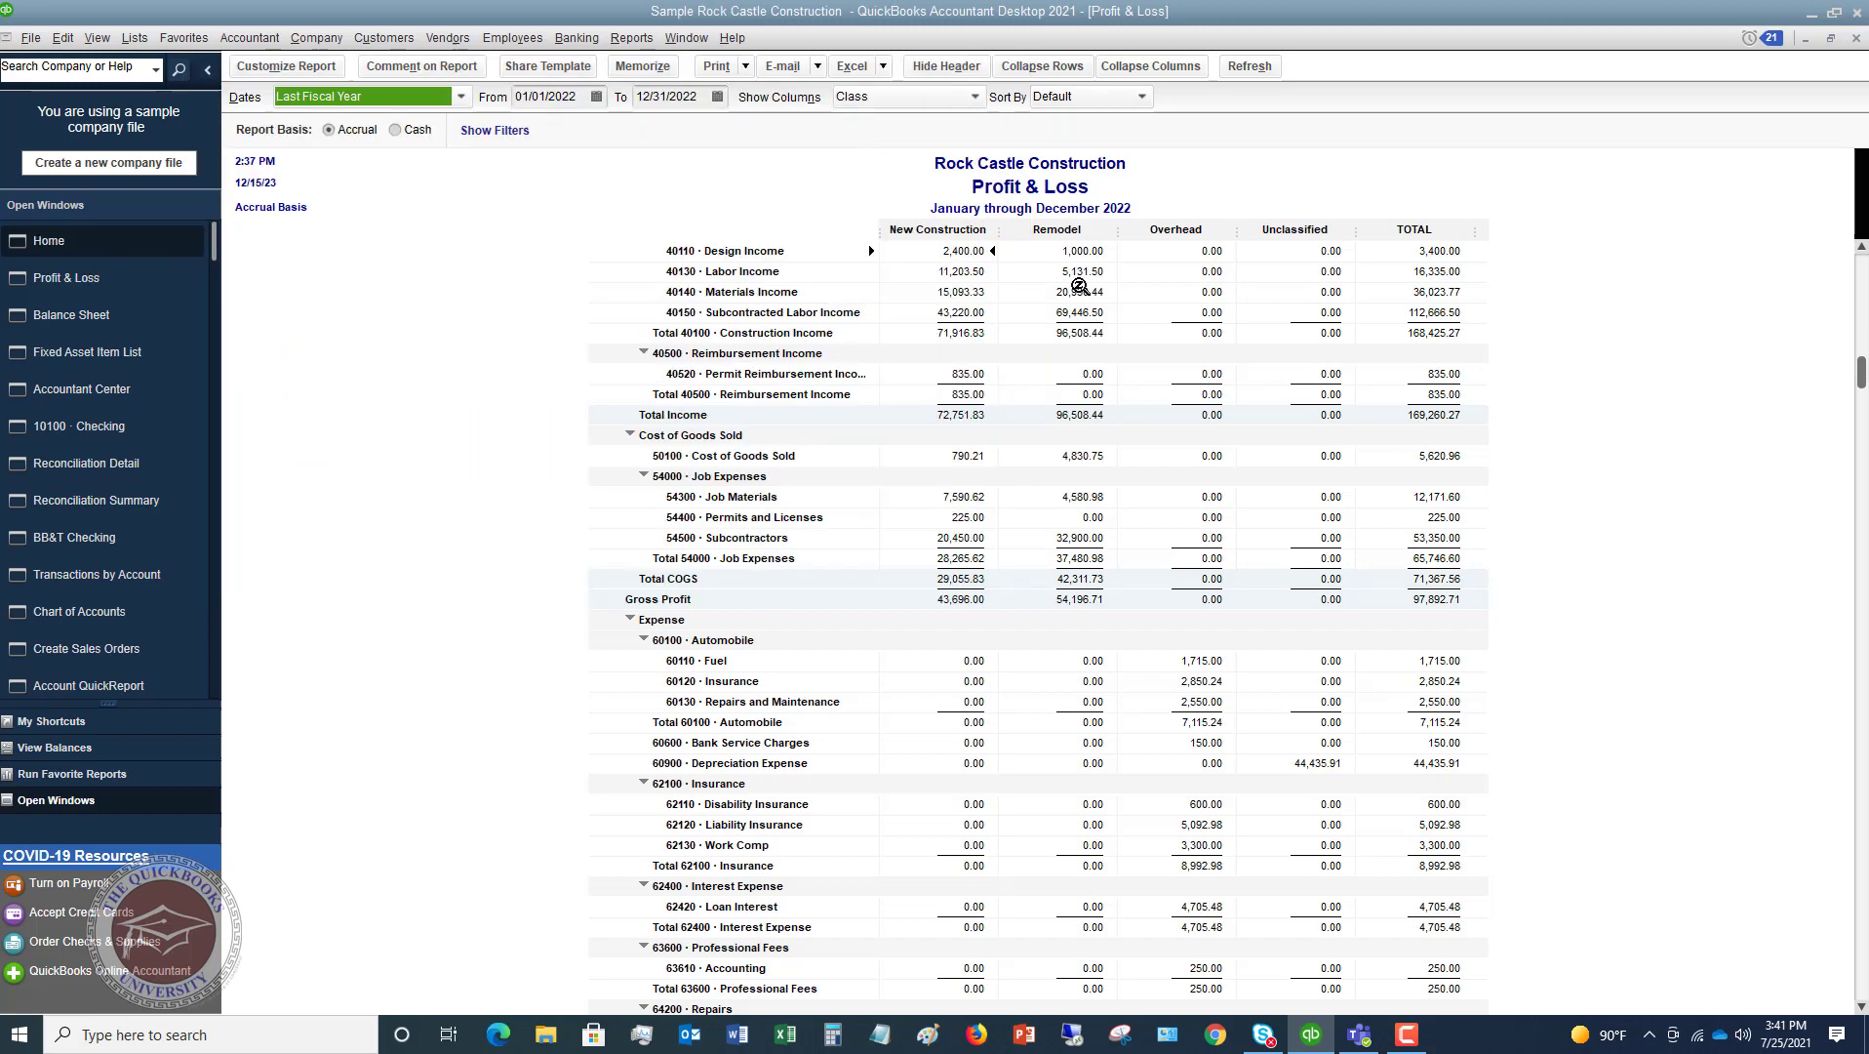
scroll(1299, 406, down, 5)
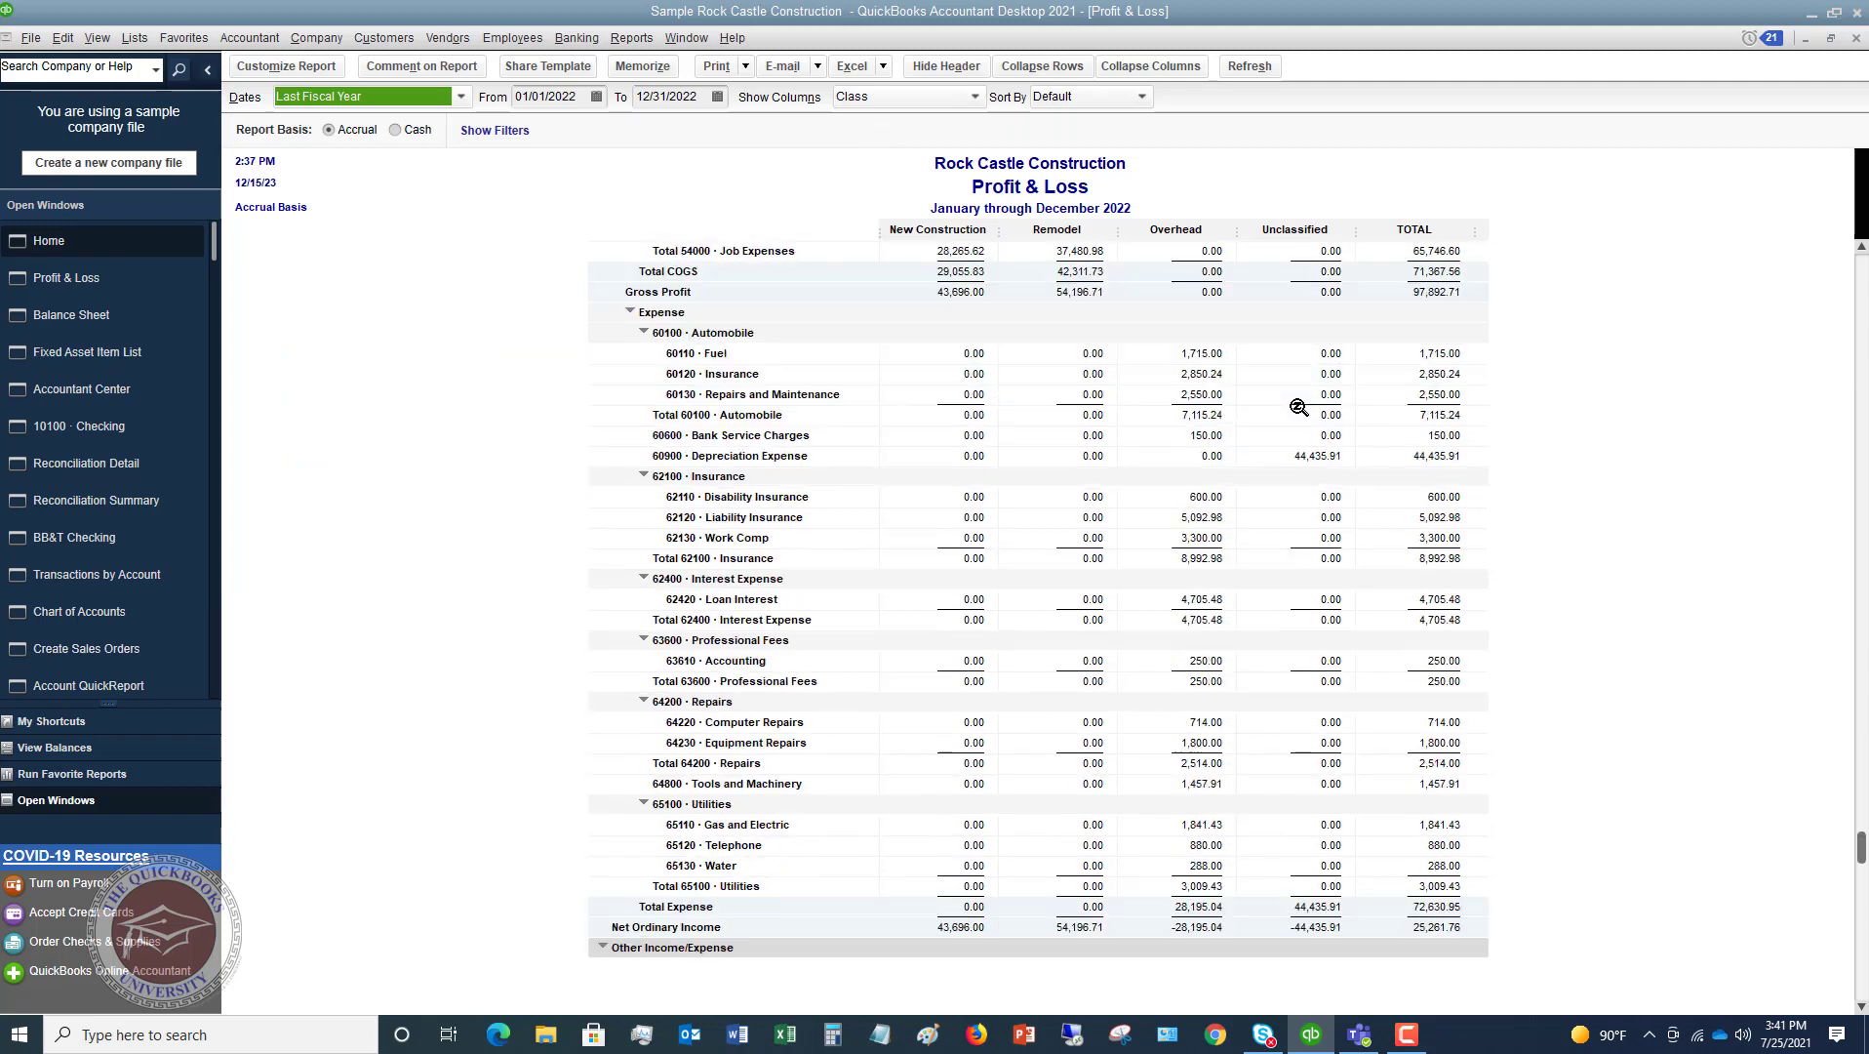
scroll(1298, 407, down, 1)
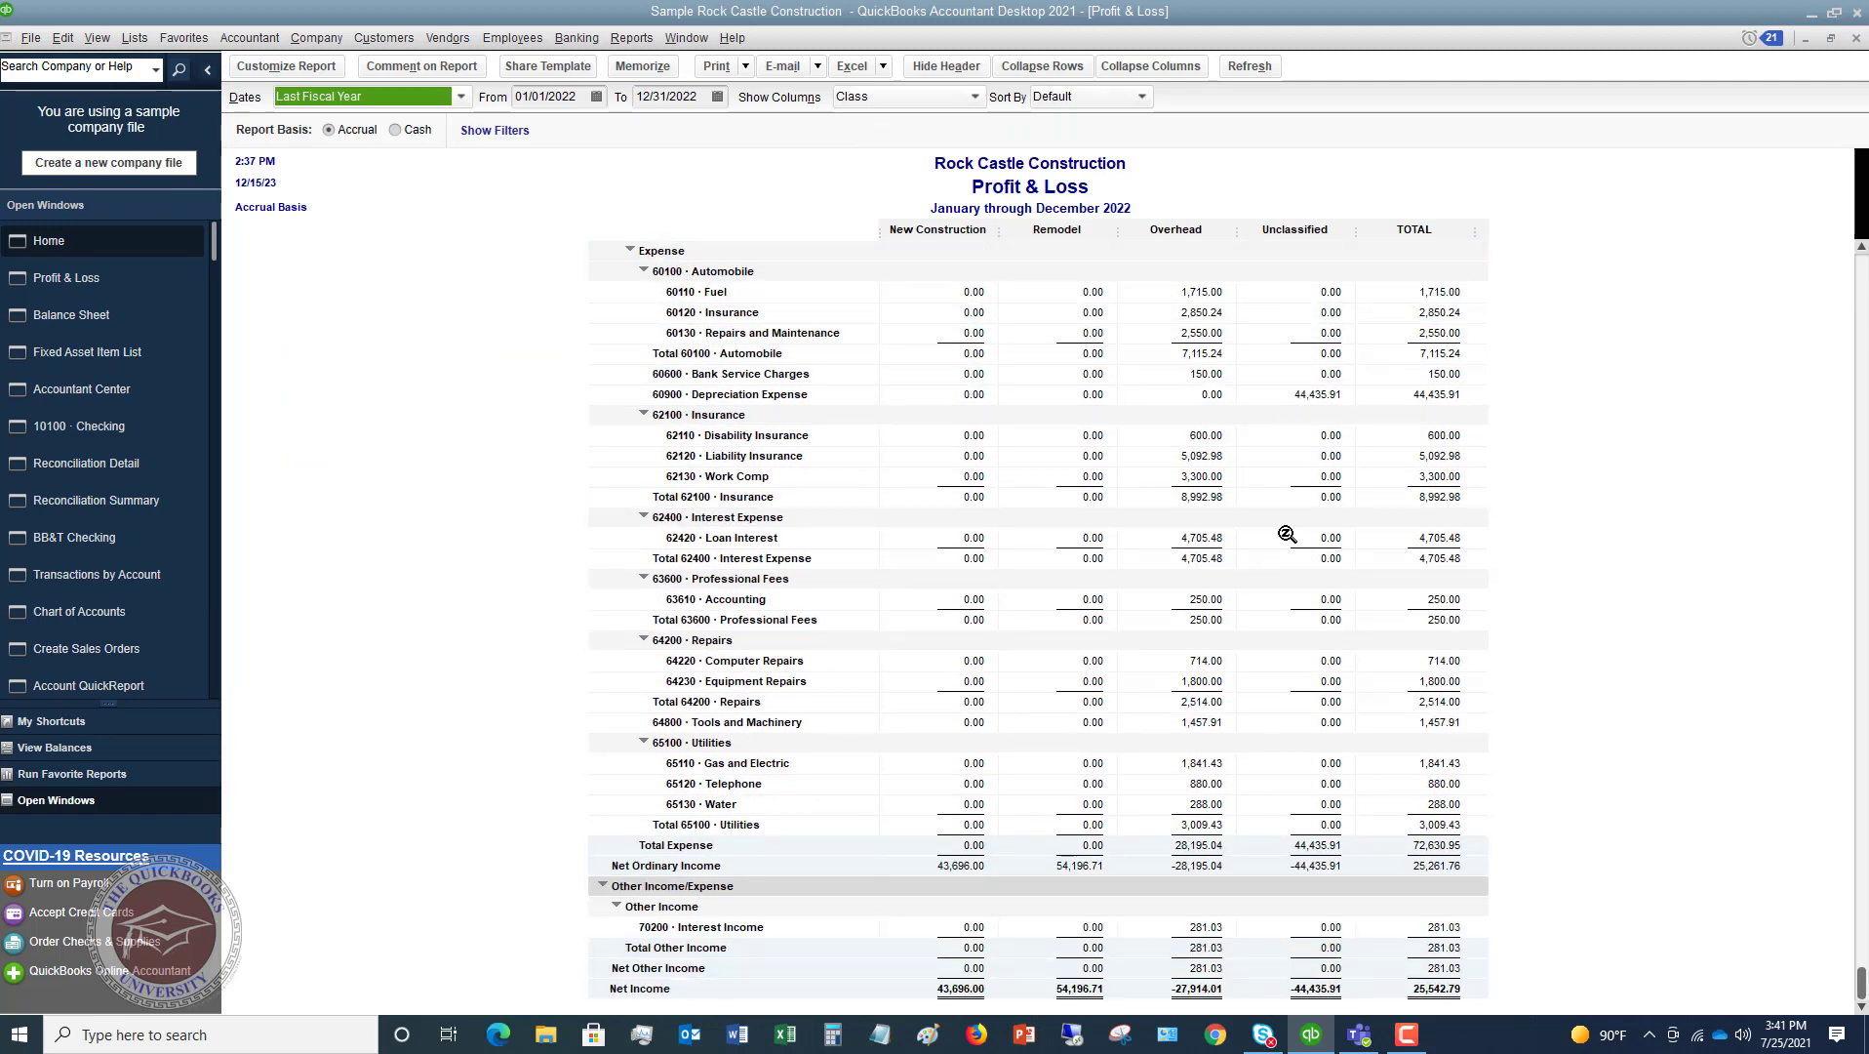
scroll(1149, 595, up, 7)
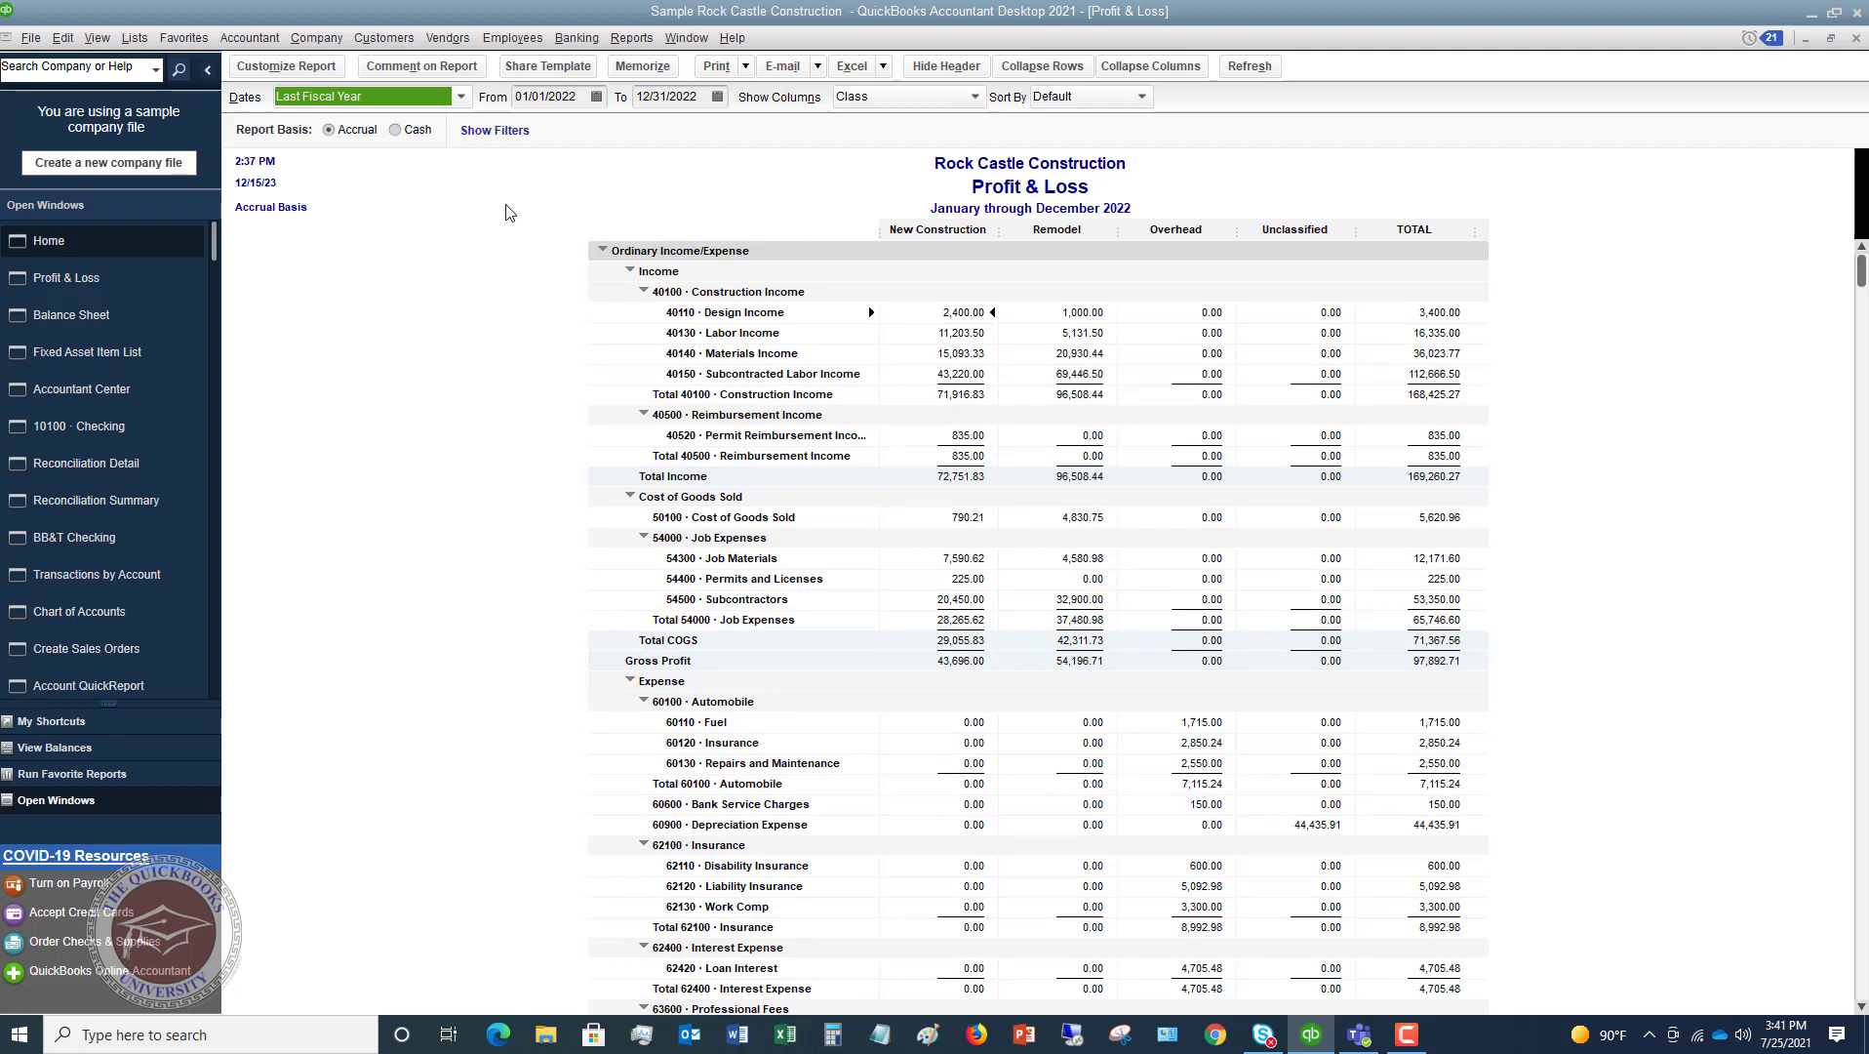
Step: Open a blank Enter Bills form and choose <Add New> from the first line's Class dropdown
click(445, 39)
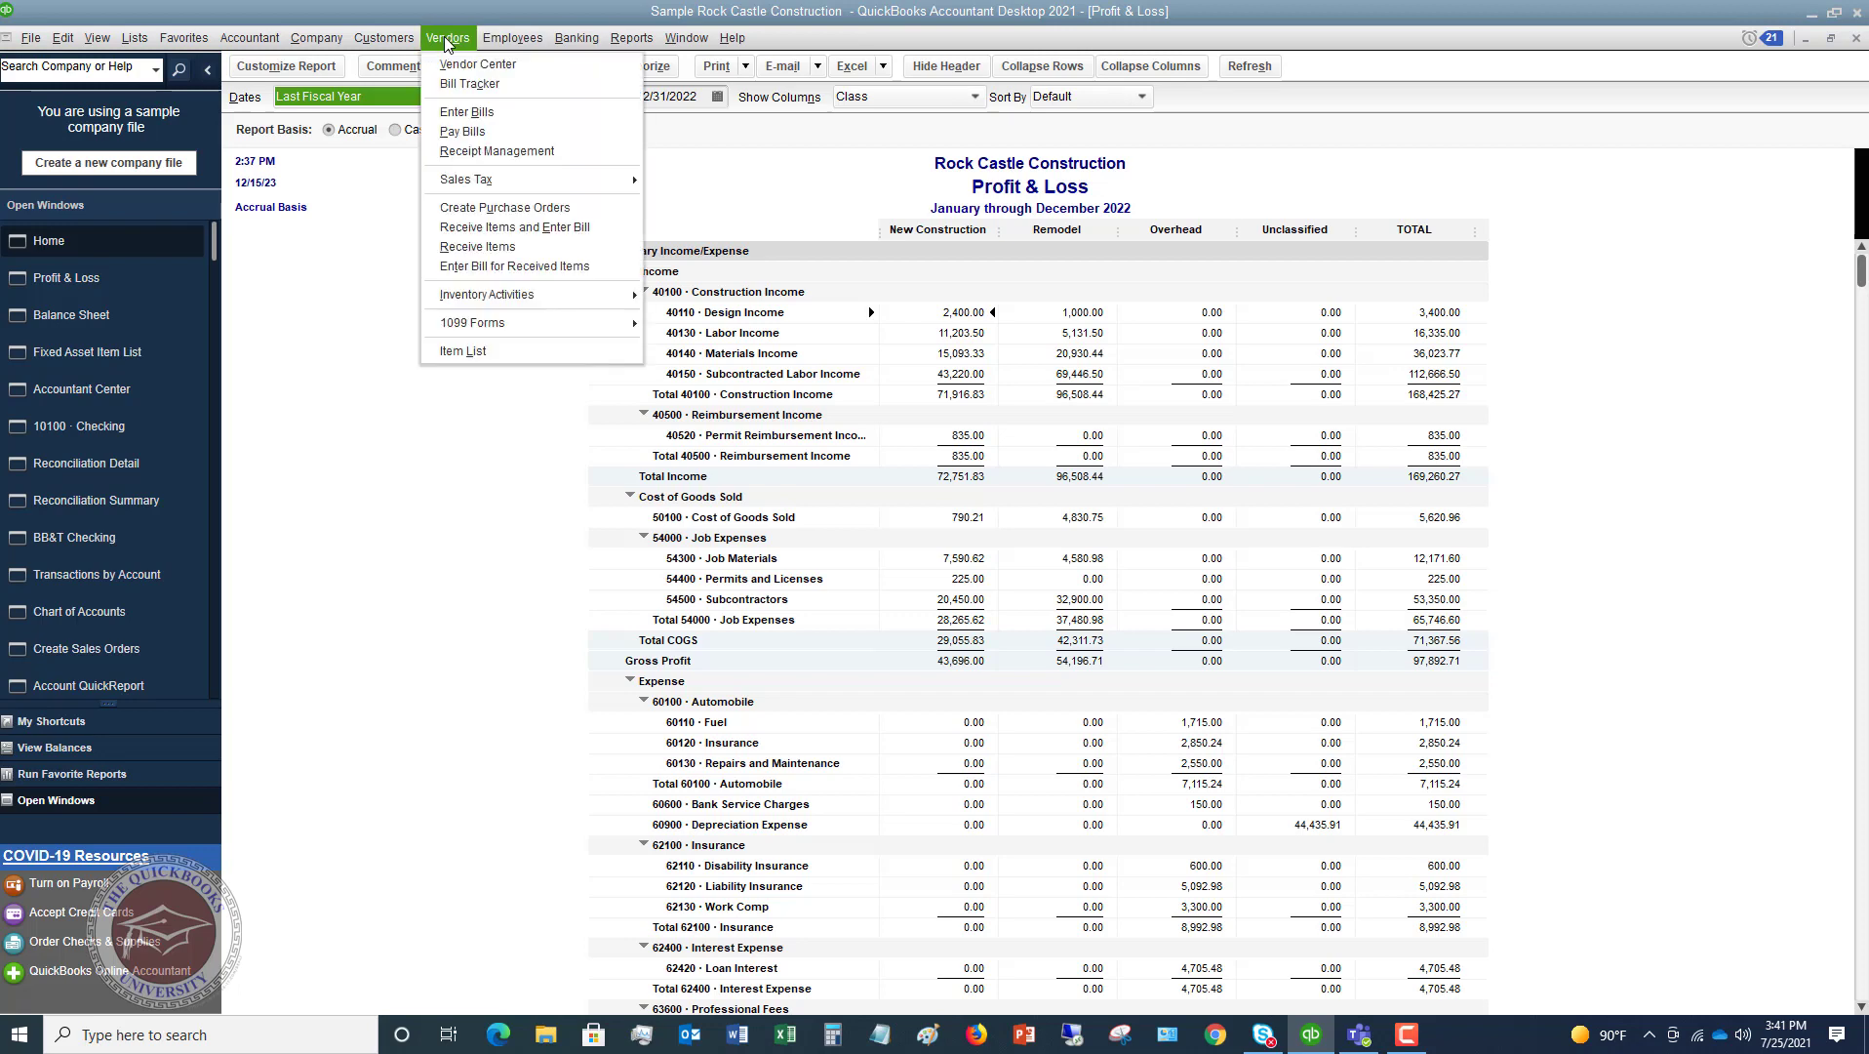
click(455, 113)
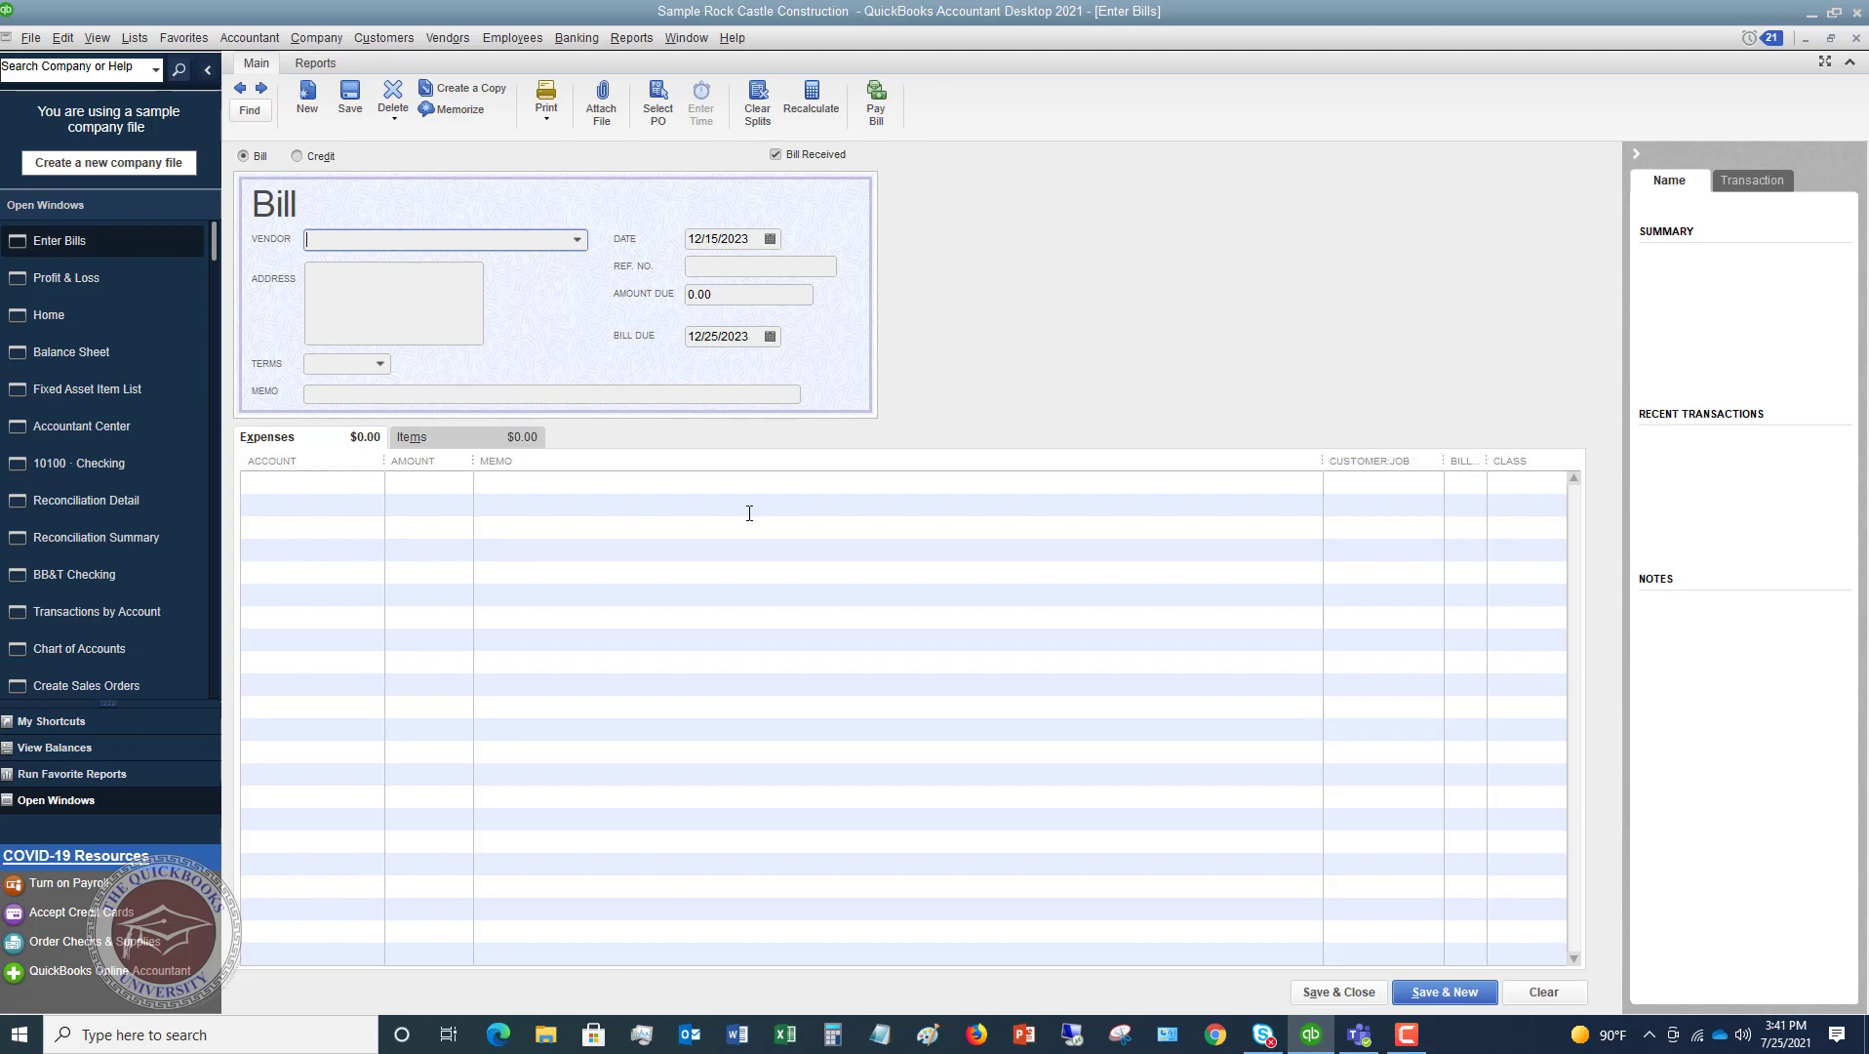
click(1536, 483)
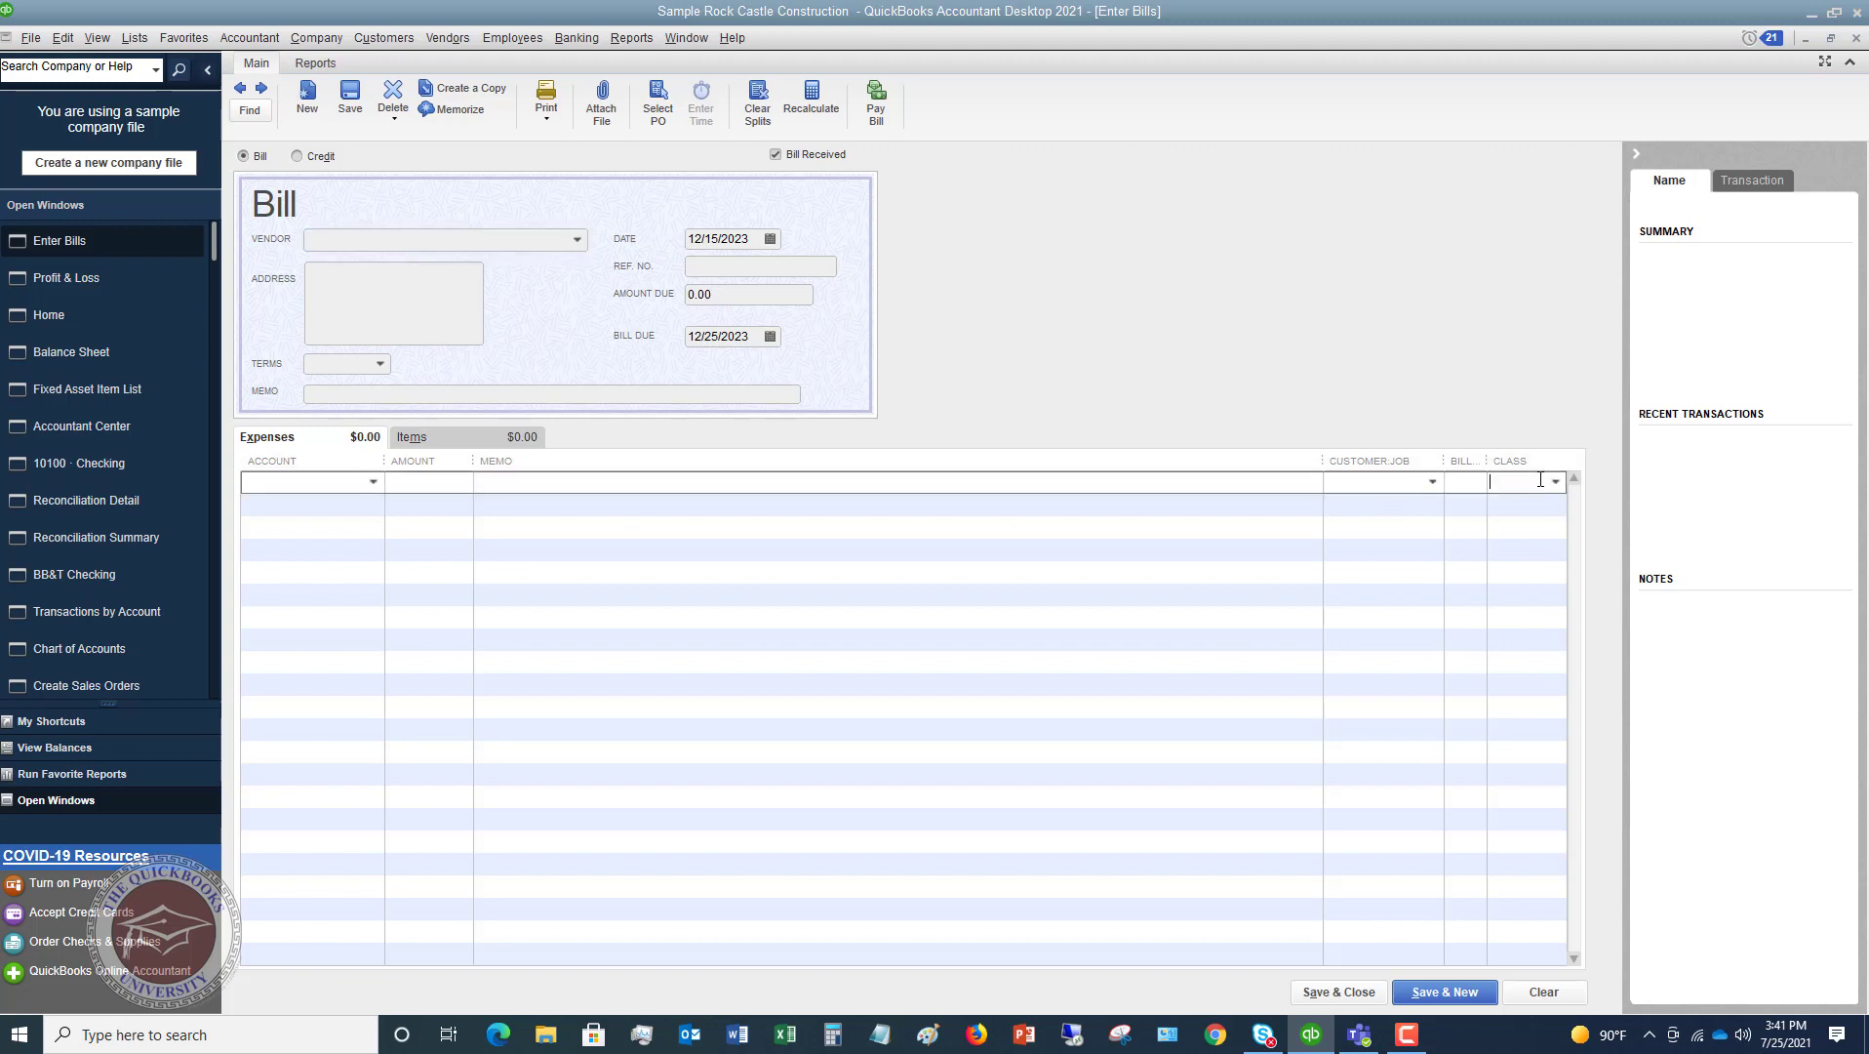
click(1556, 481)
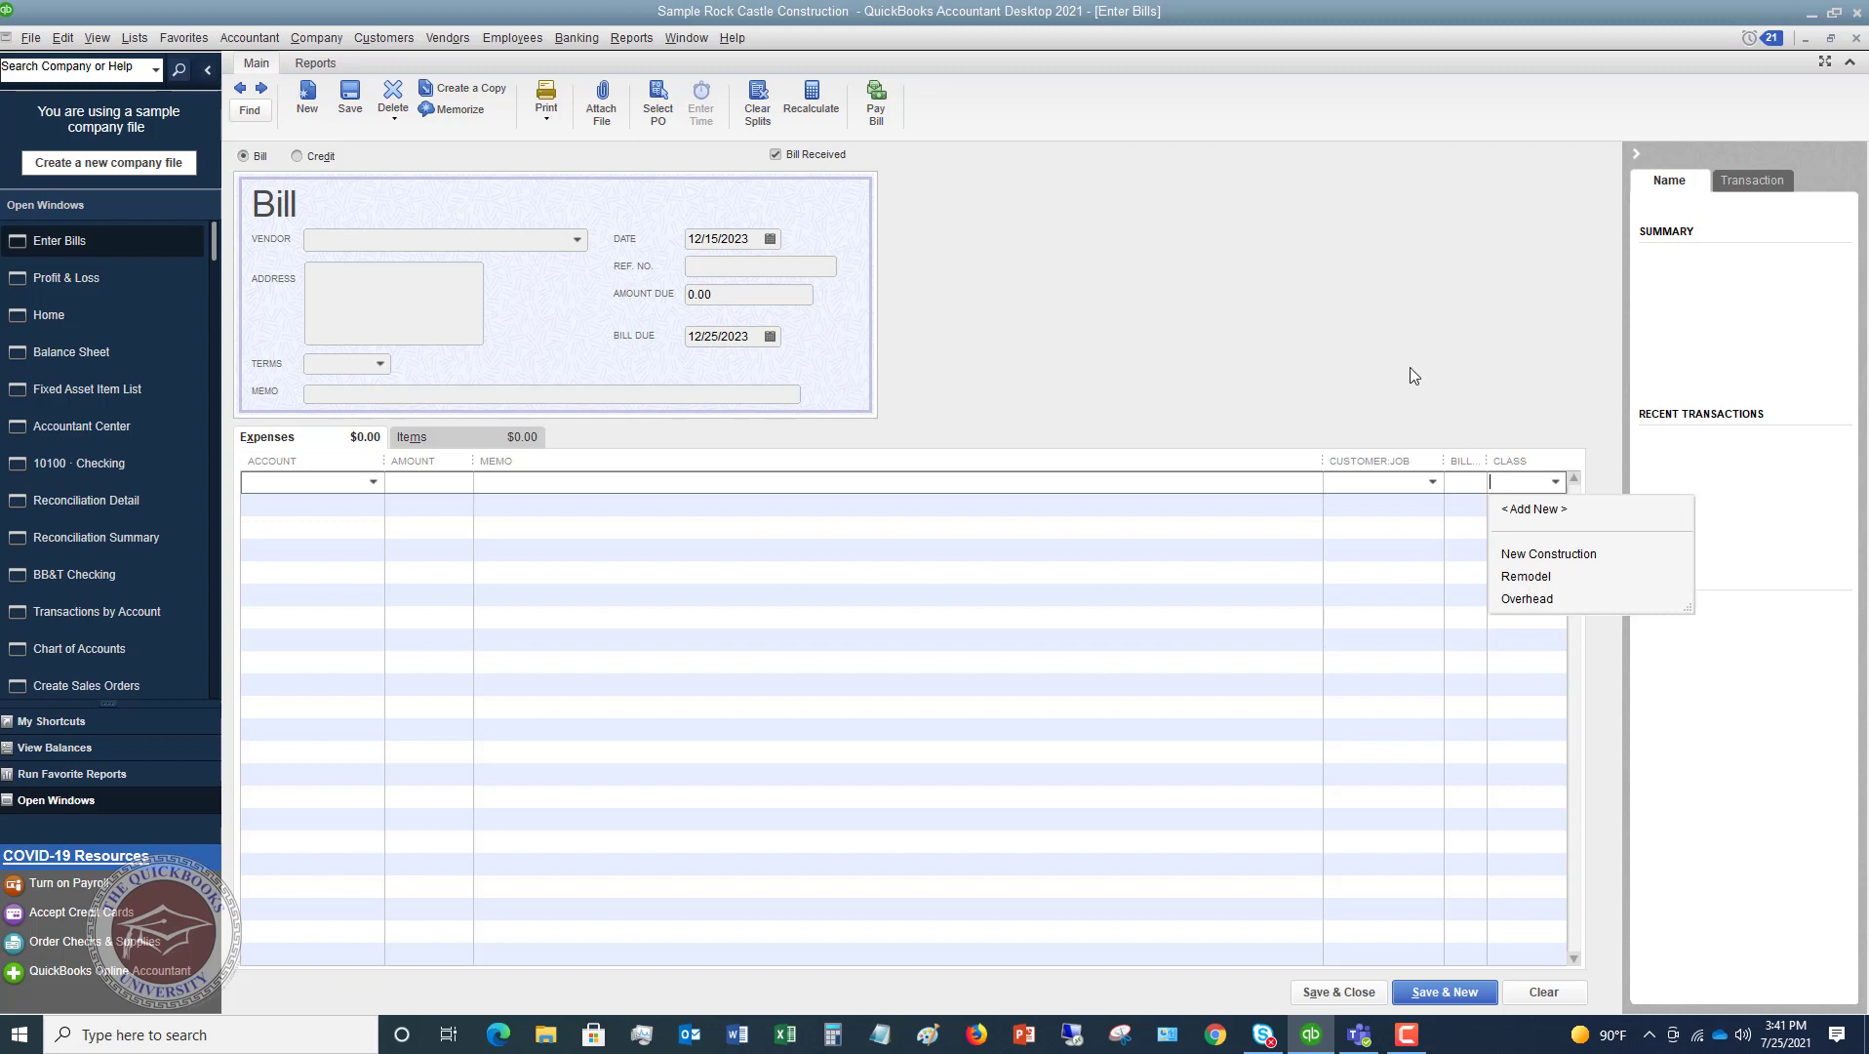
key(Escape)
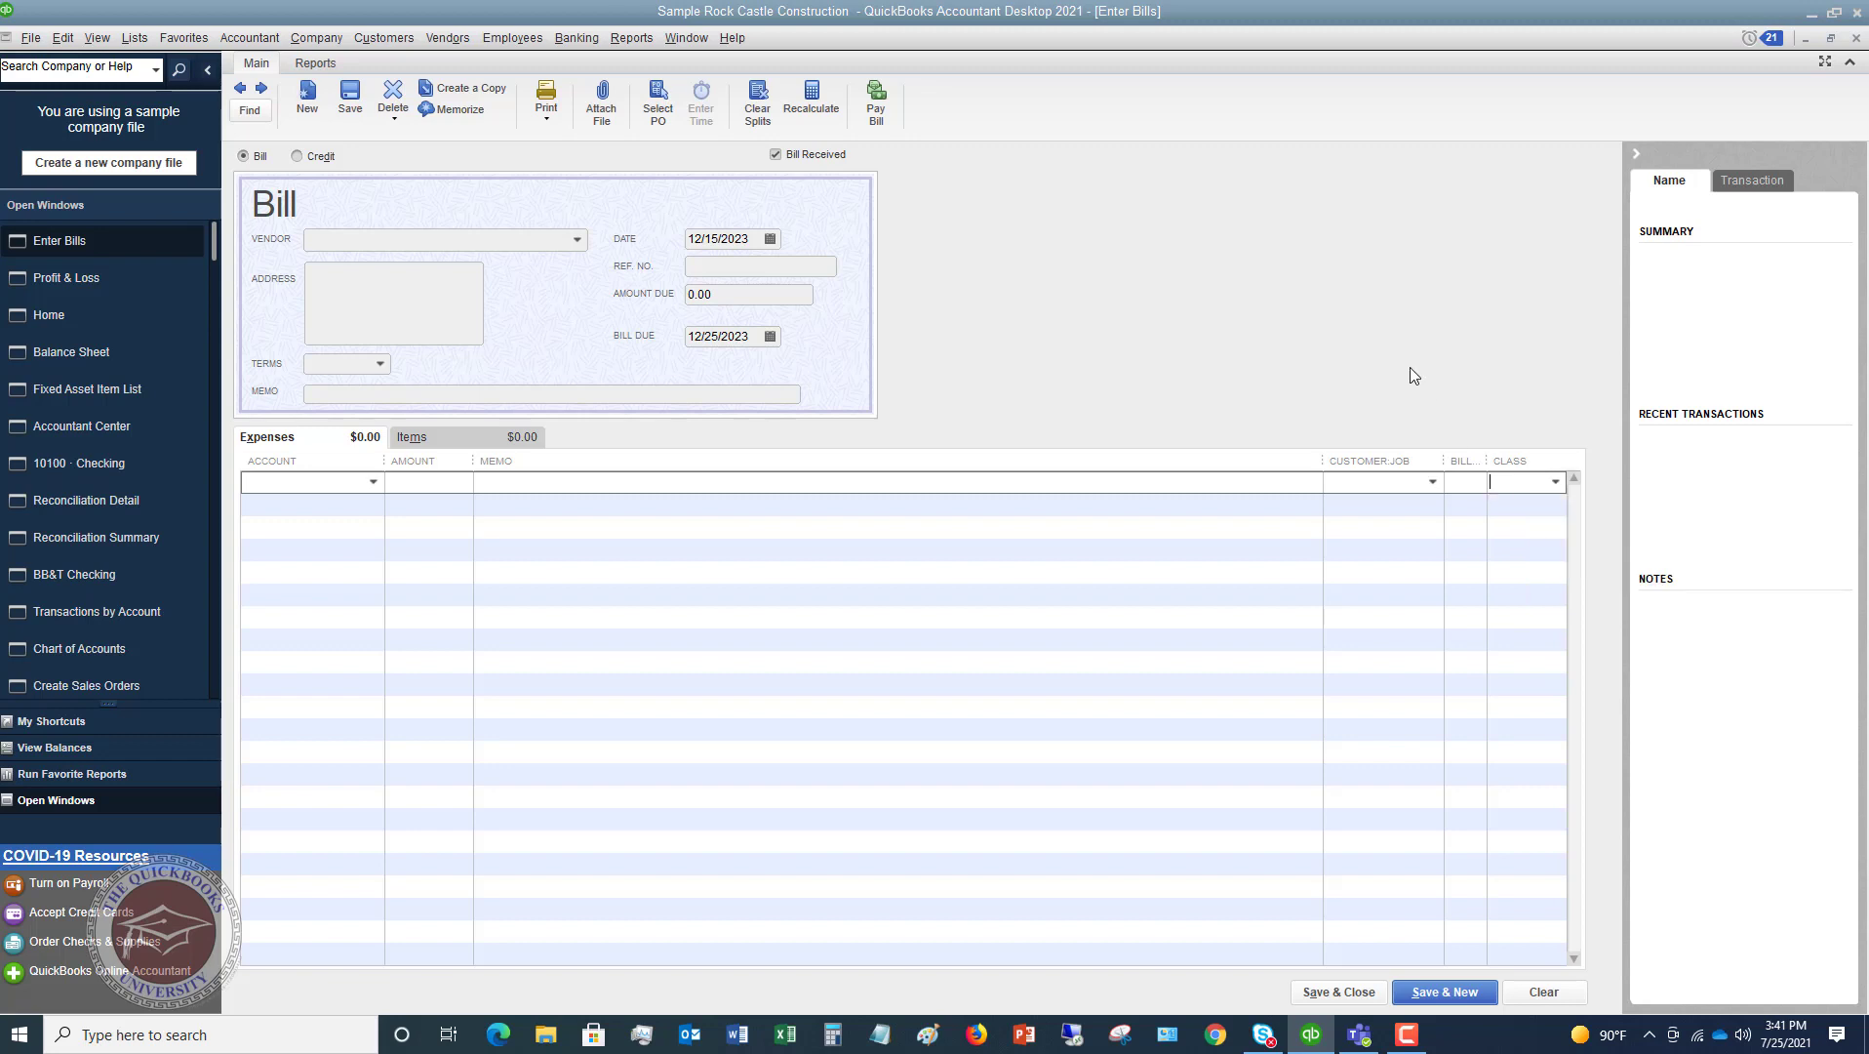
click(1557, 482)
click(1532, 509)
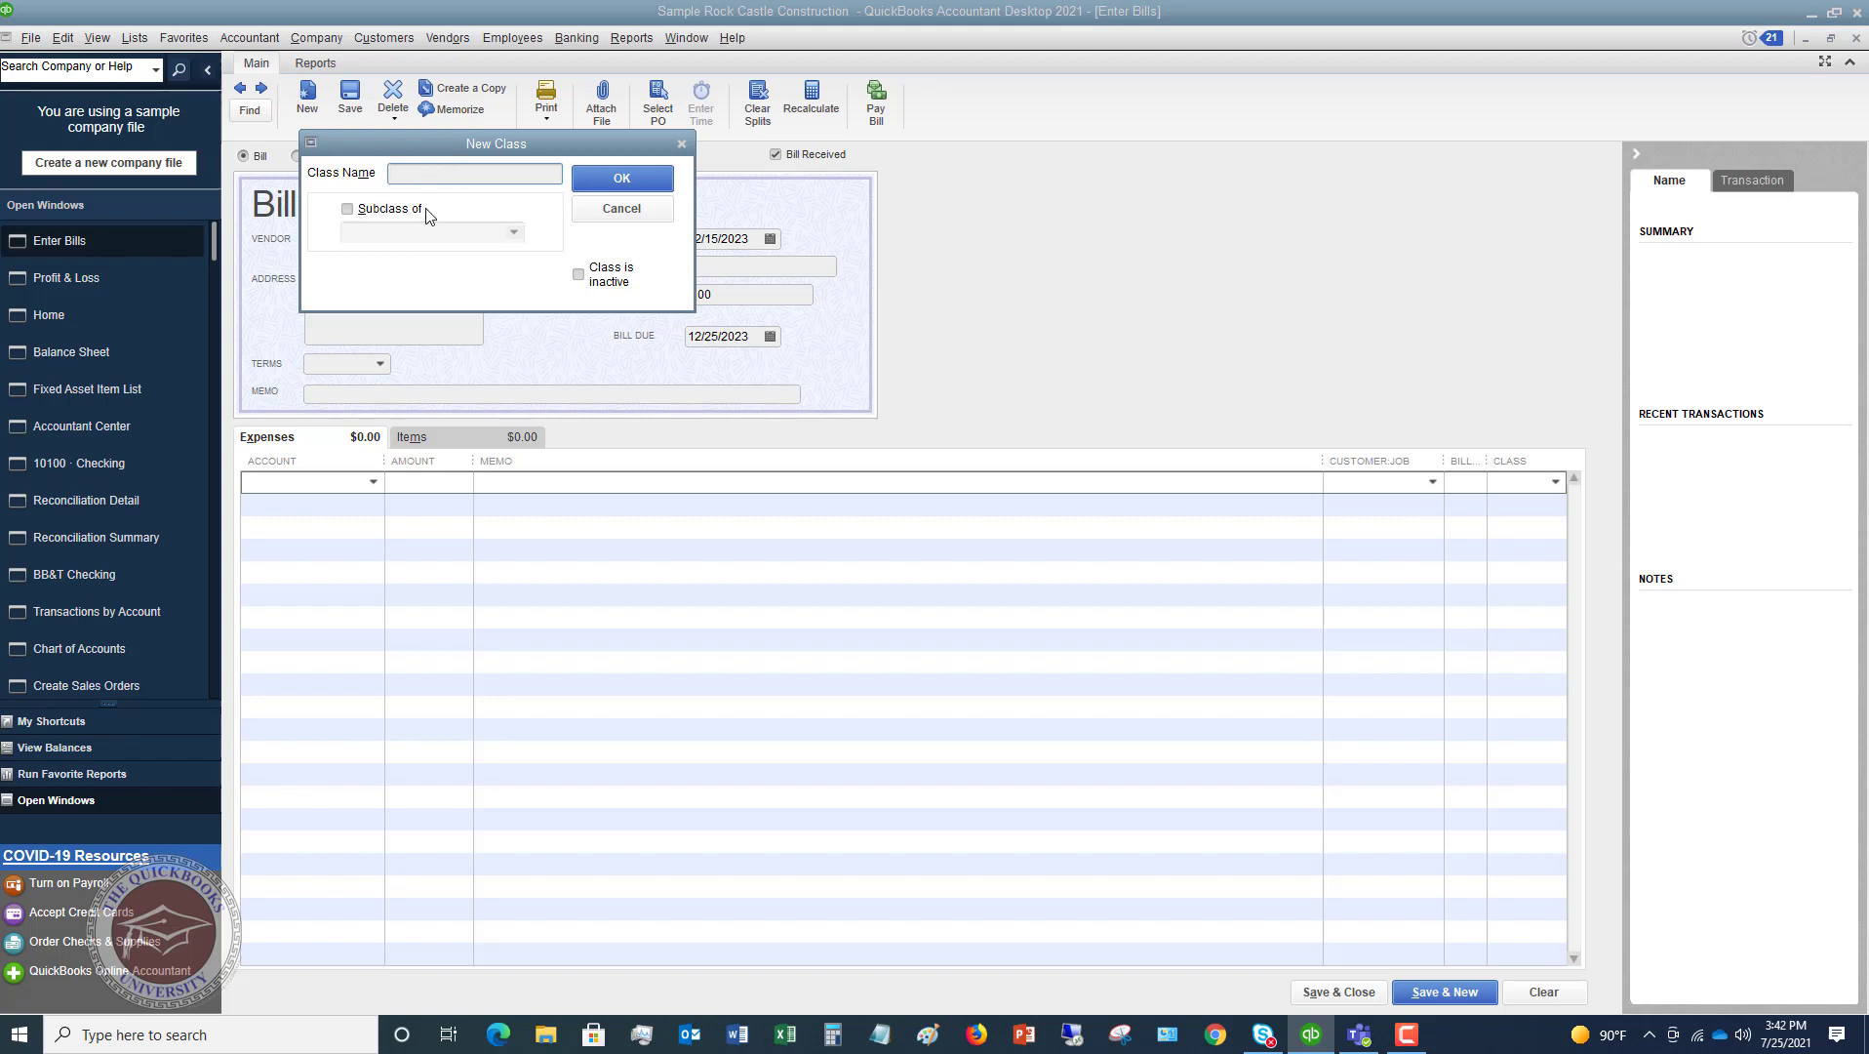
Step: Cancel the New Class dialog and display the Class List with New Construction, Remodel and Overhead
click(621, 215)
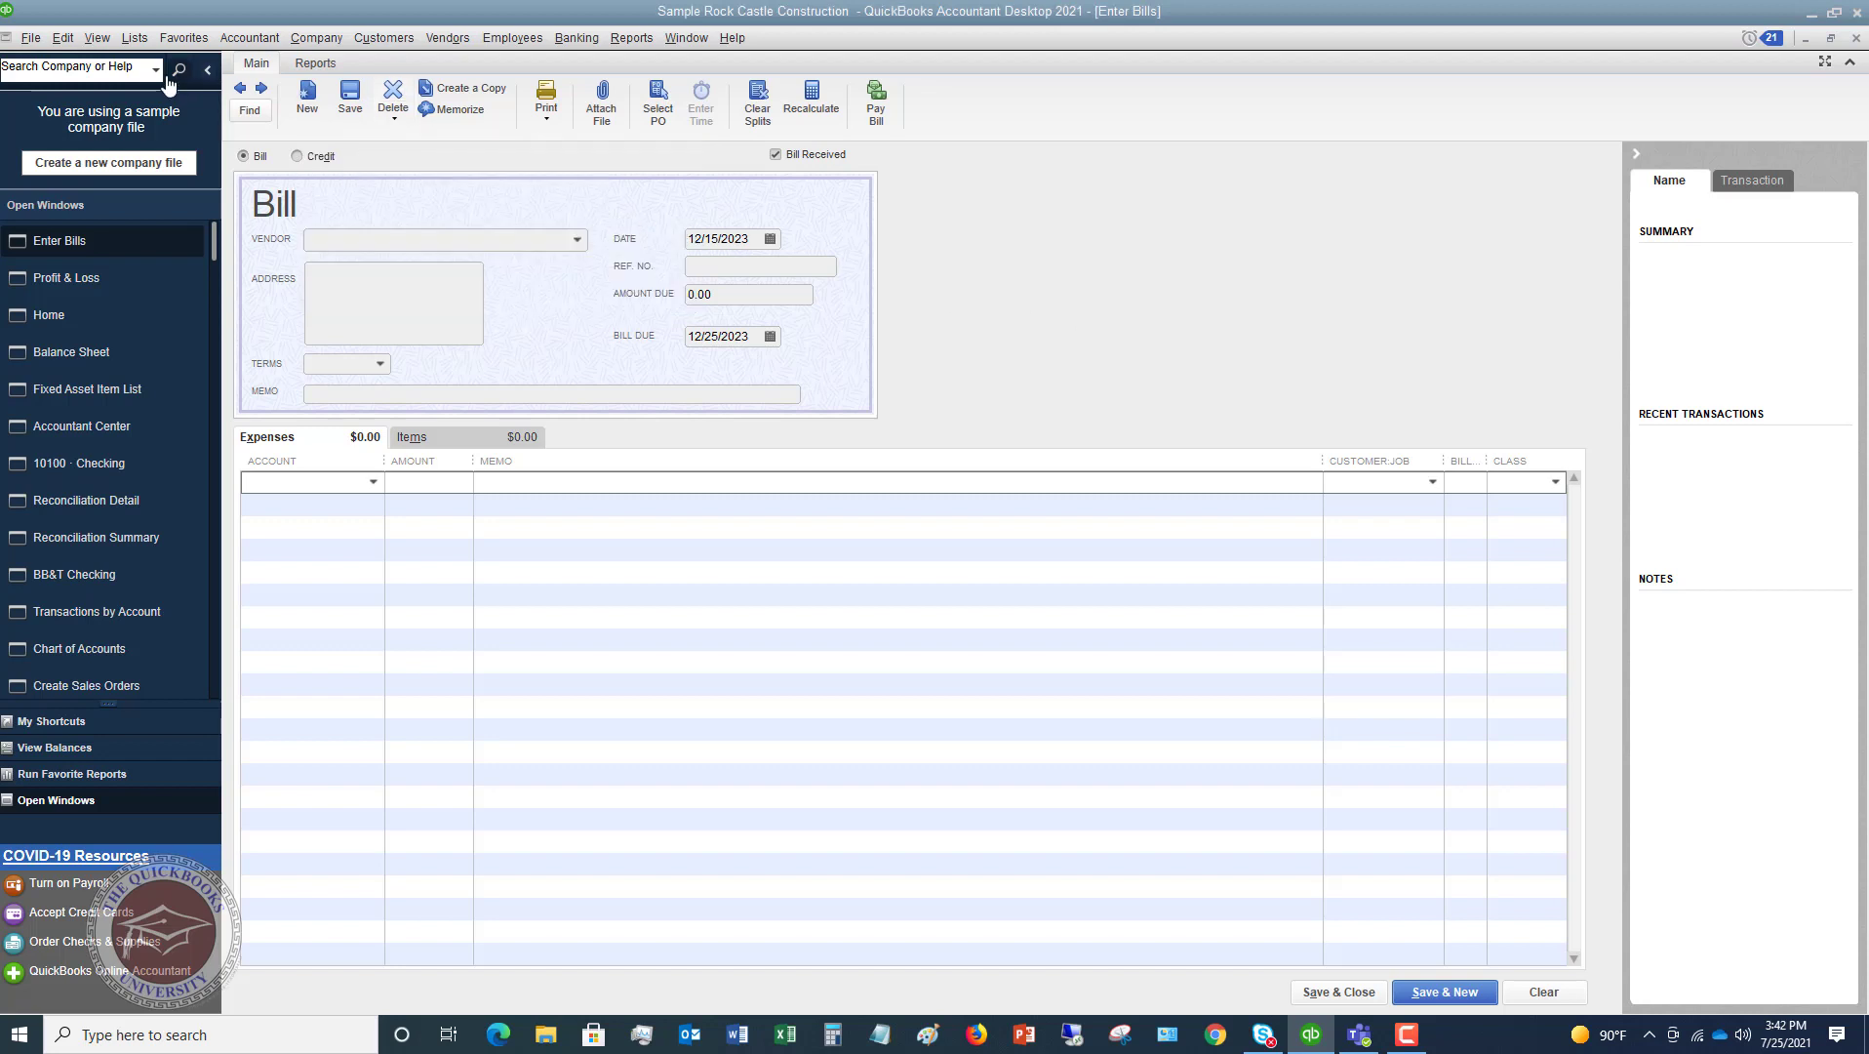
click(130, 39)
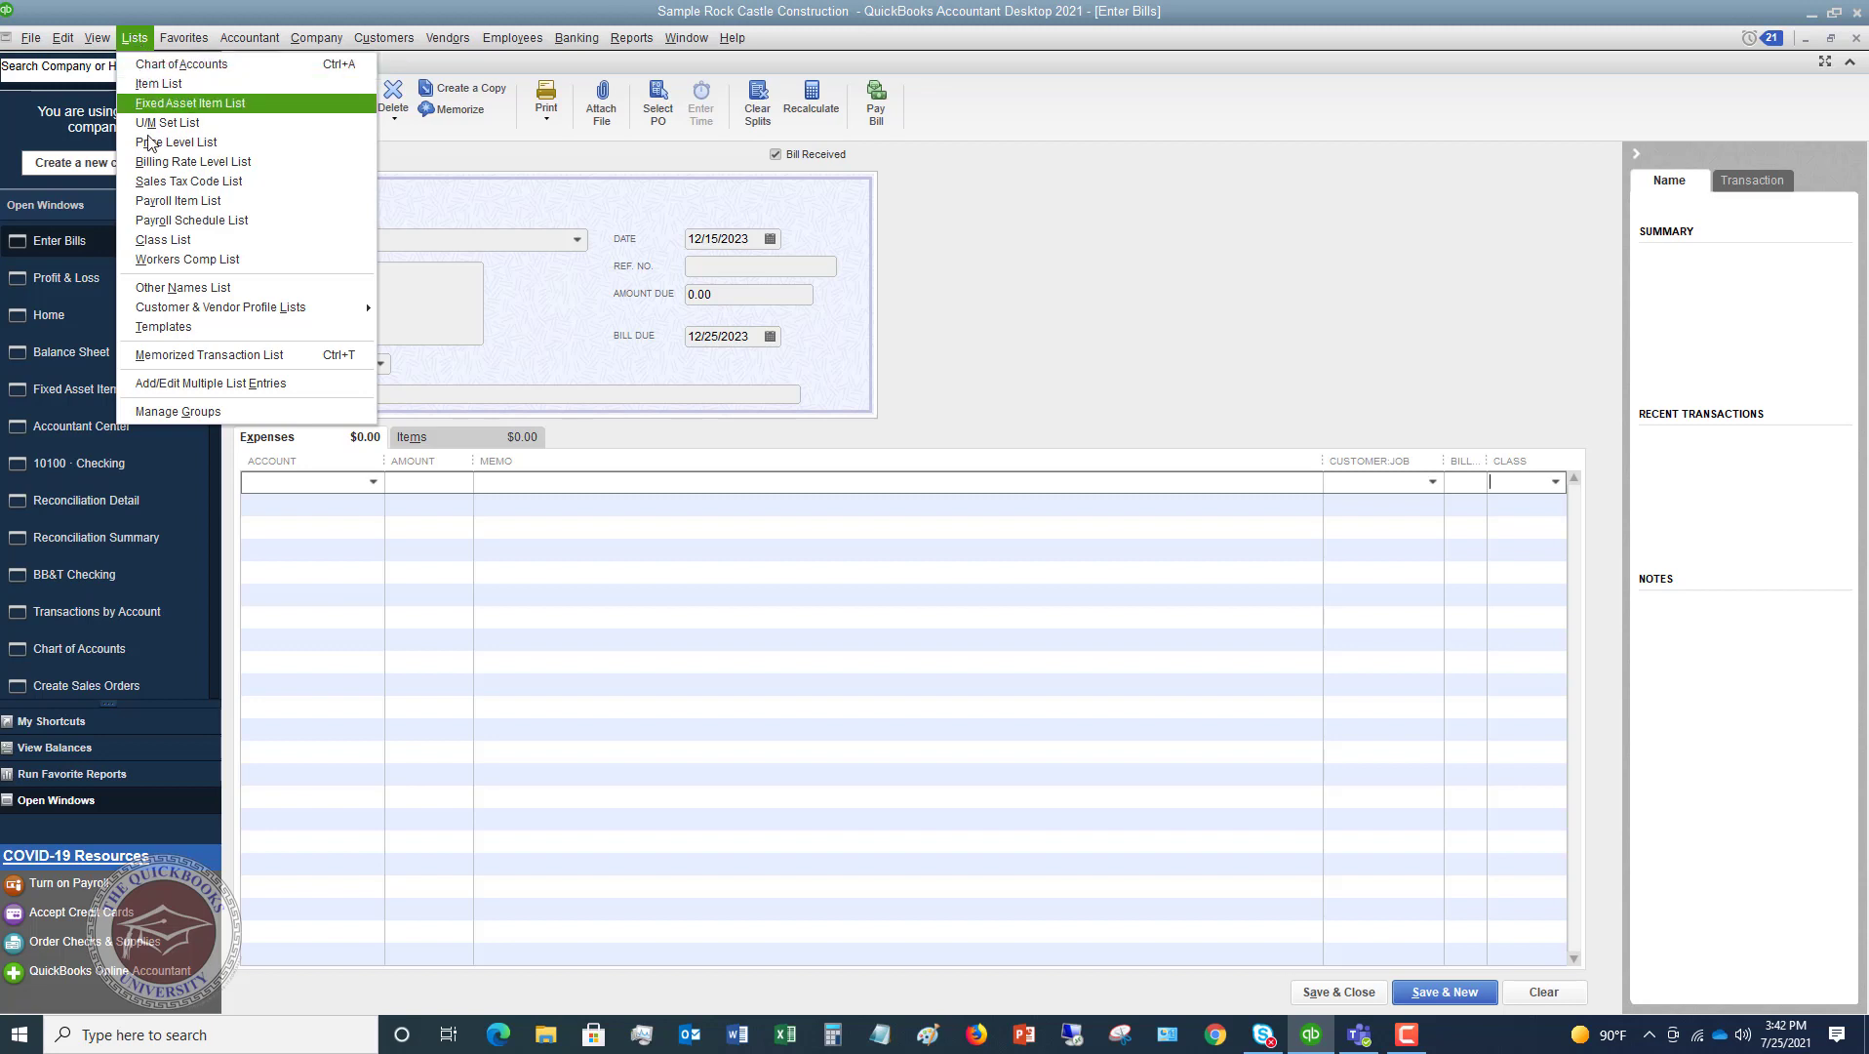
click(171, 241)
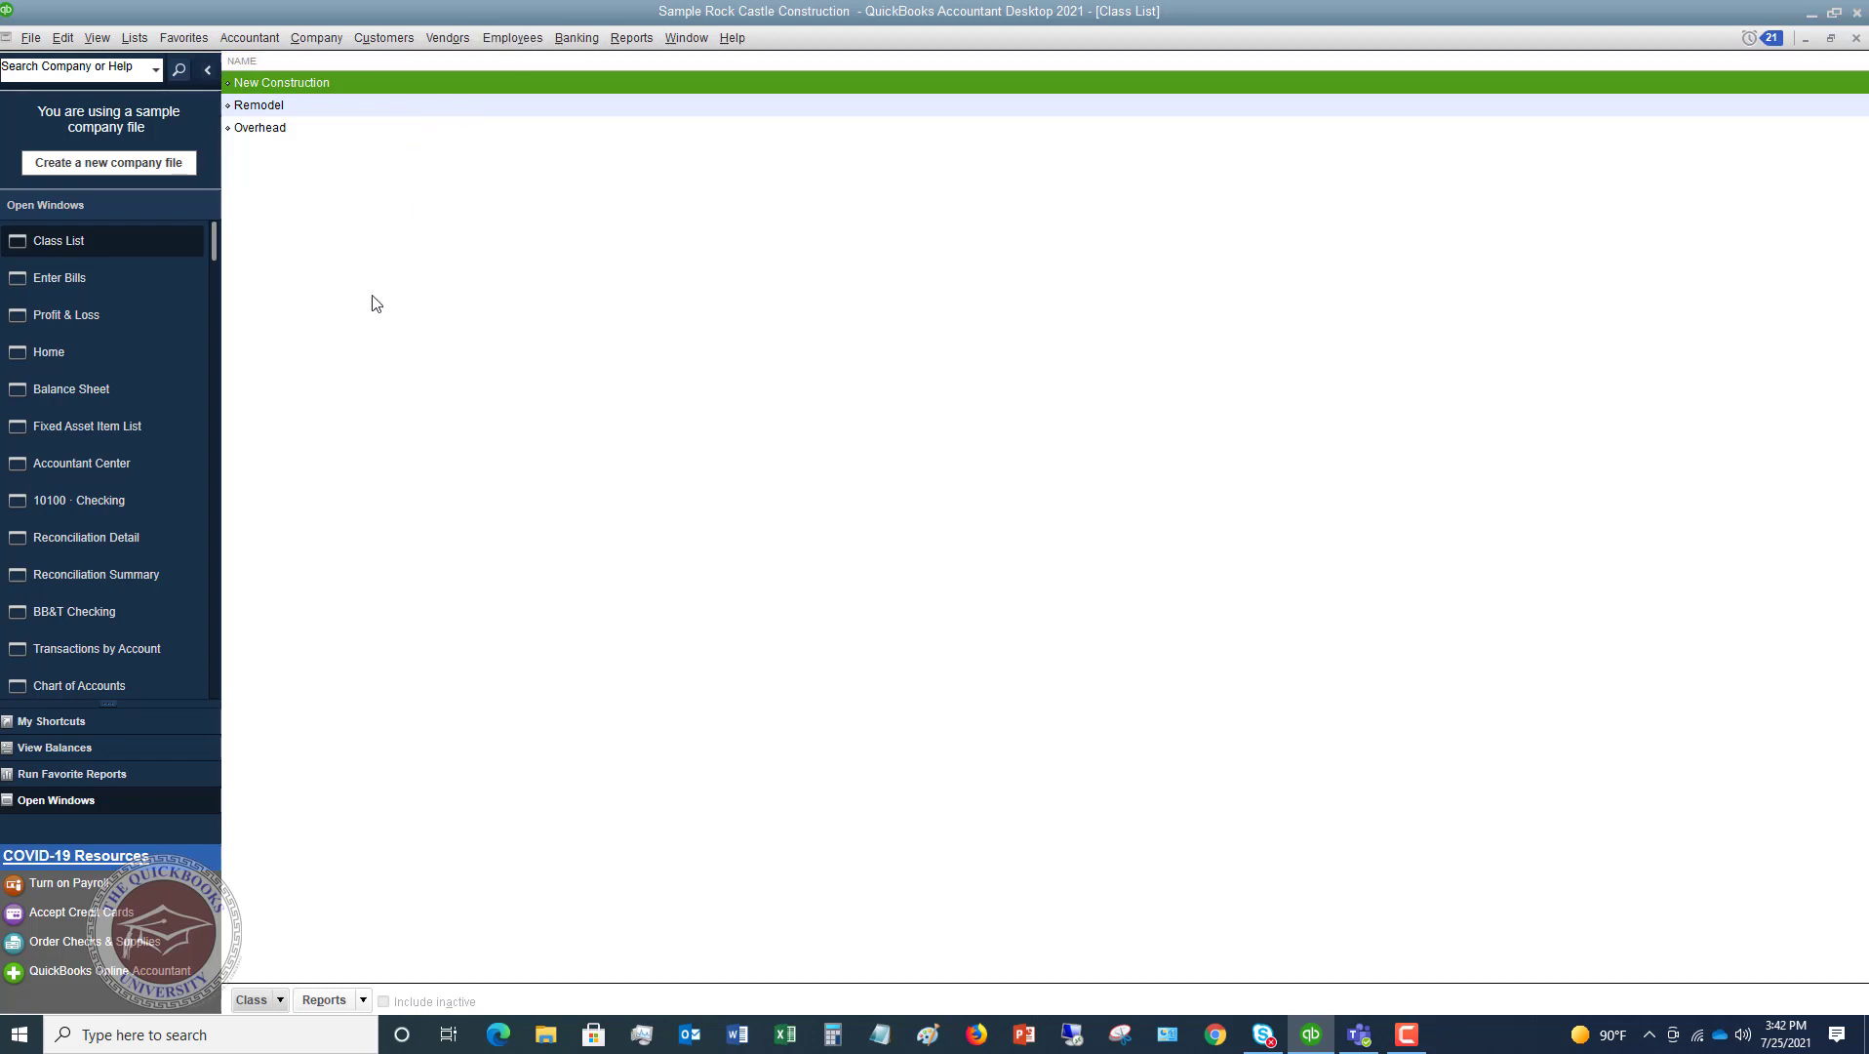
click(281, 998)
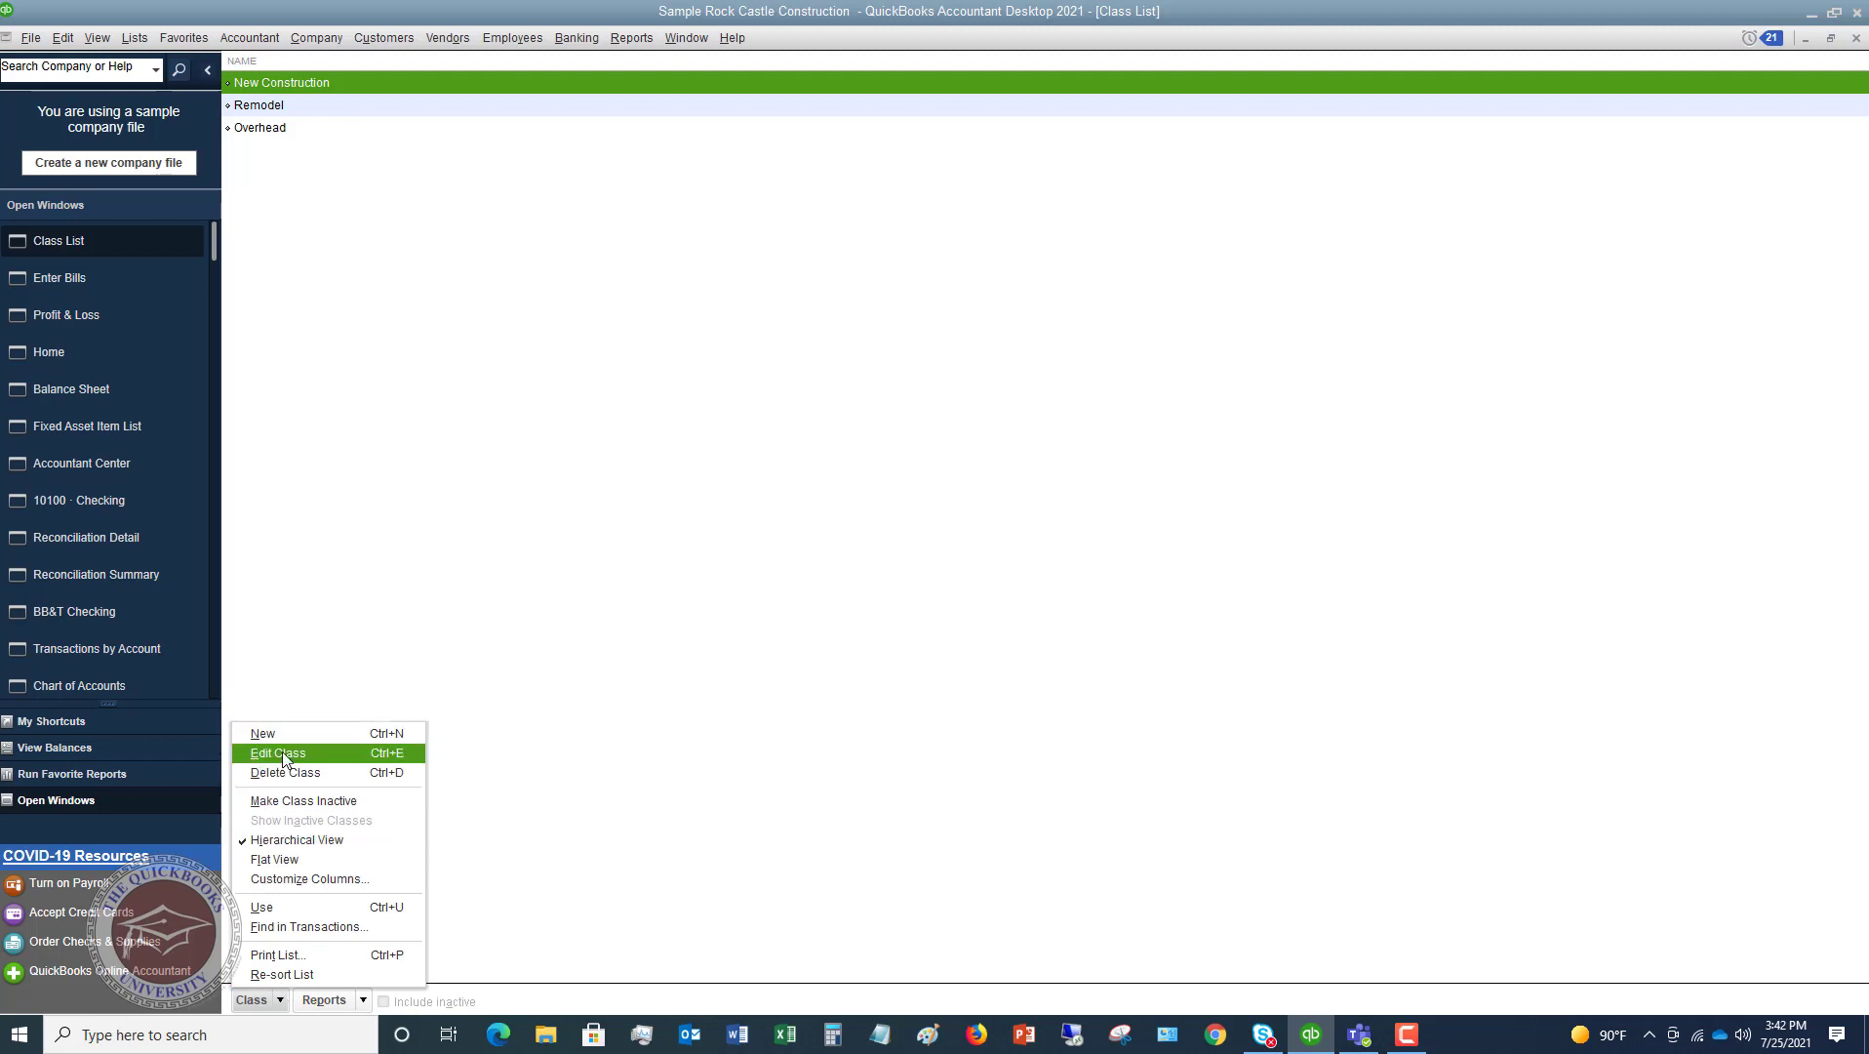
click(353, 564)
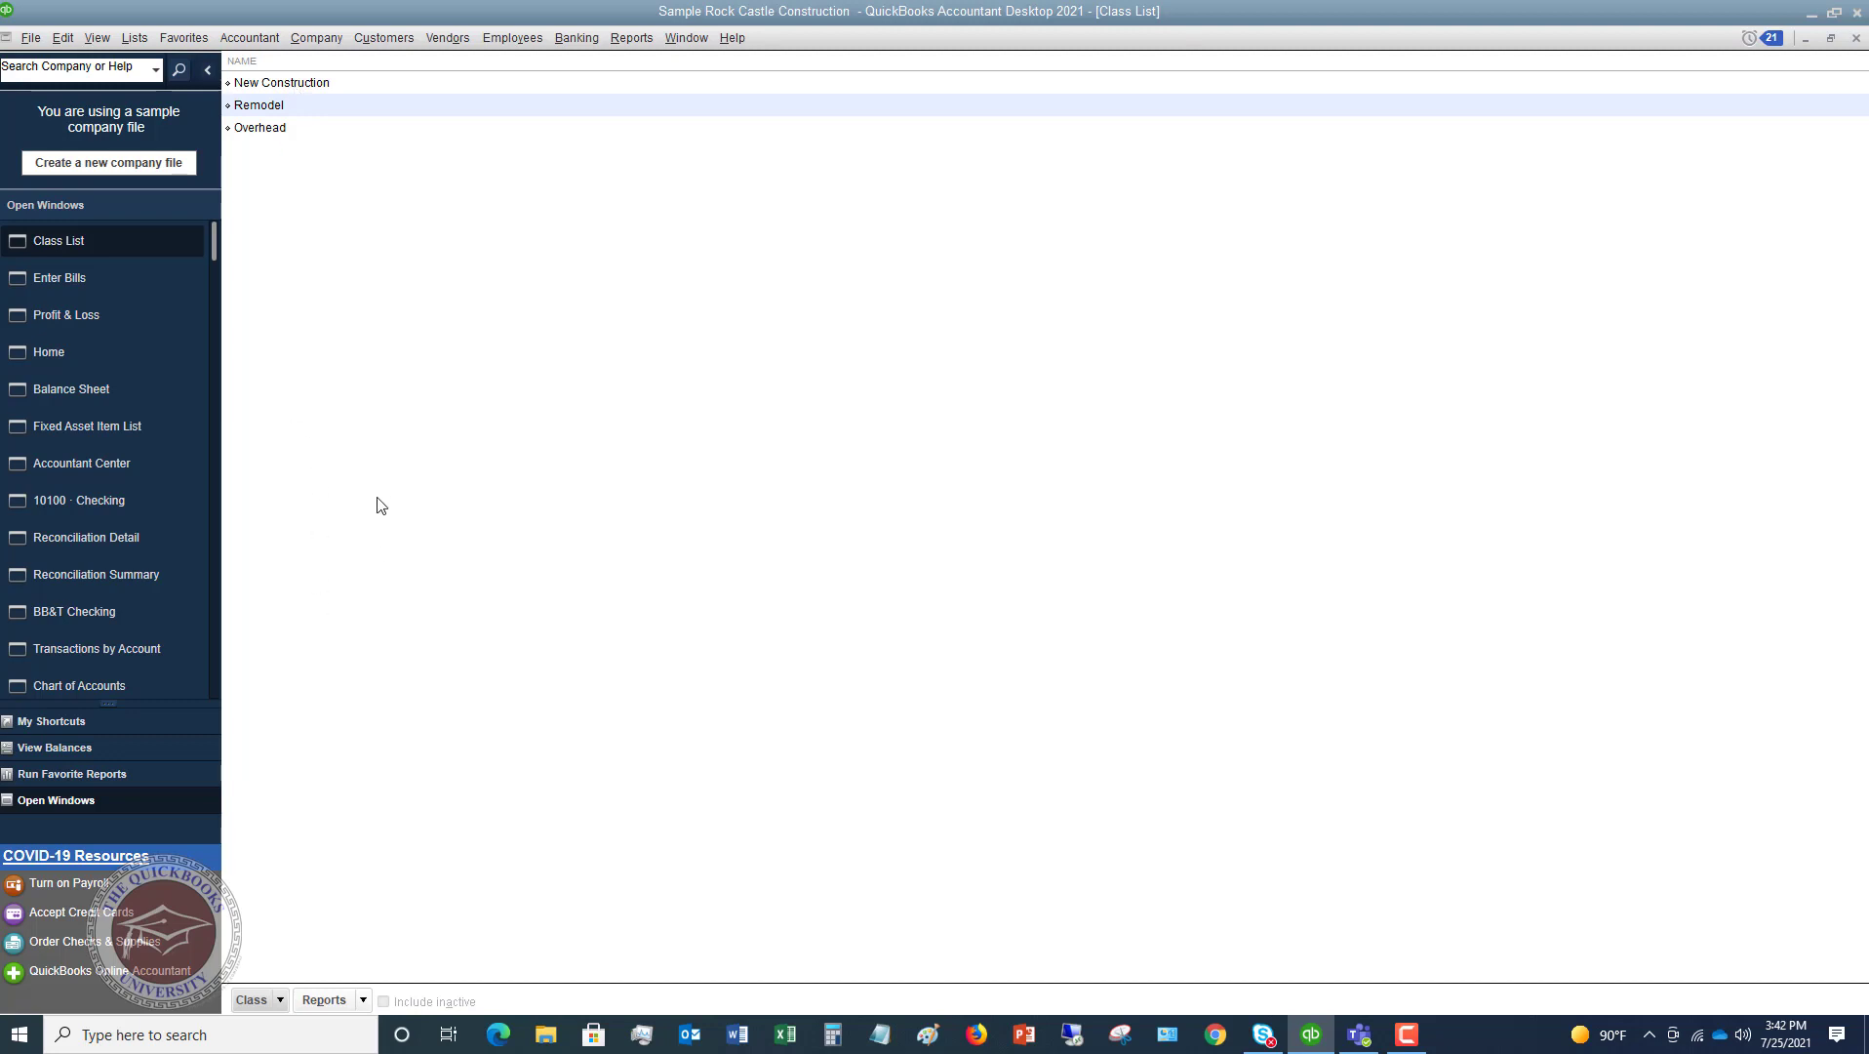
Step: Create class Residential as a subclass of New Construction
click(281, 999)
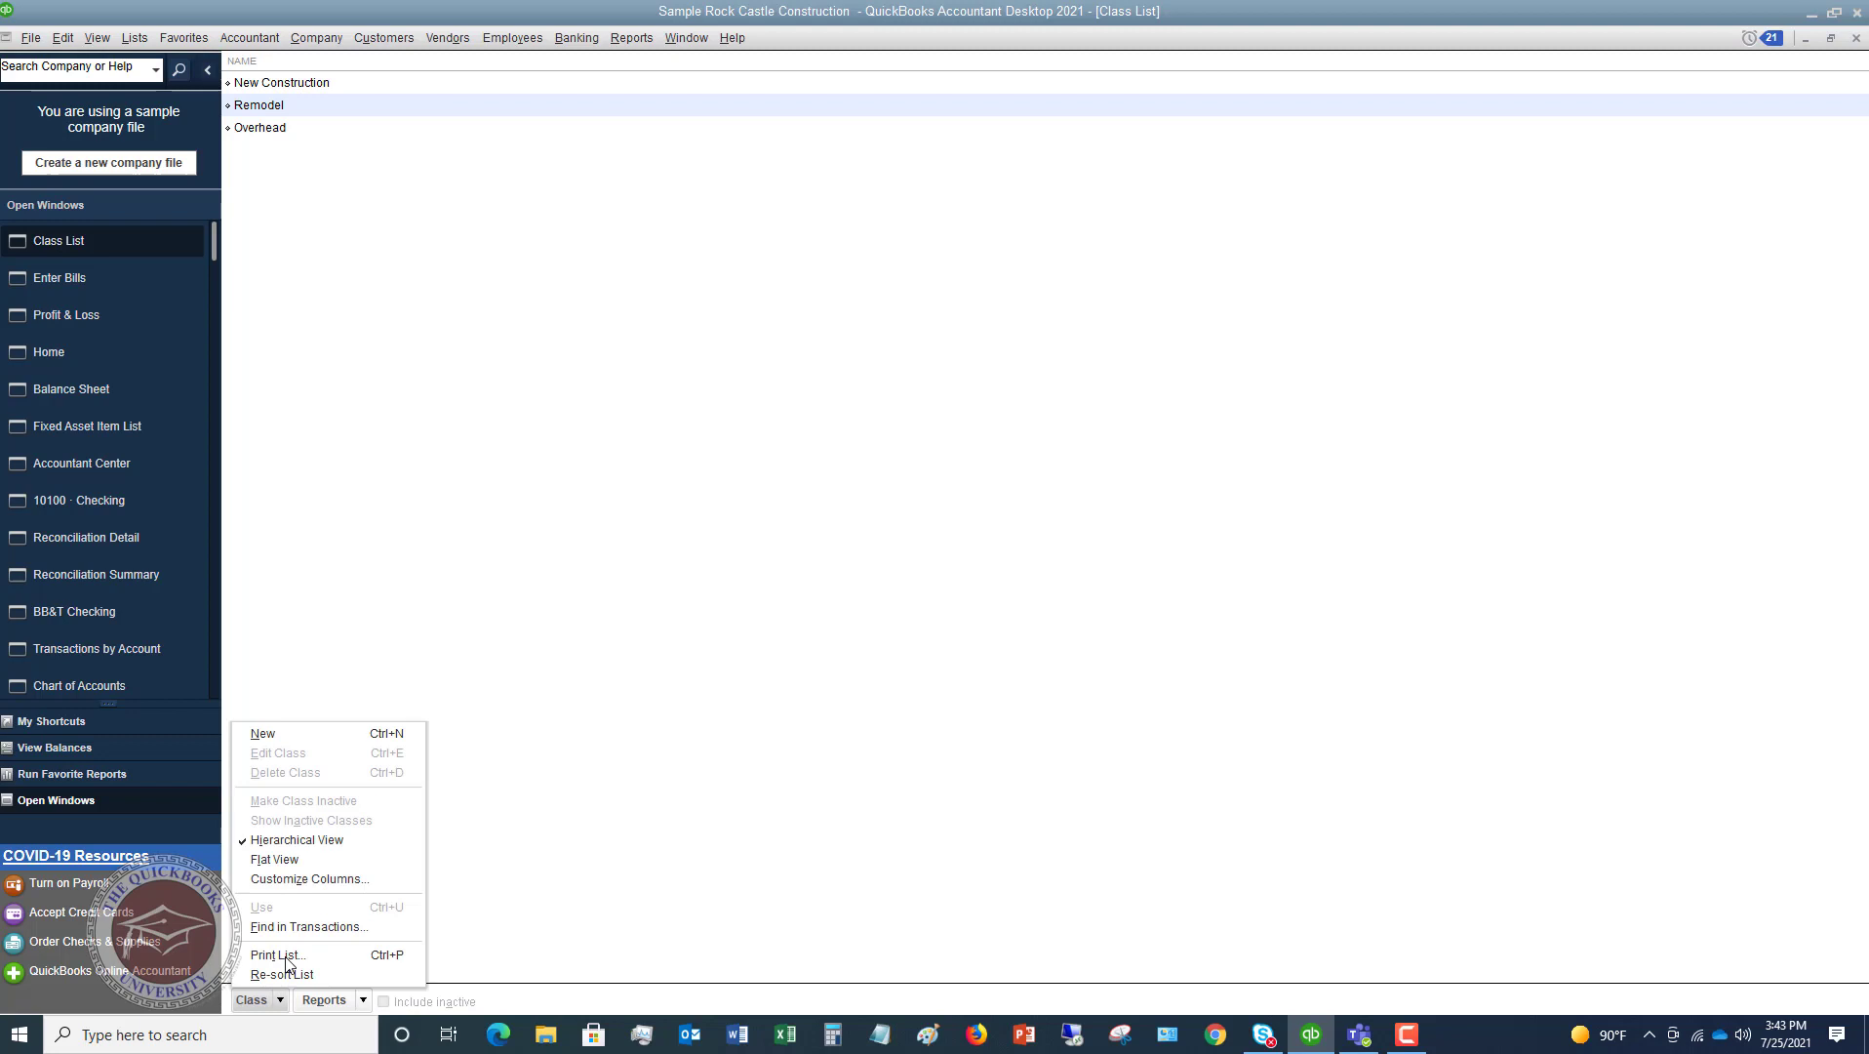
right_click(351, 457)
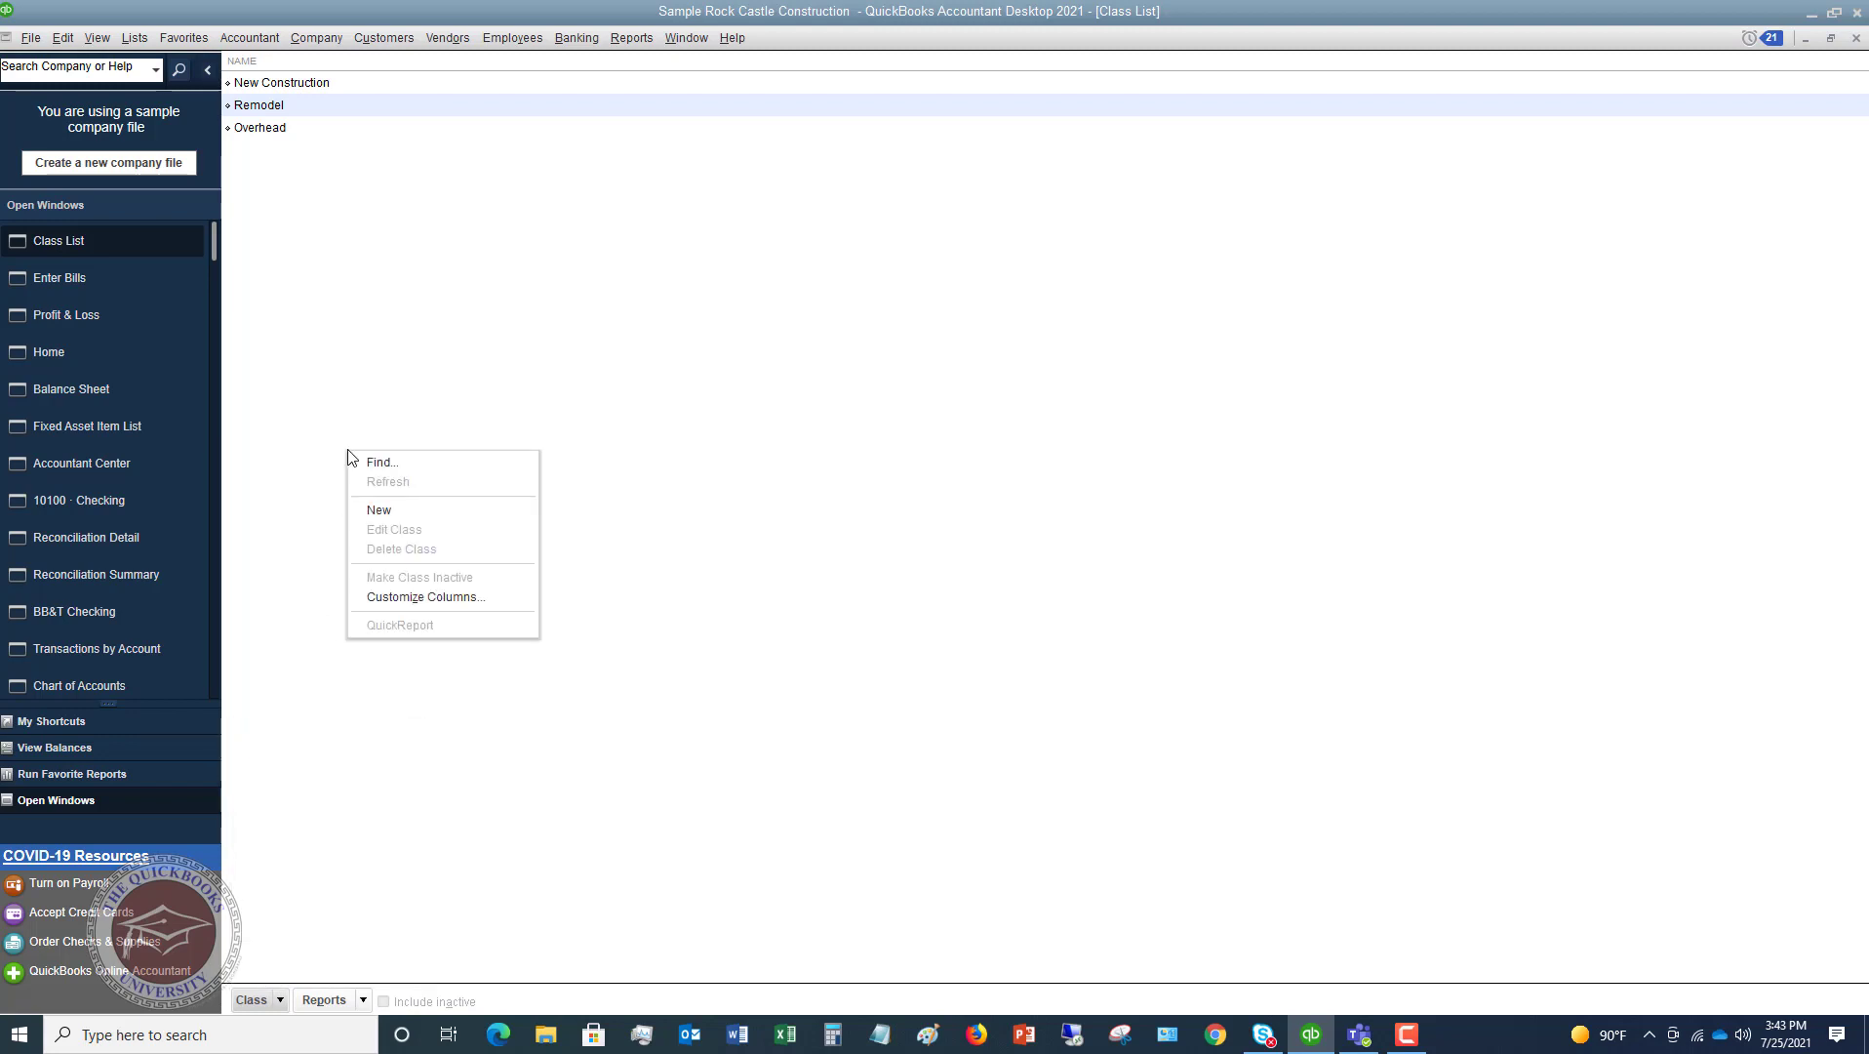
click(390, 510)
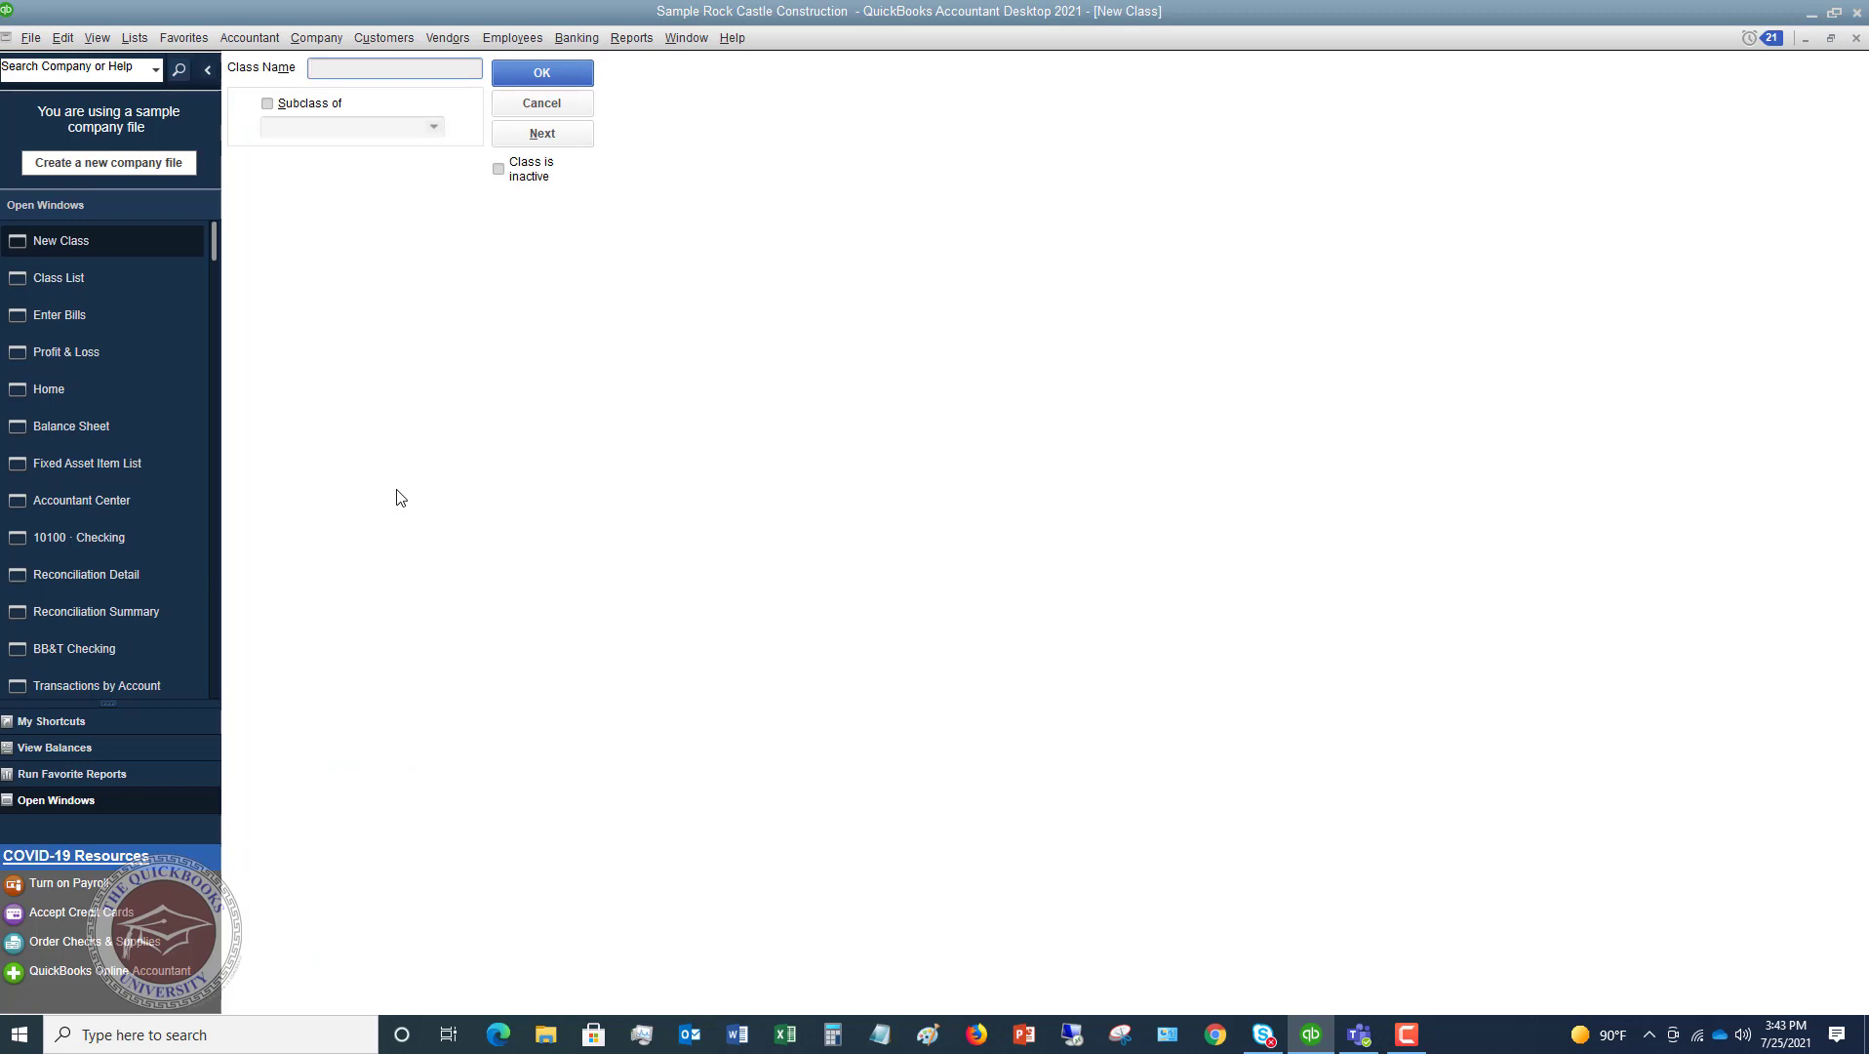
text(Residential)
click(272, 105)
click(433, 129)
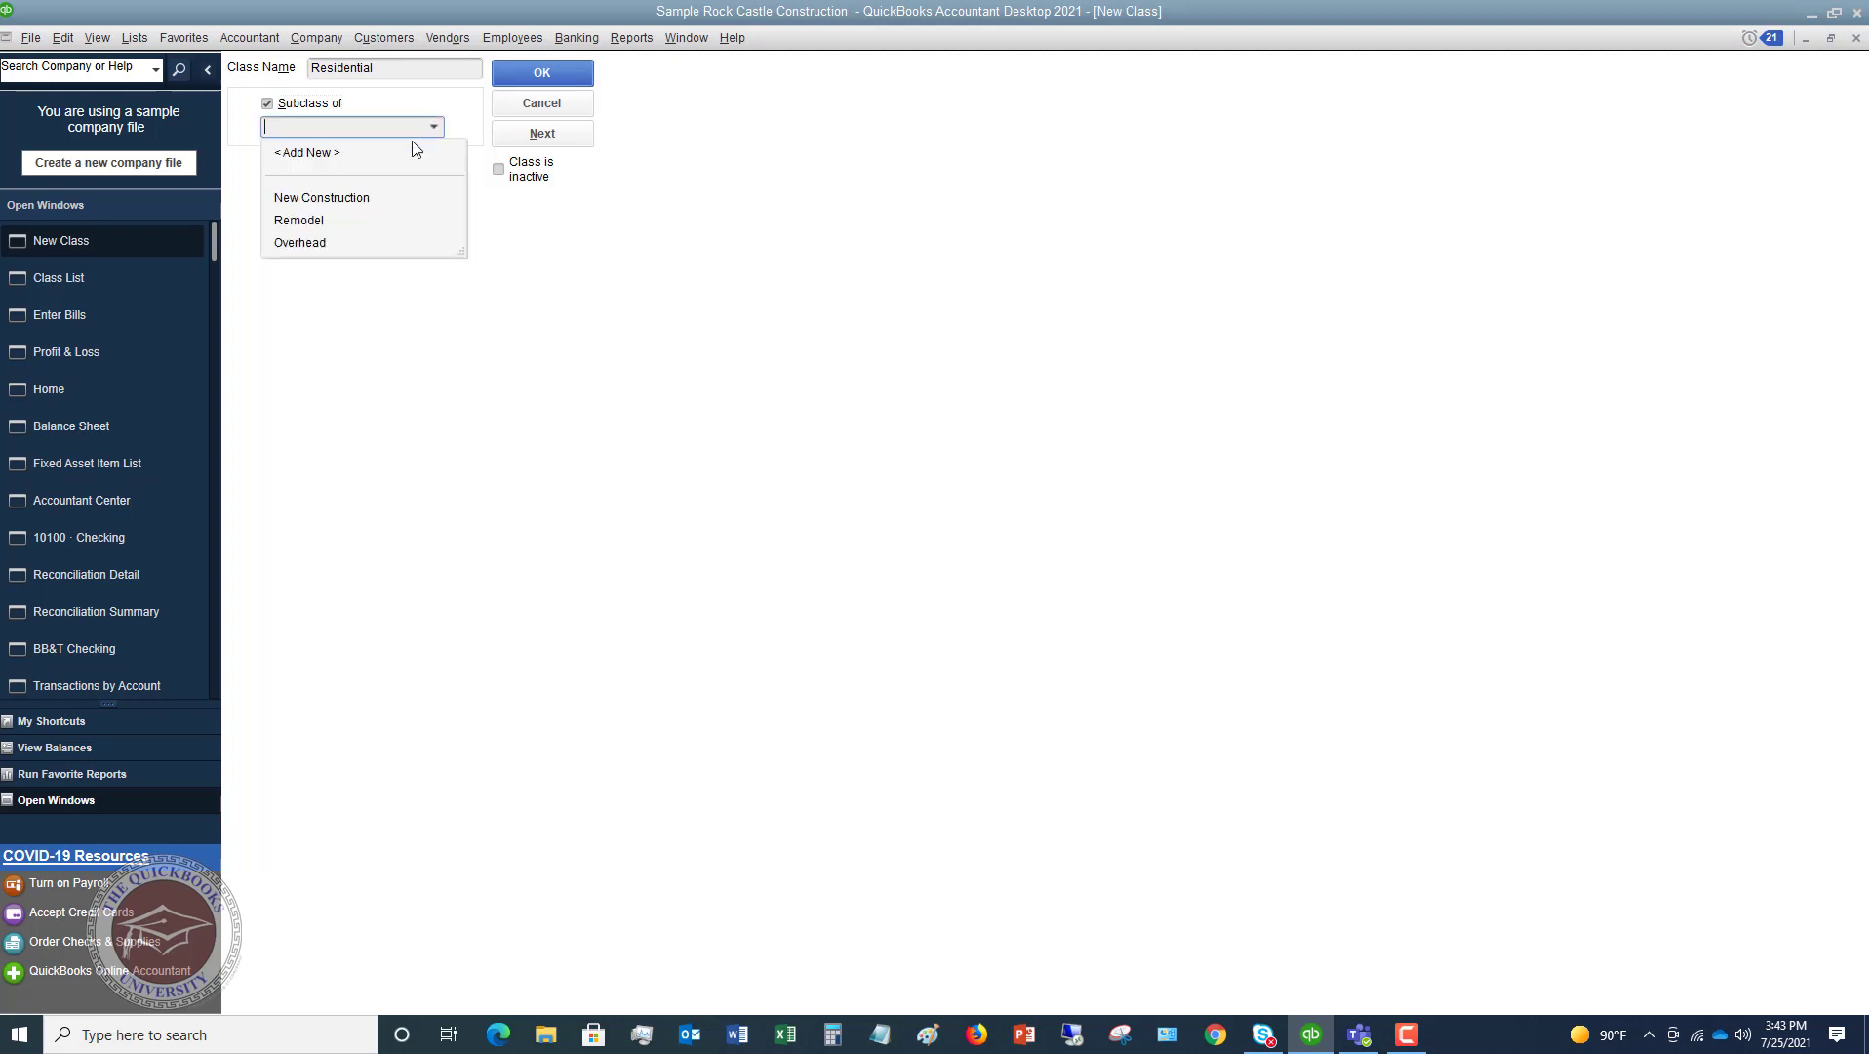
click(322, 198)
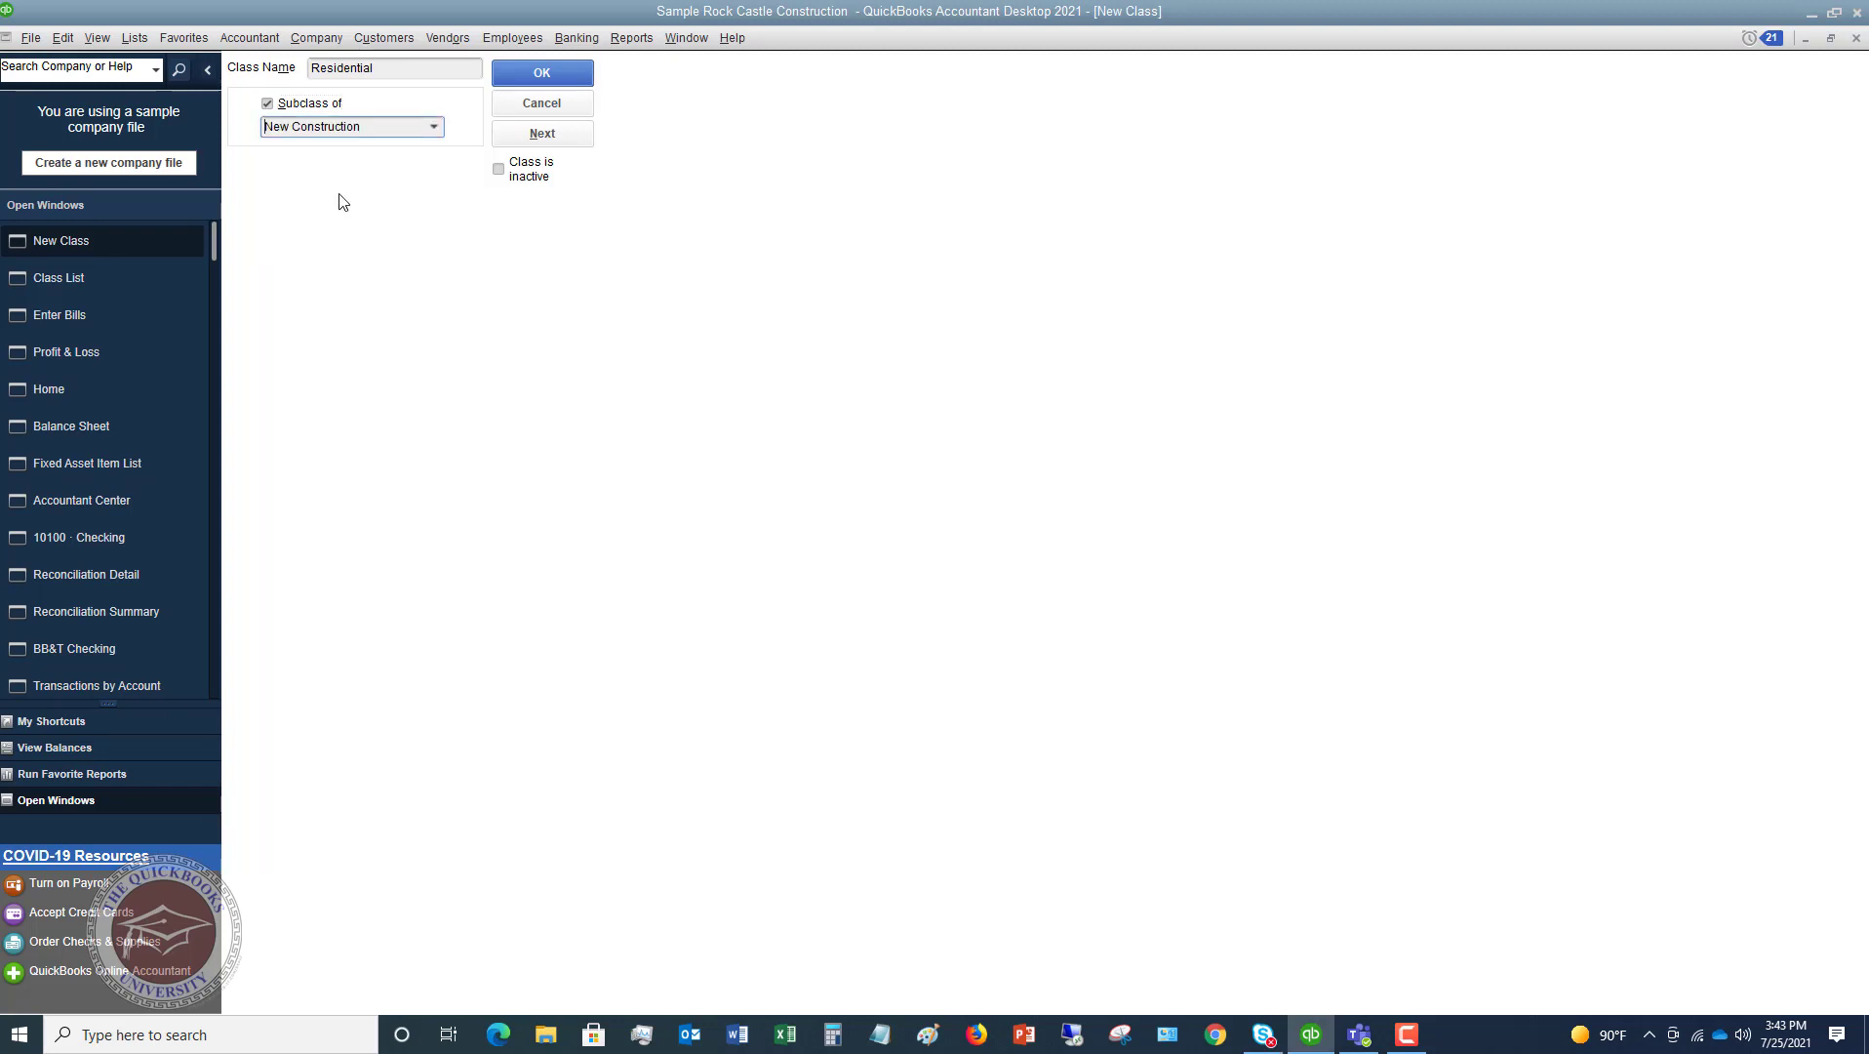
click(527, 74)
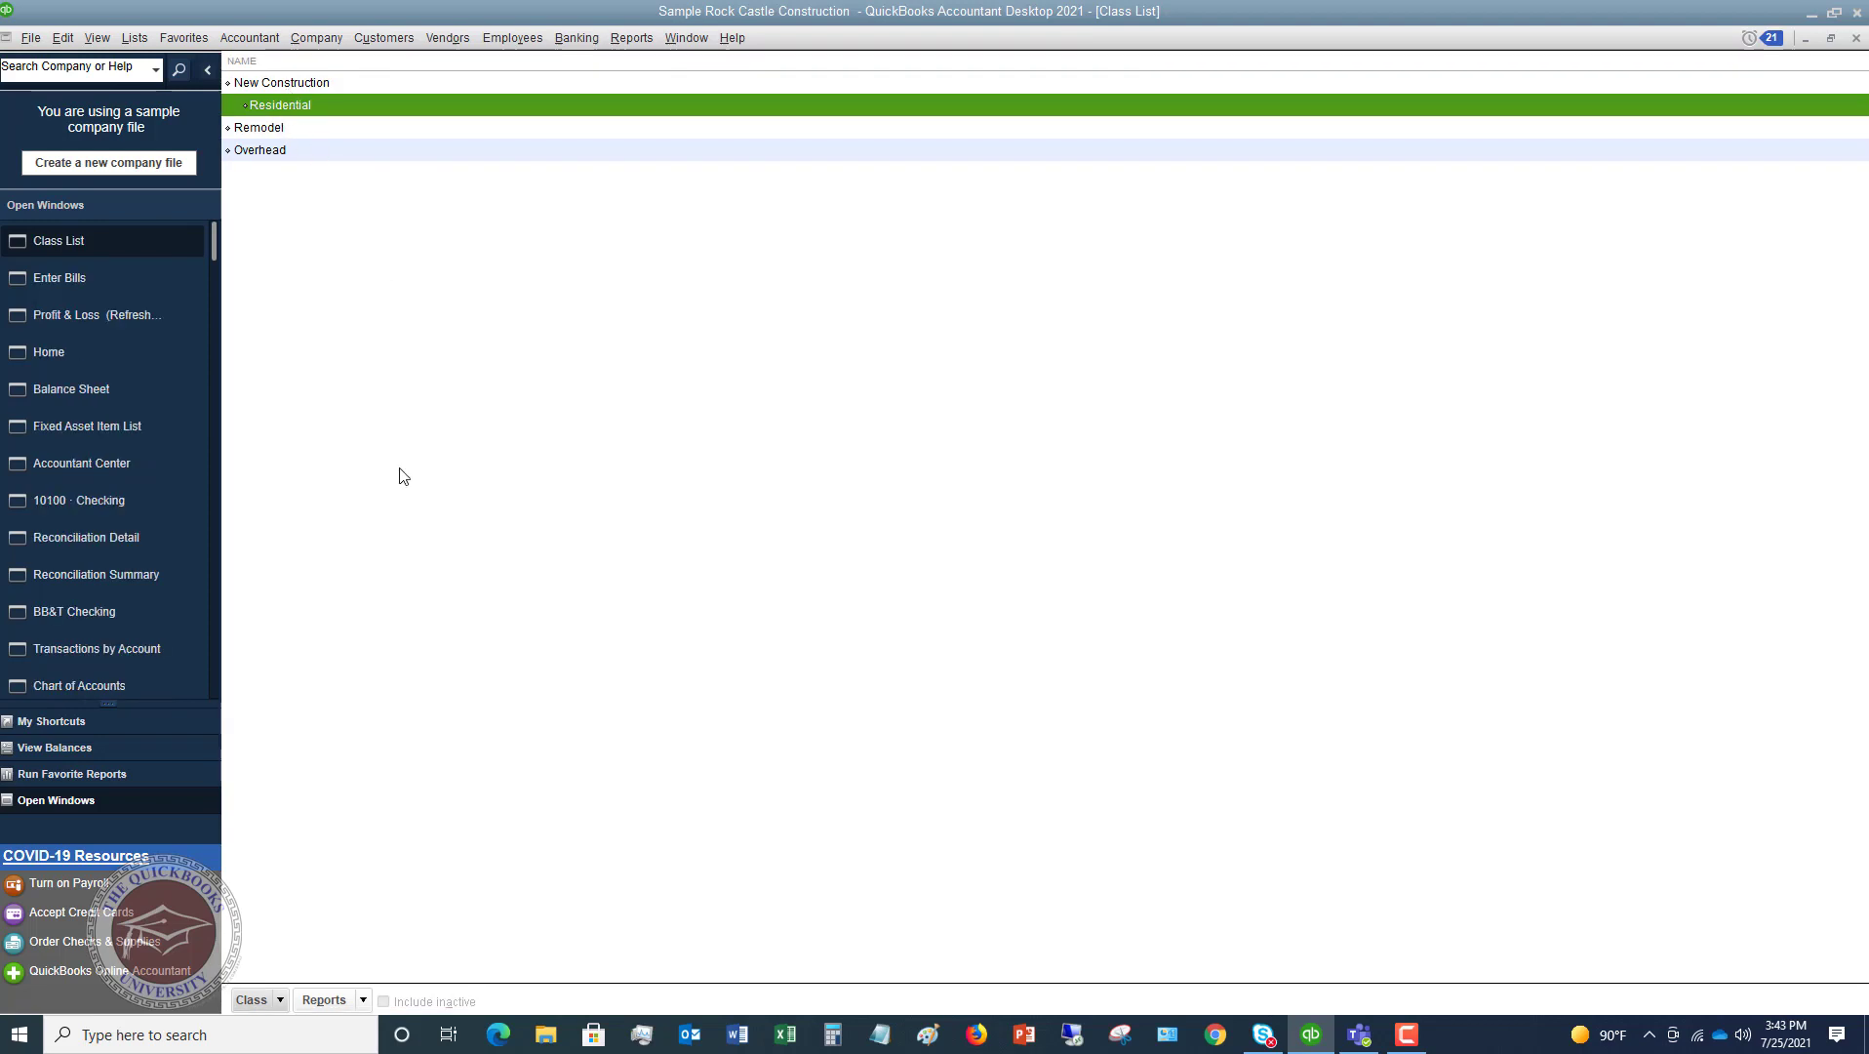
Step: Create class Commercial as a subclass of New Construction
right_click(386, 341)
click(413, 393)
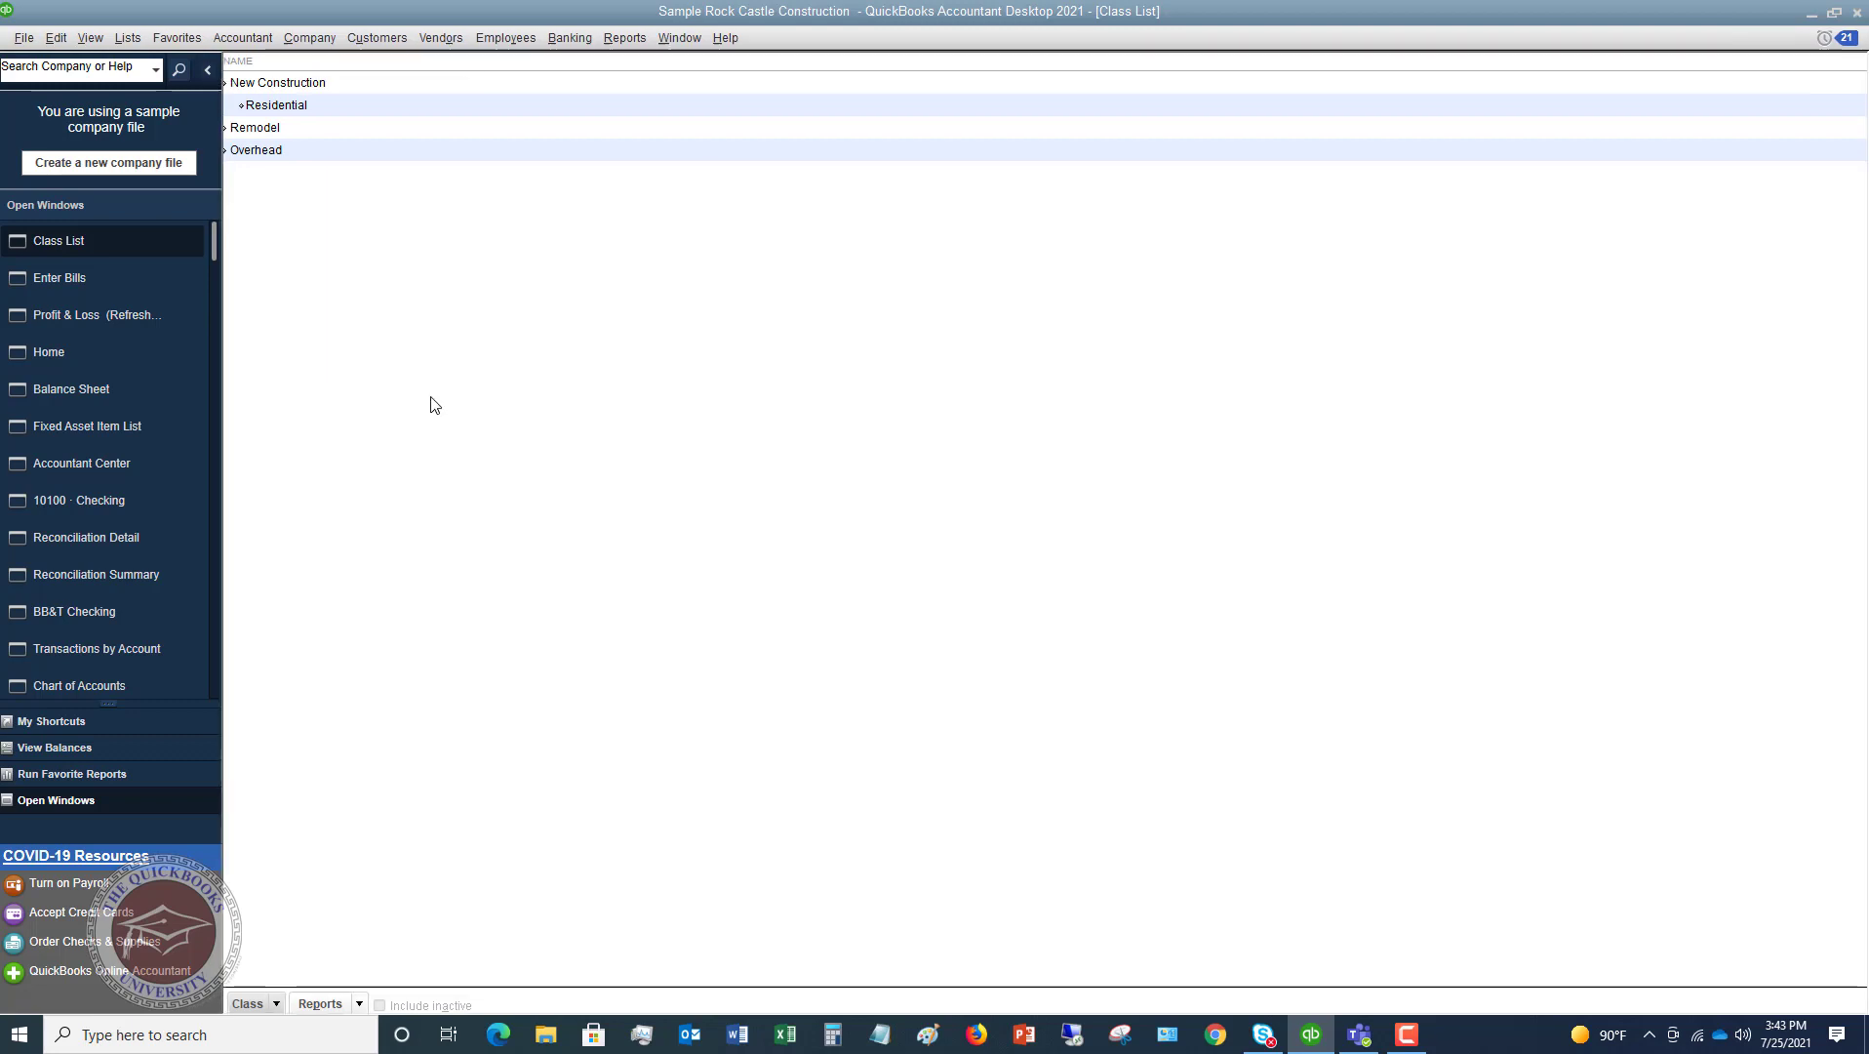
text(Commercial)
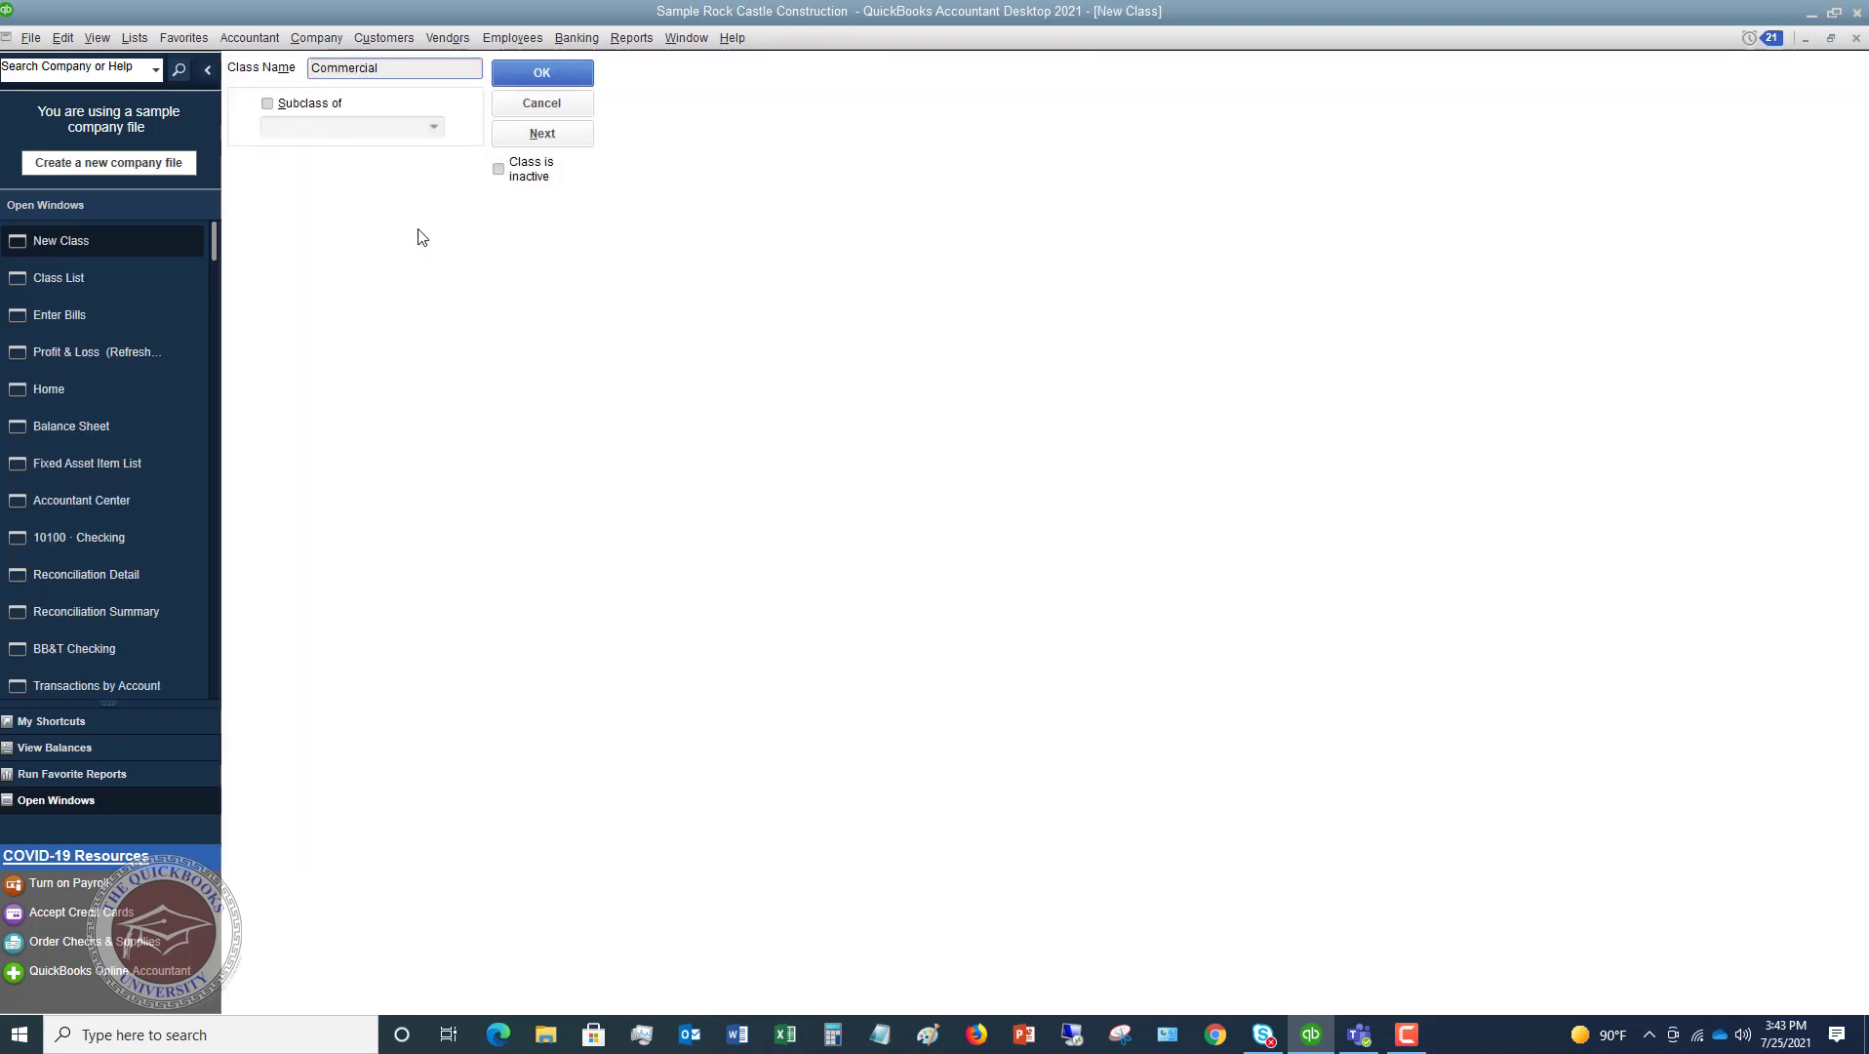
click(267, 105)
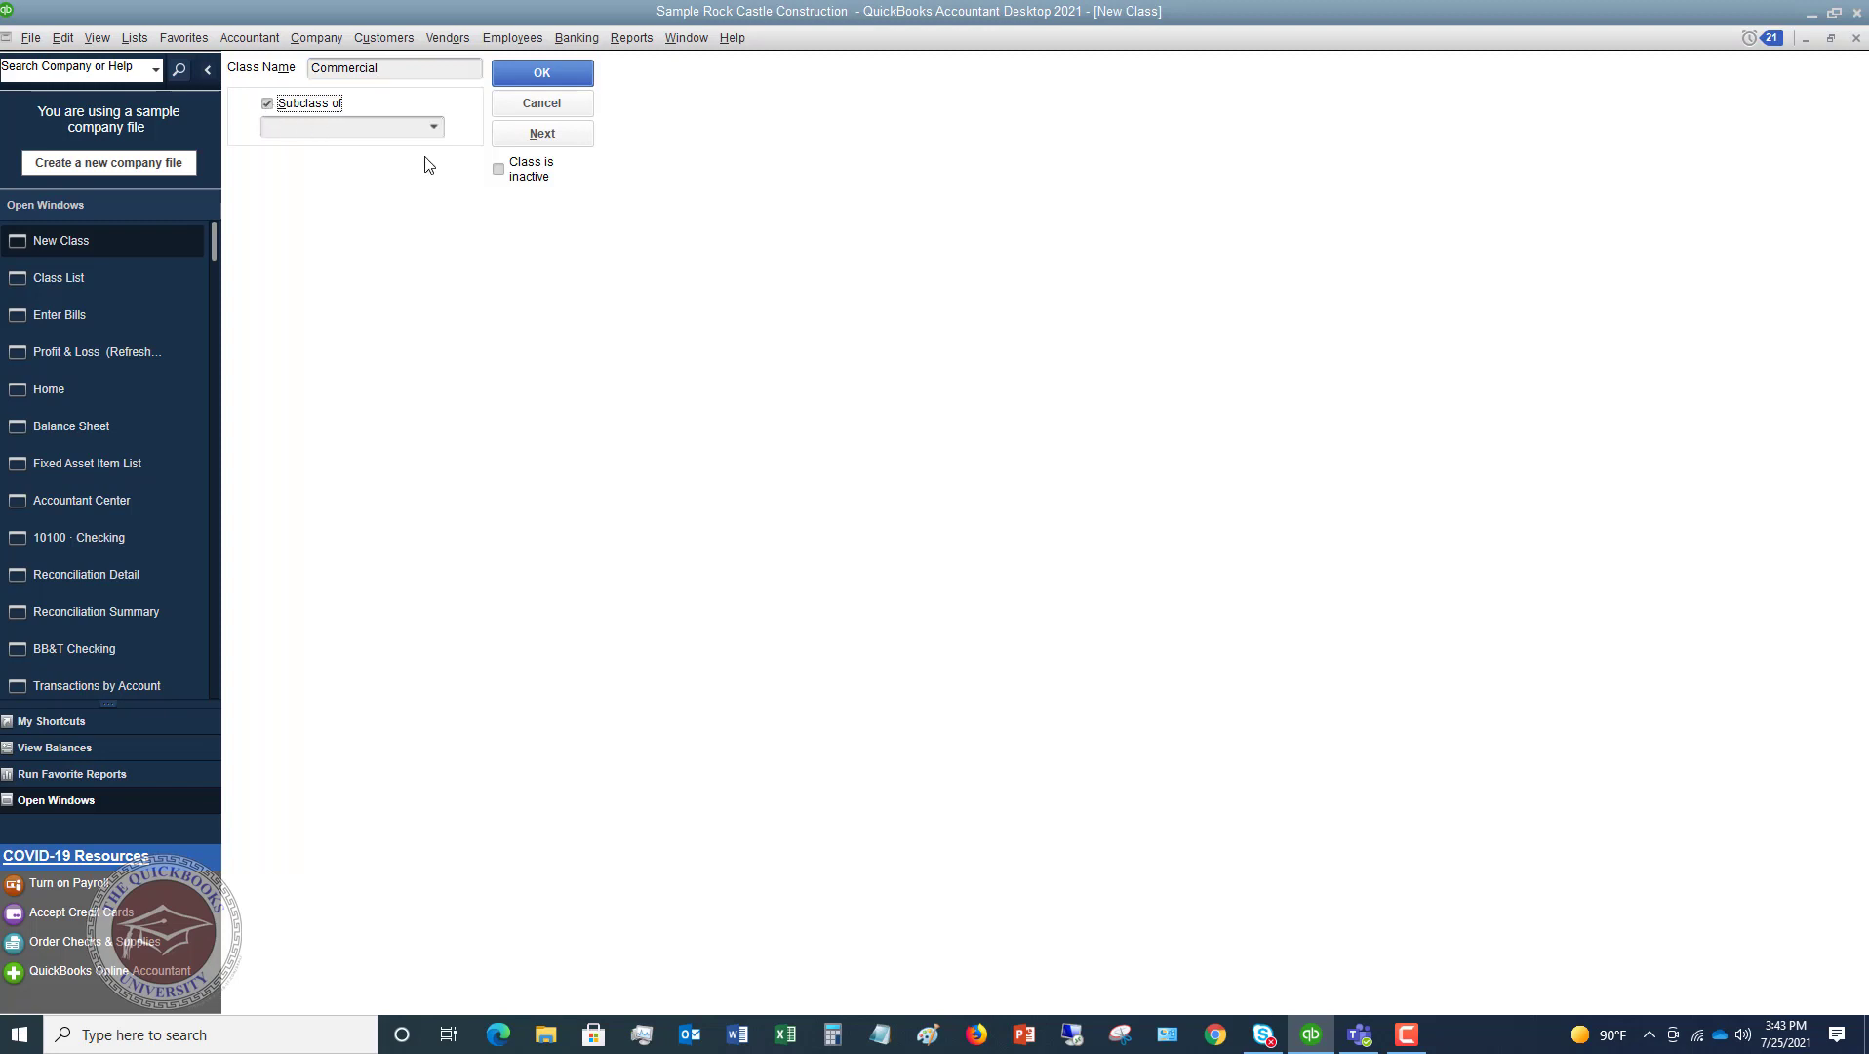
click(438, 126)
click(345, 197)
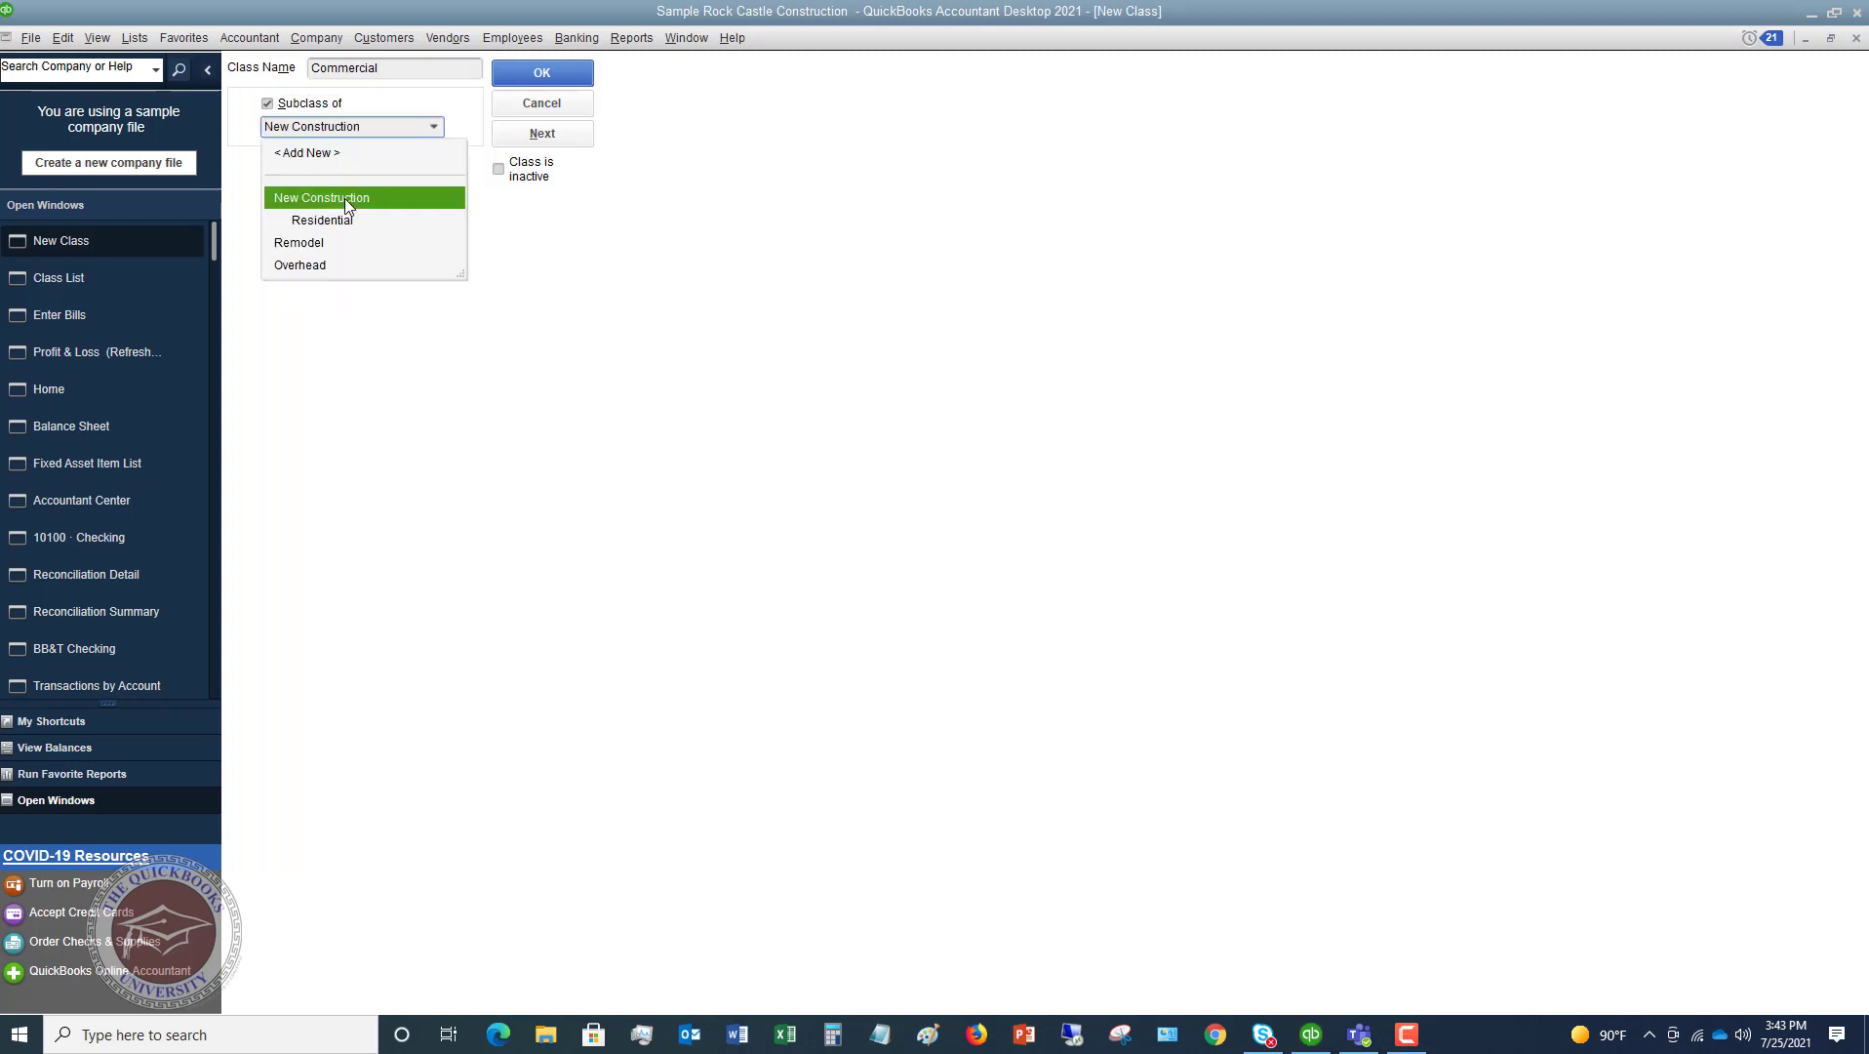
click(541, 72)
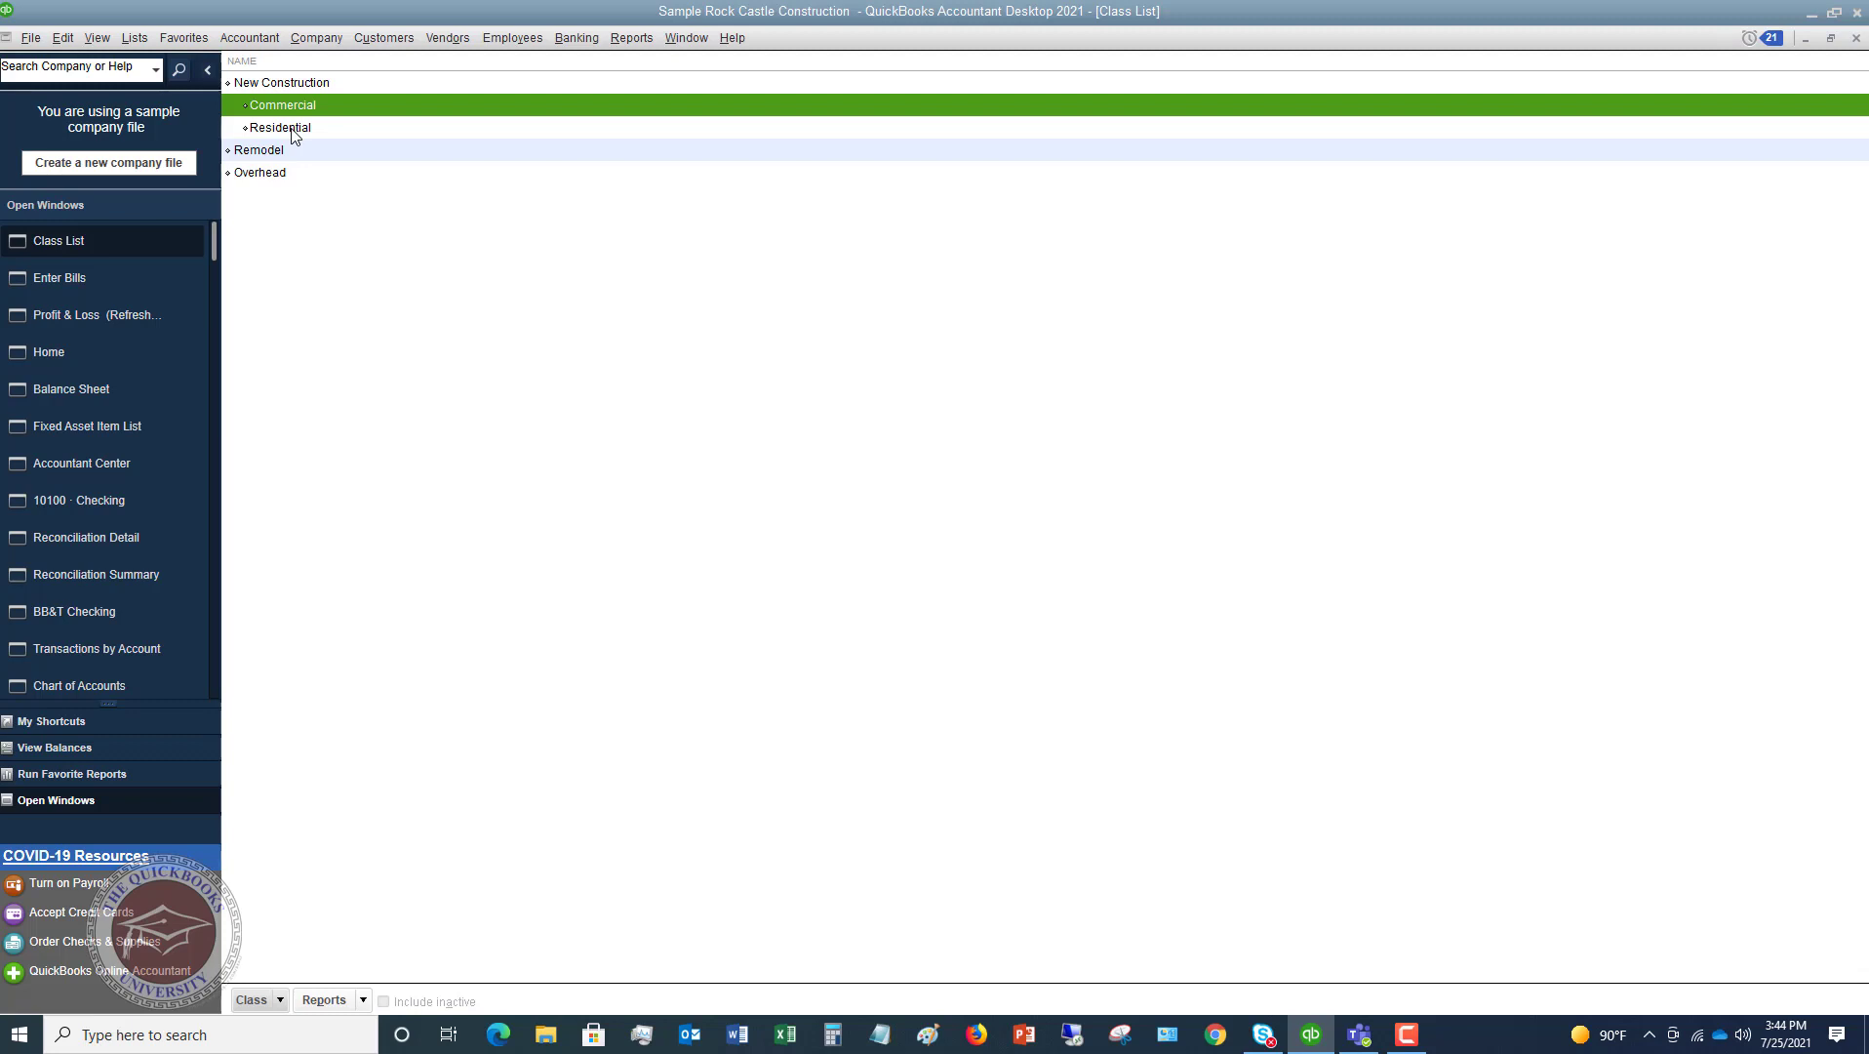
Step: Dismiss the Residential class menu and return to the blank Enter Bills form
right_click(298, 130)
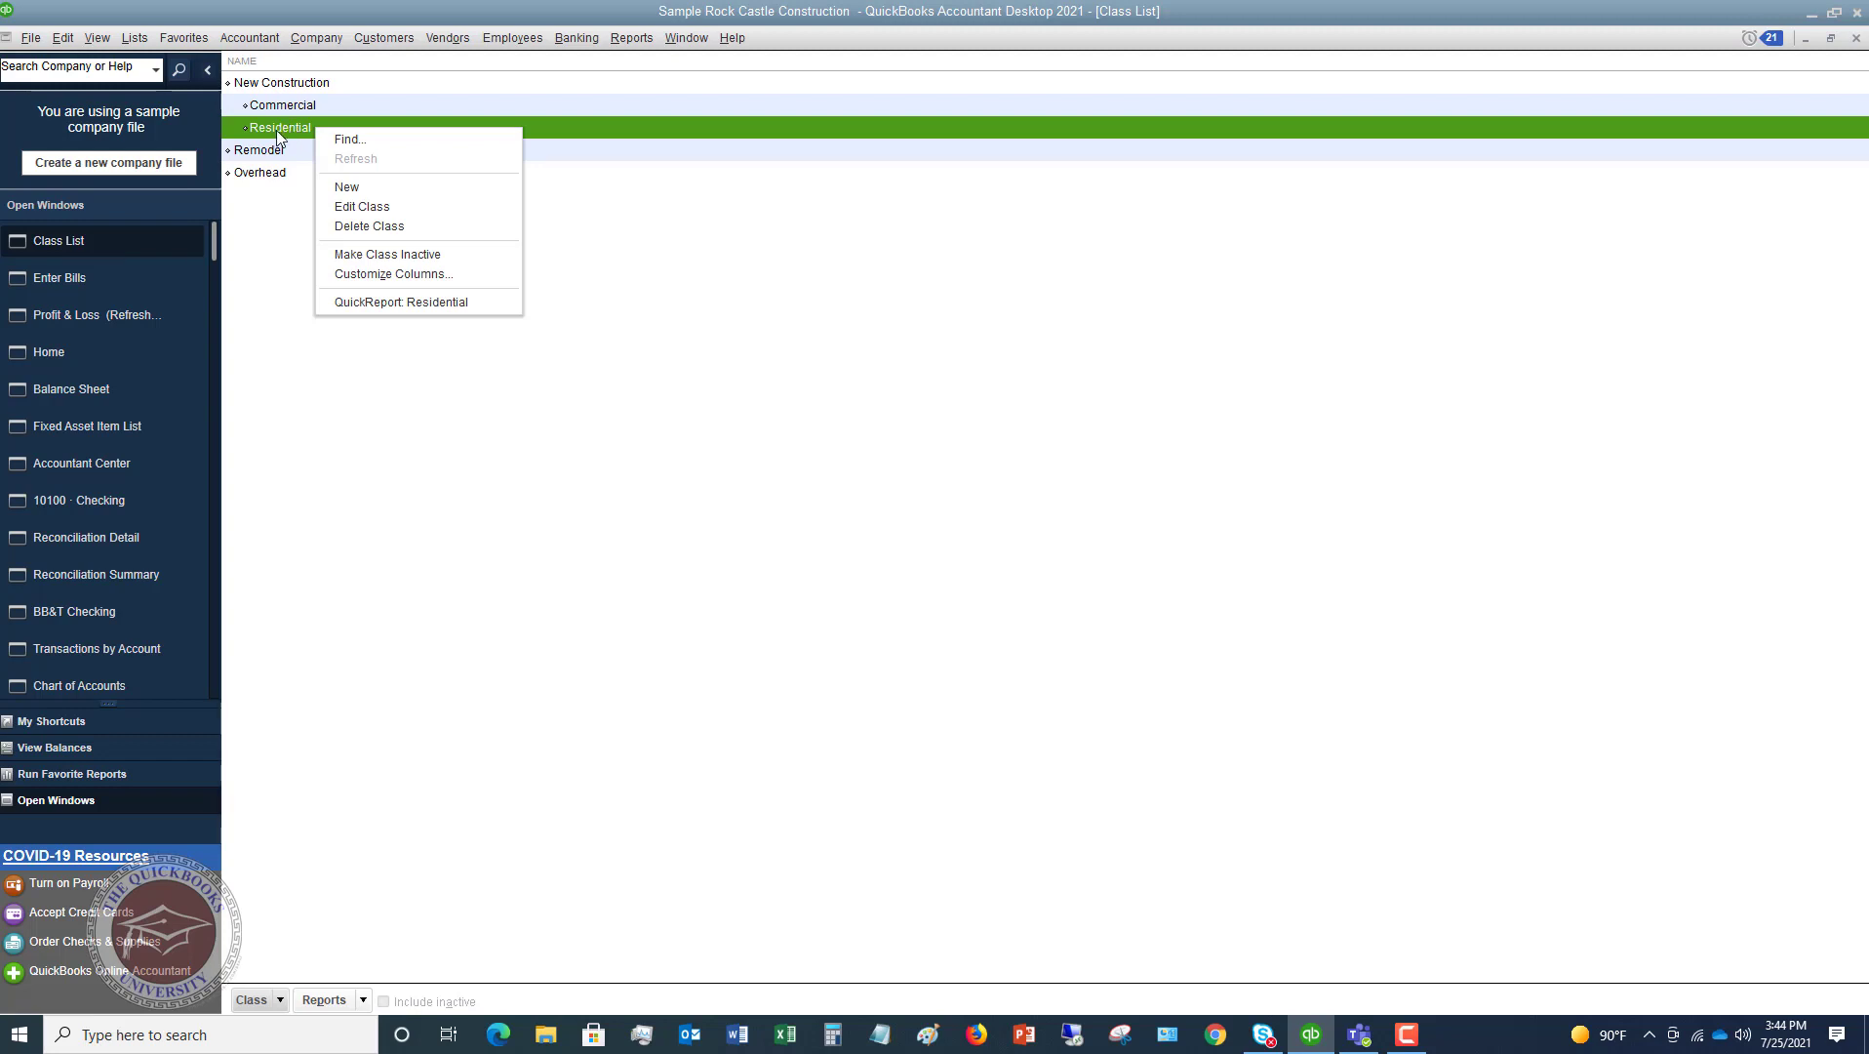
click(280, 224)
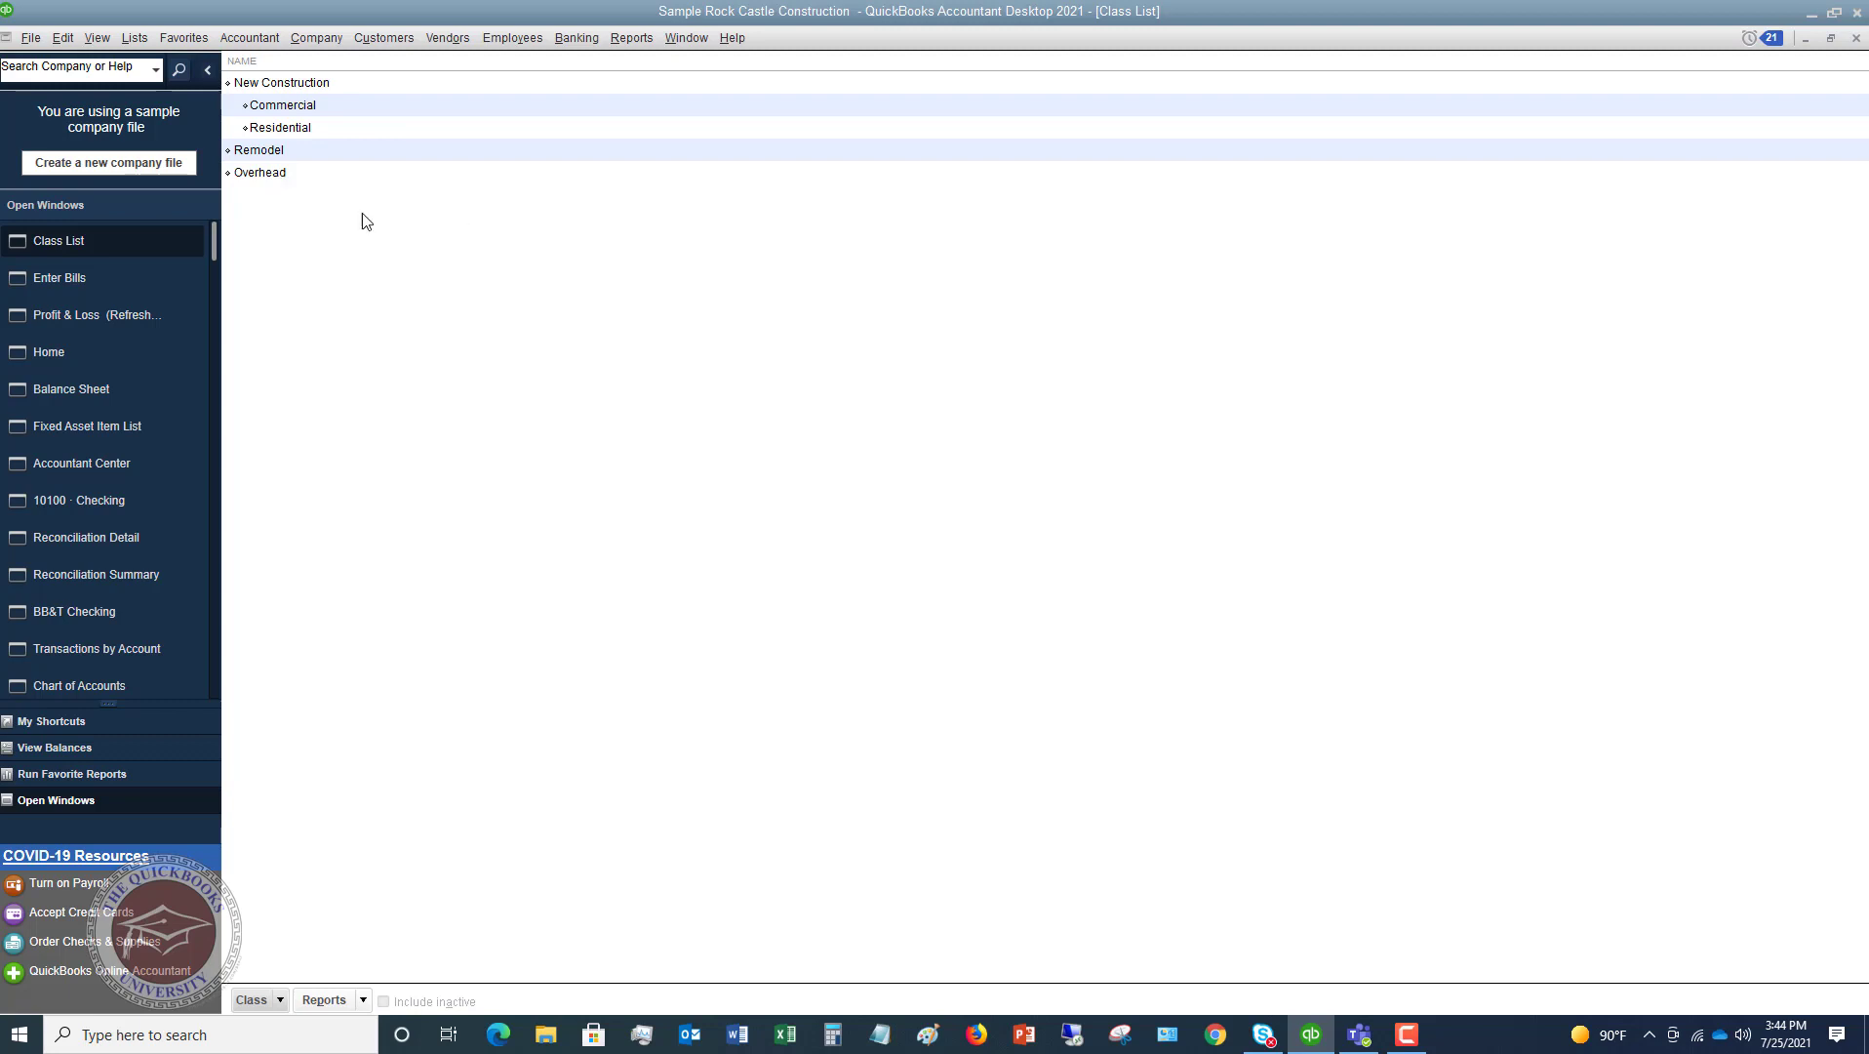
click(83, 279)
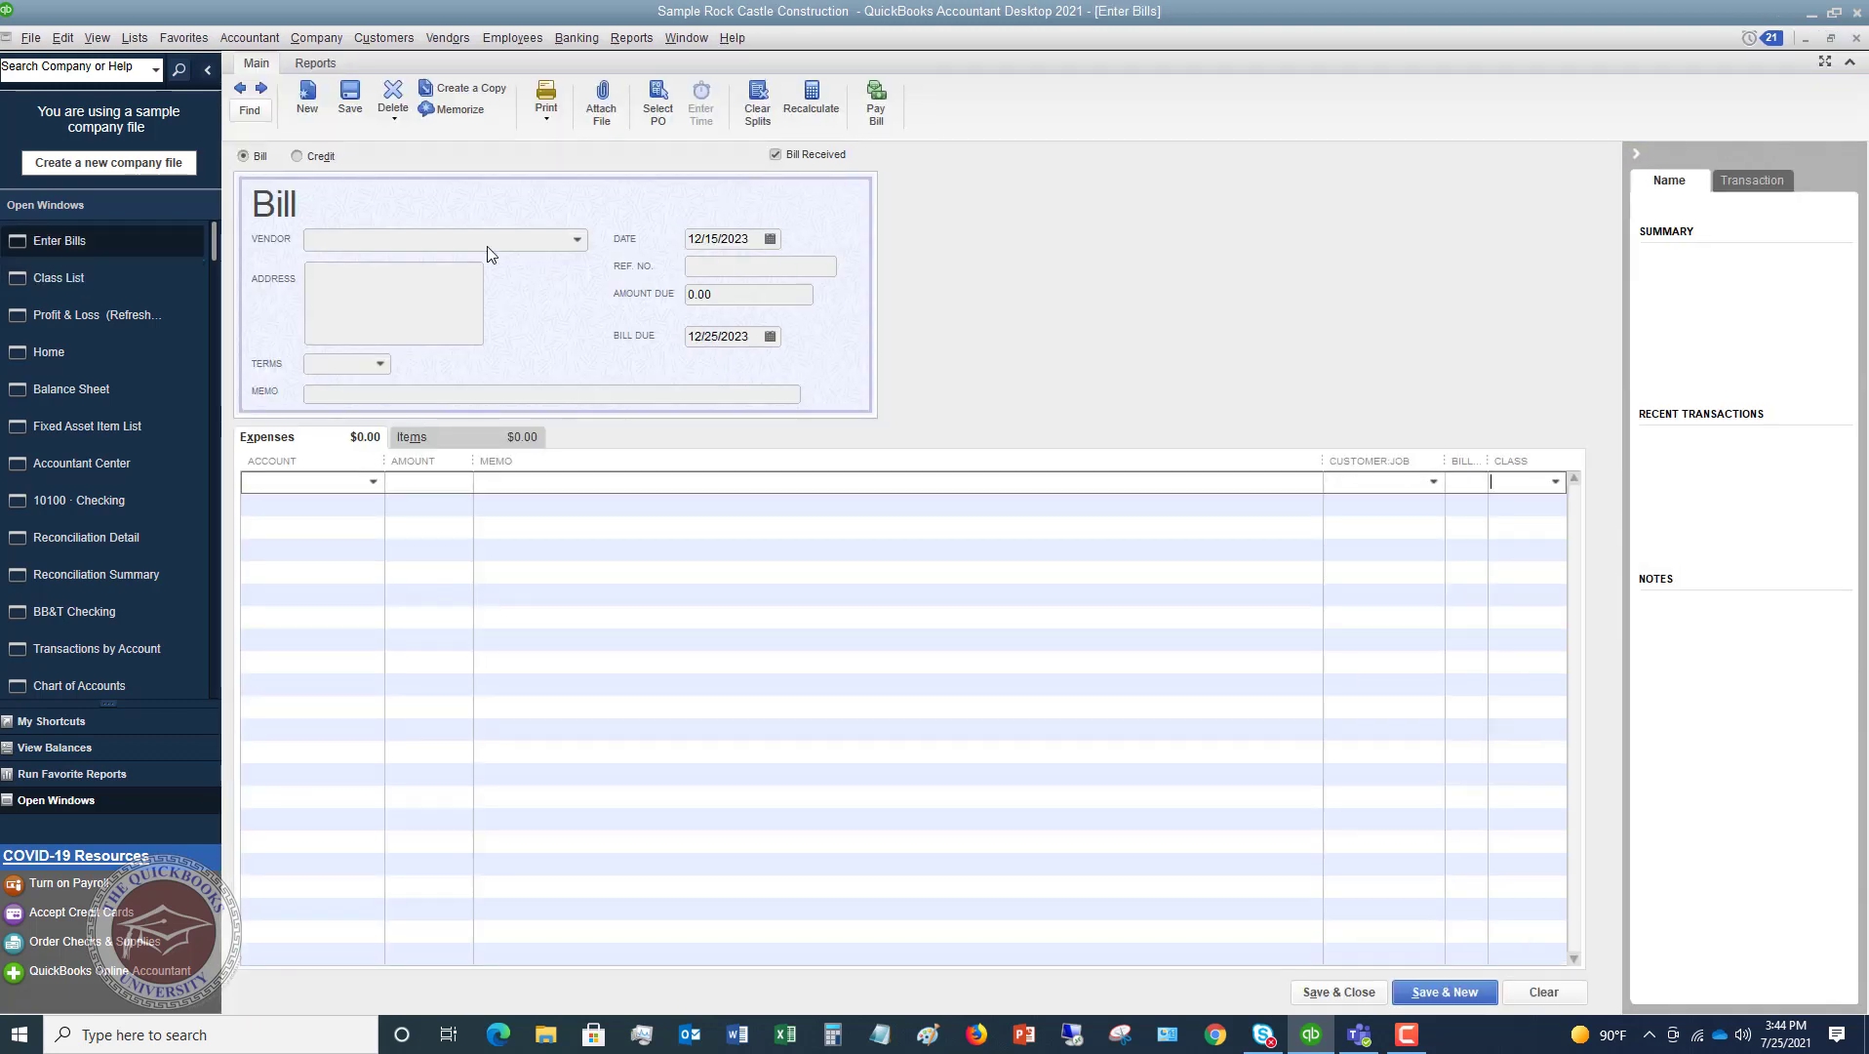
Step: Set the bill's vendor to Bank of Anycity with an amount due of 52.36
click(576, 239)
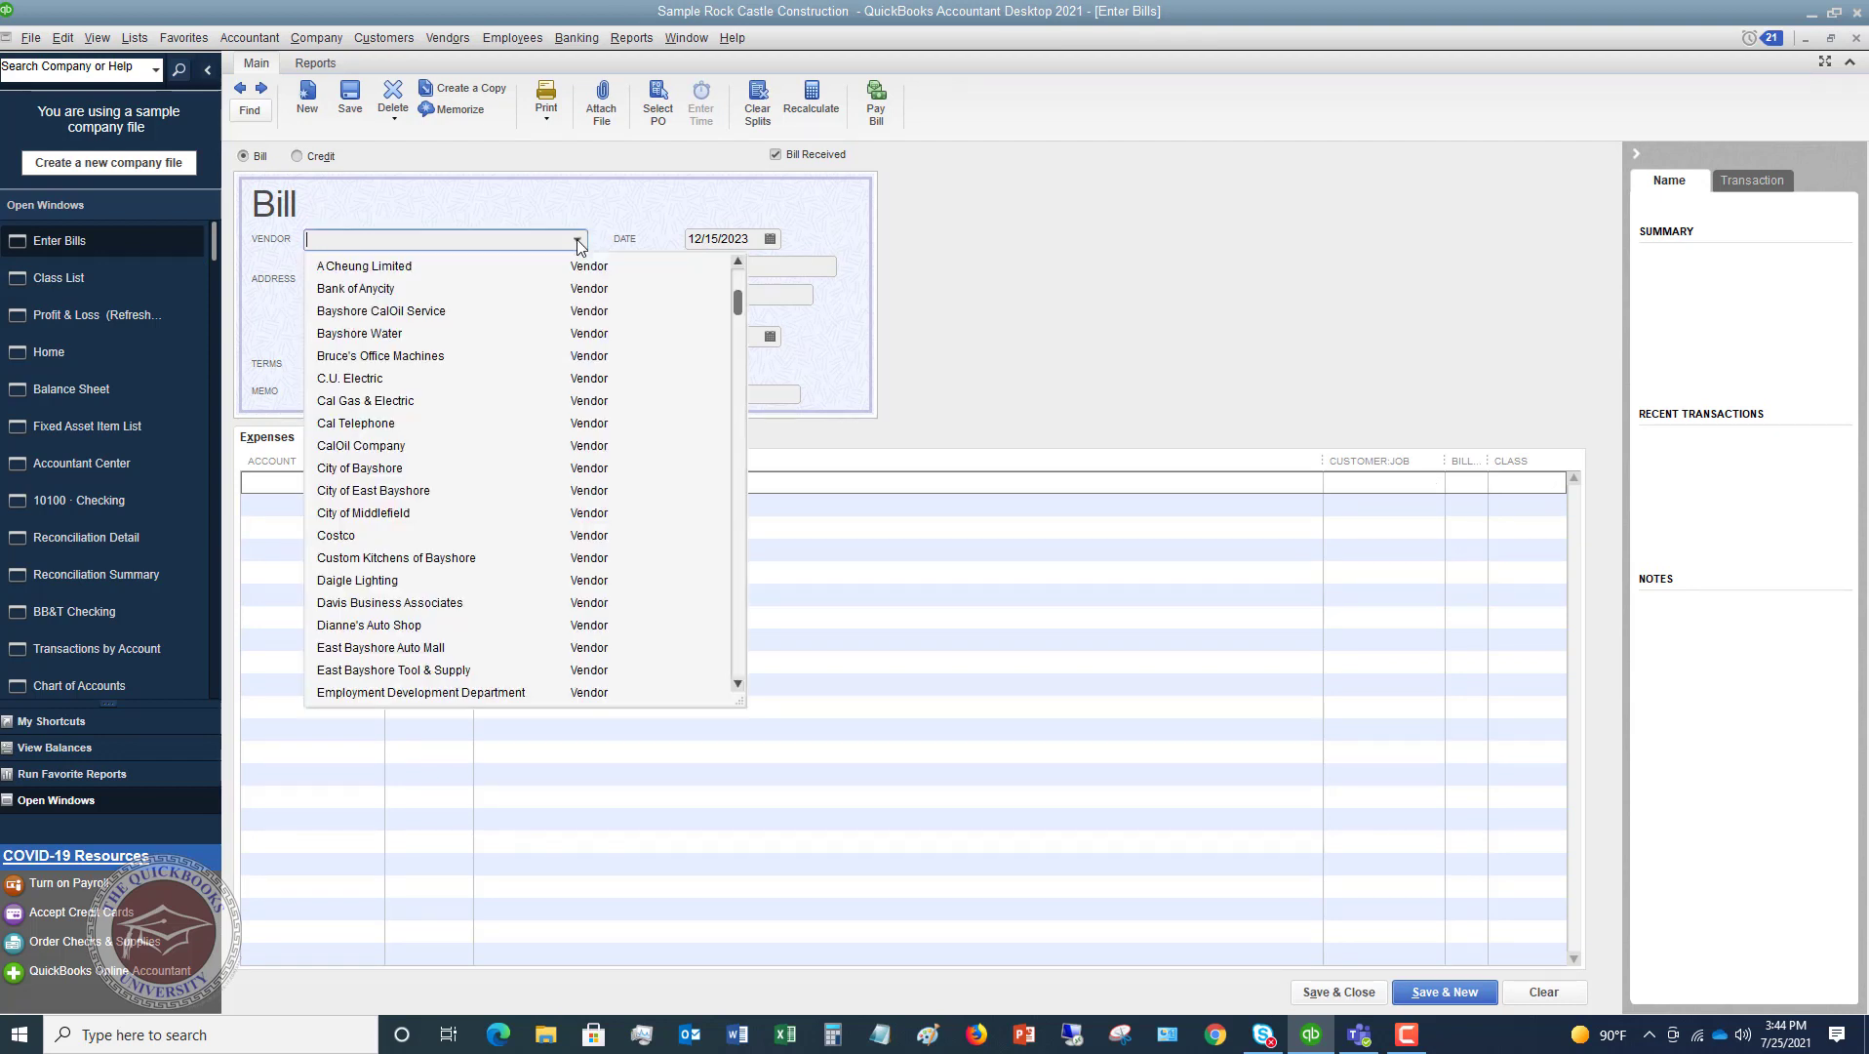
click(378, 293)
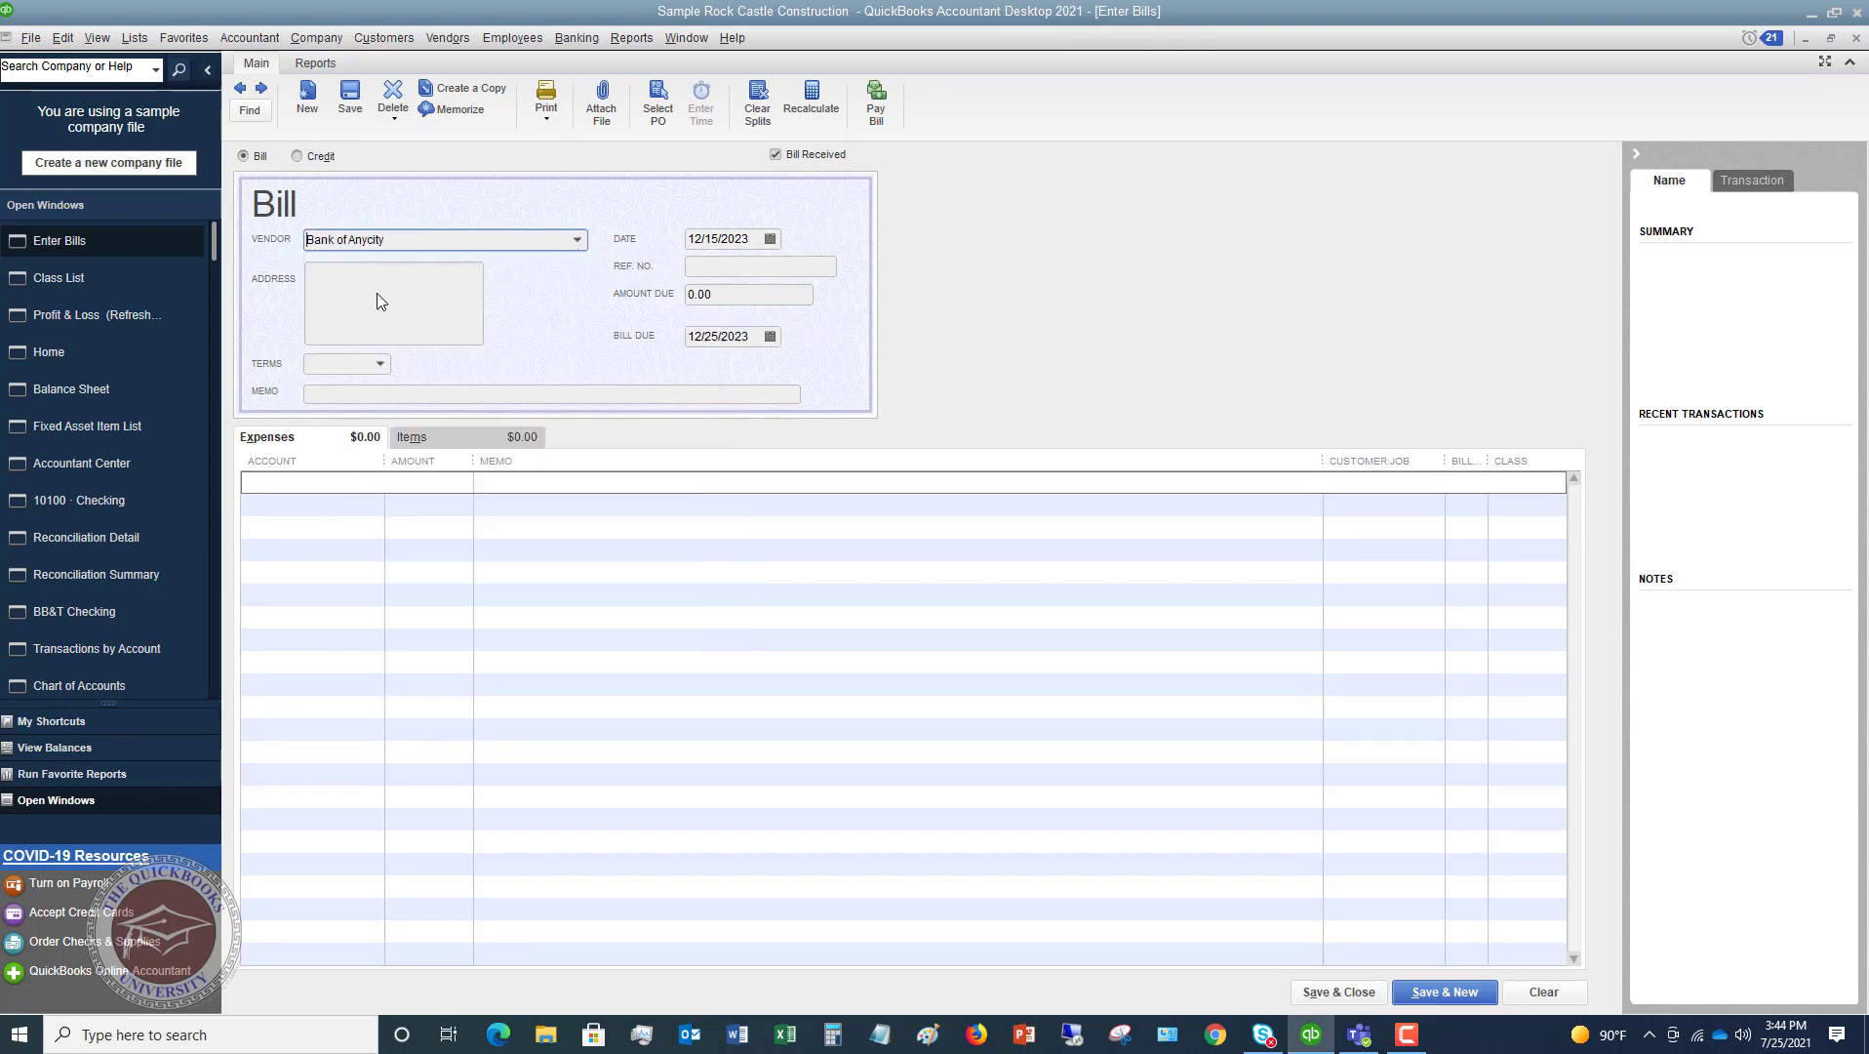
click(775, 267)
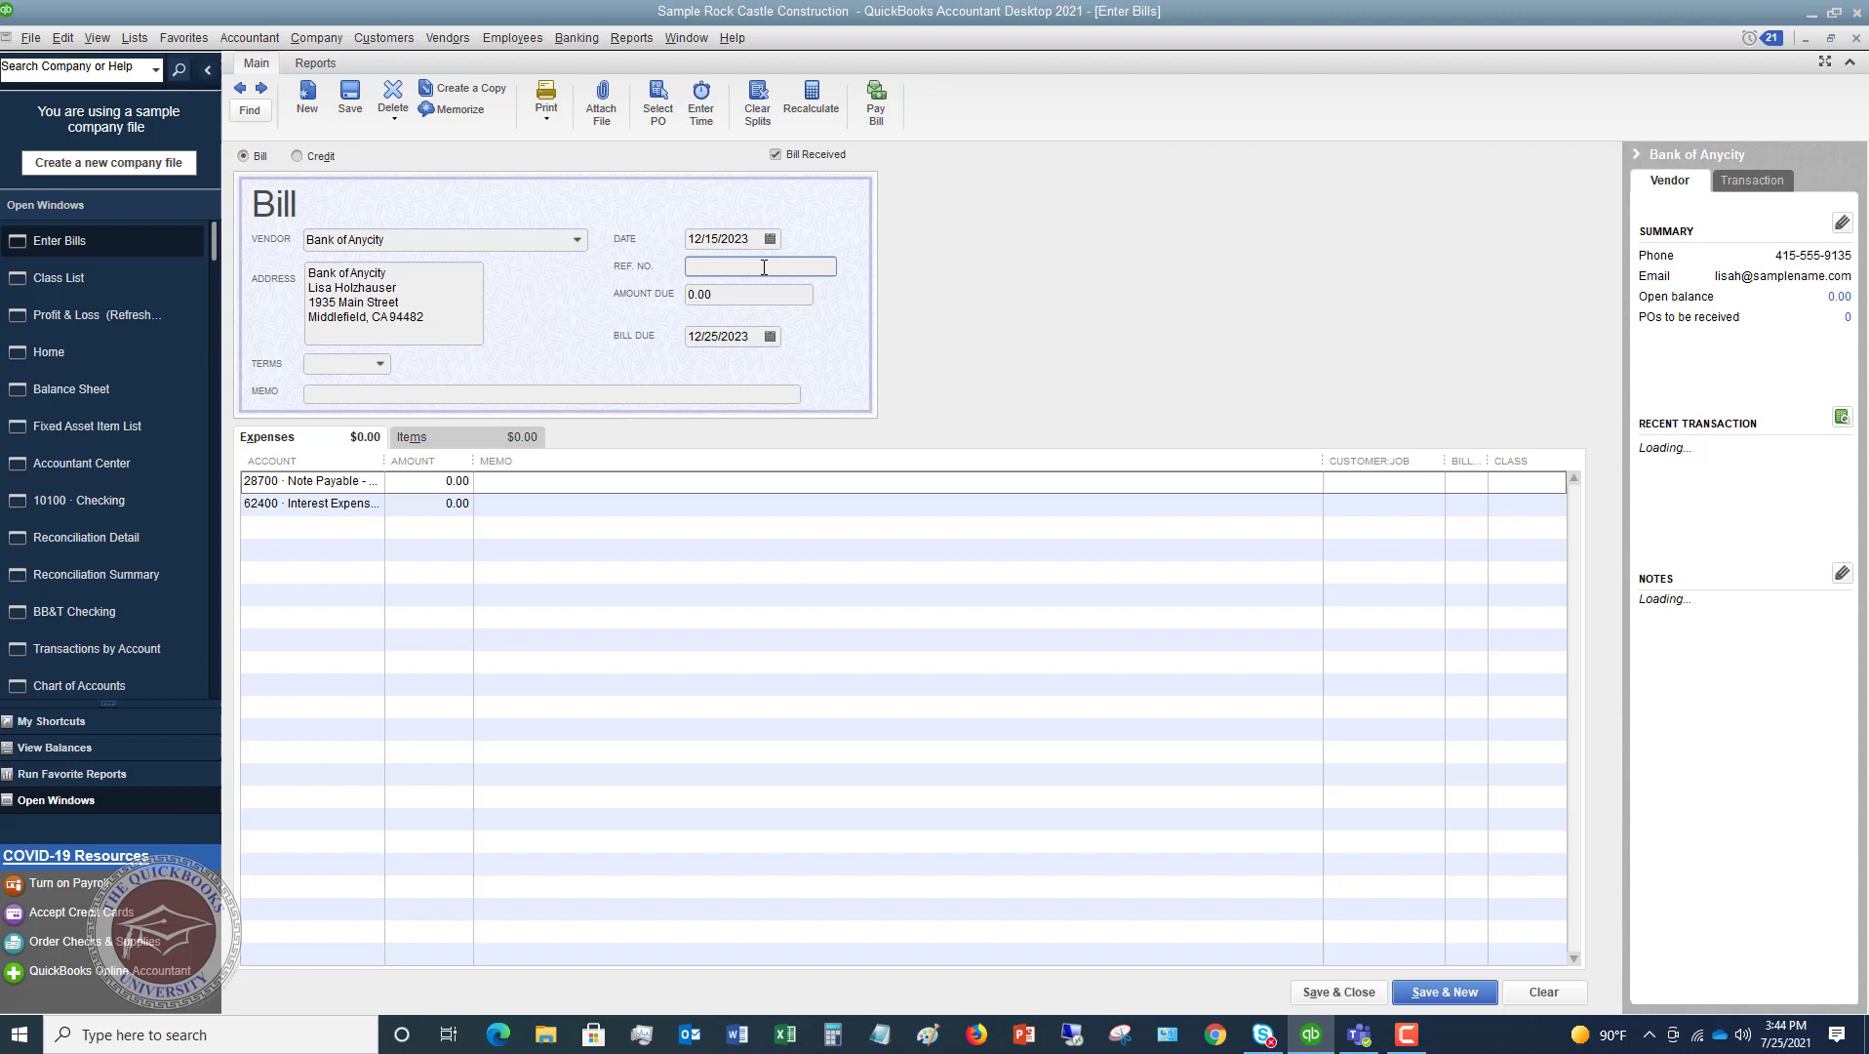
key(Tab)
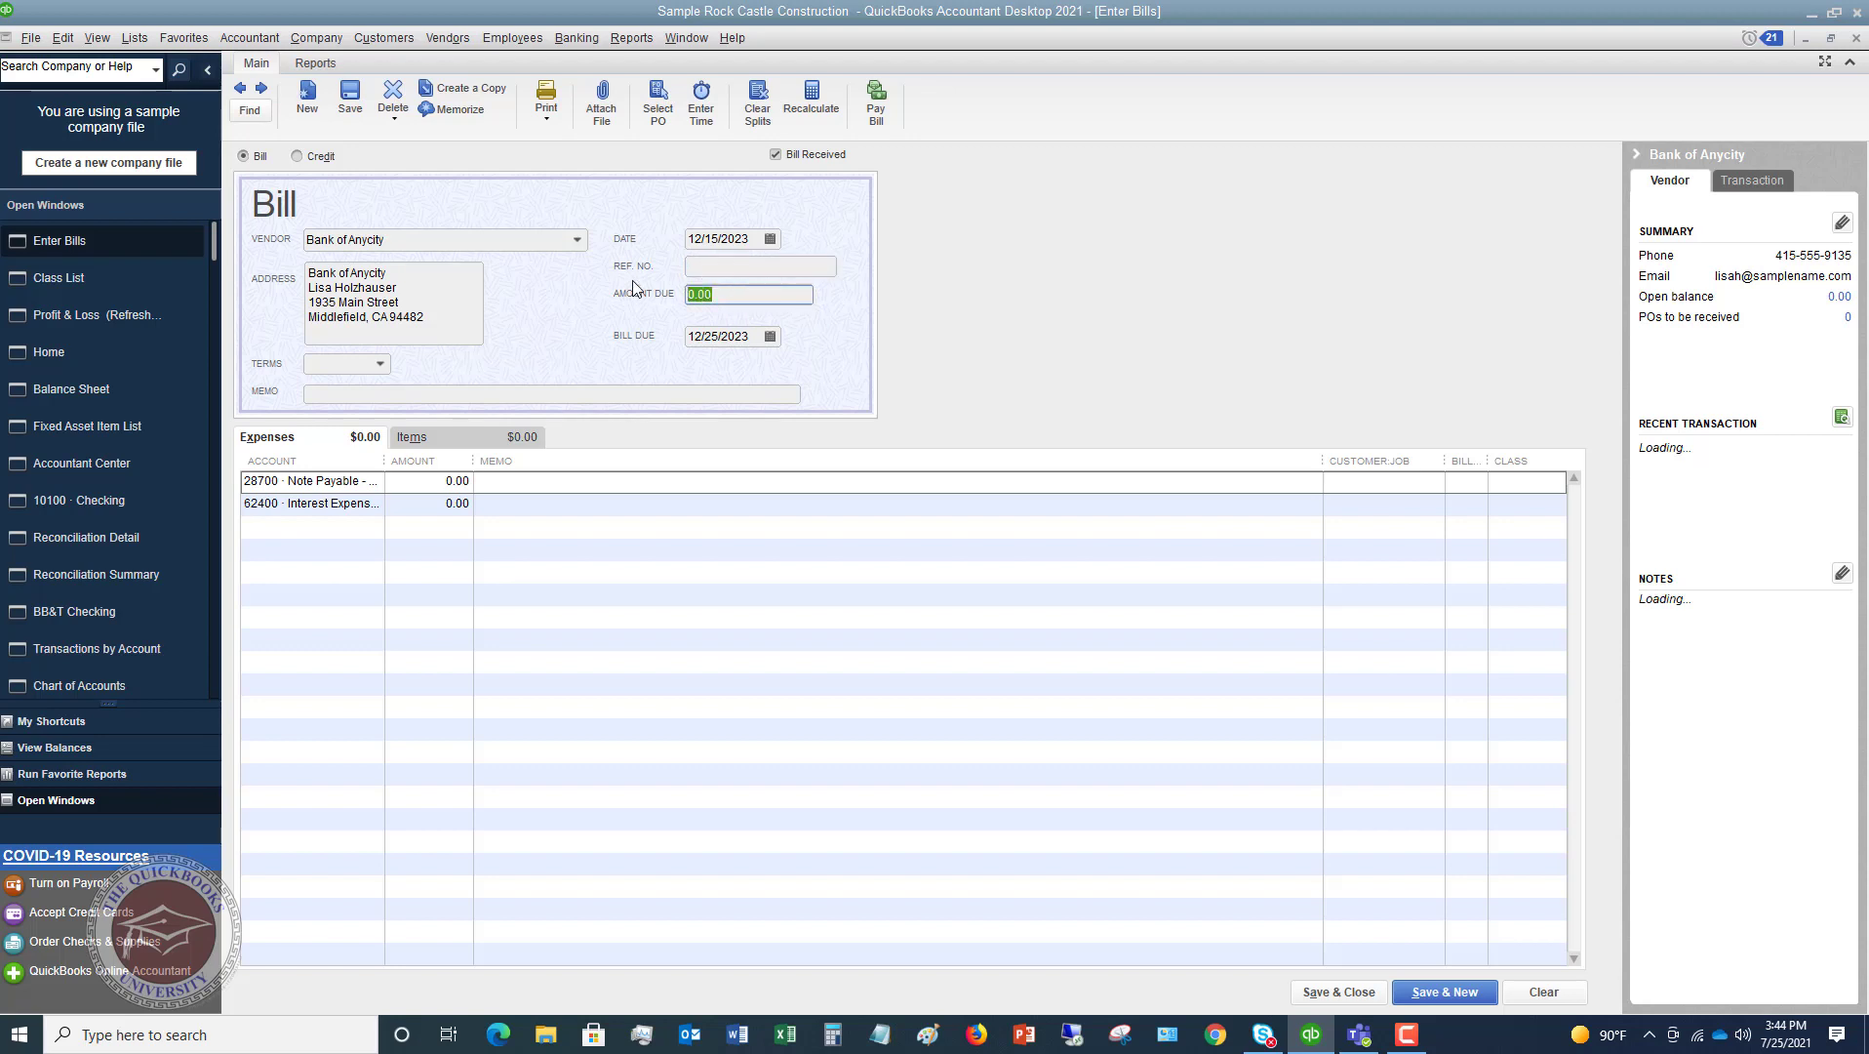
text(52.36)
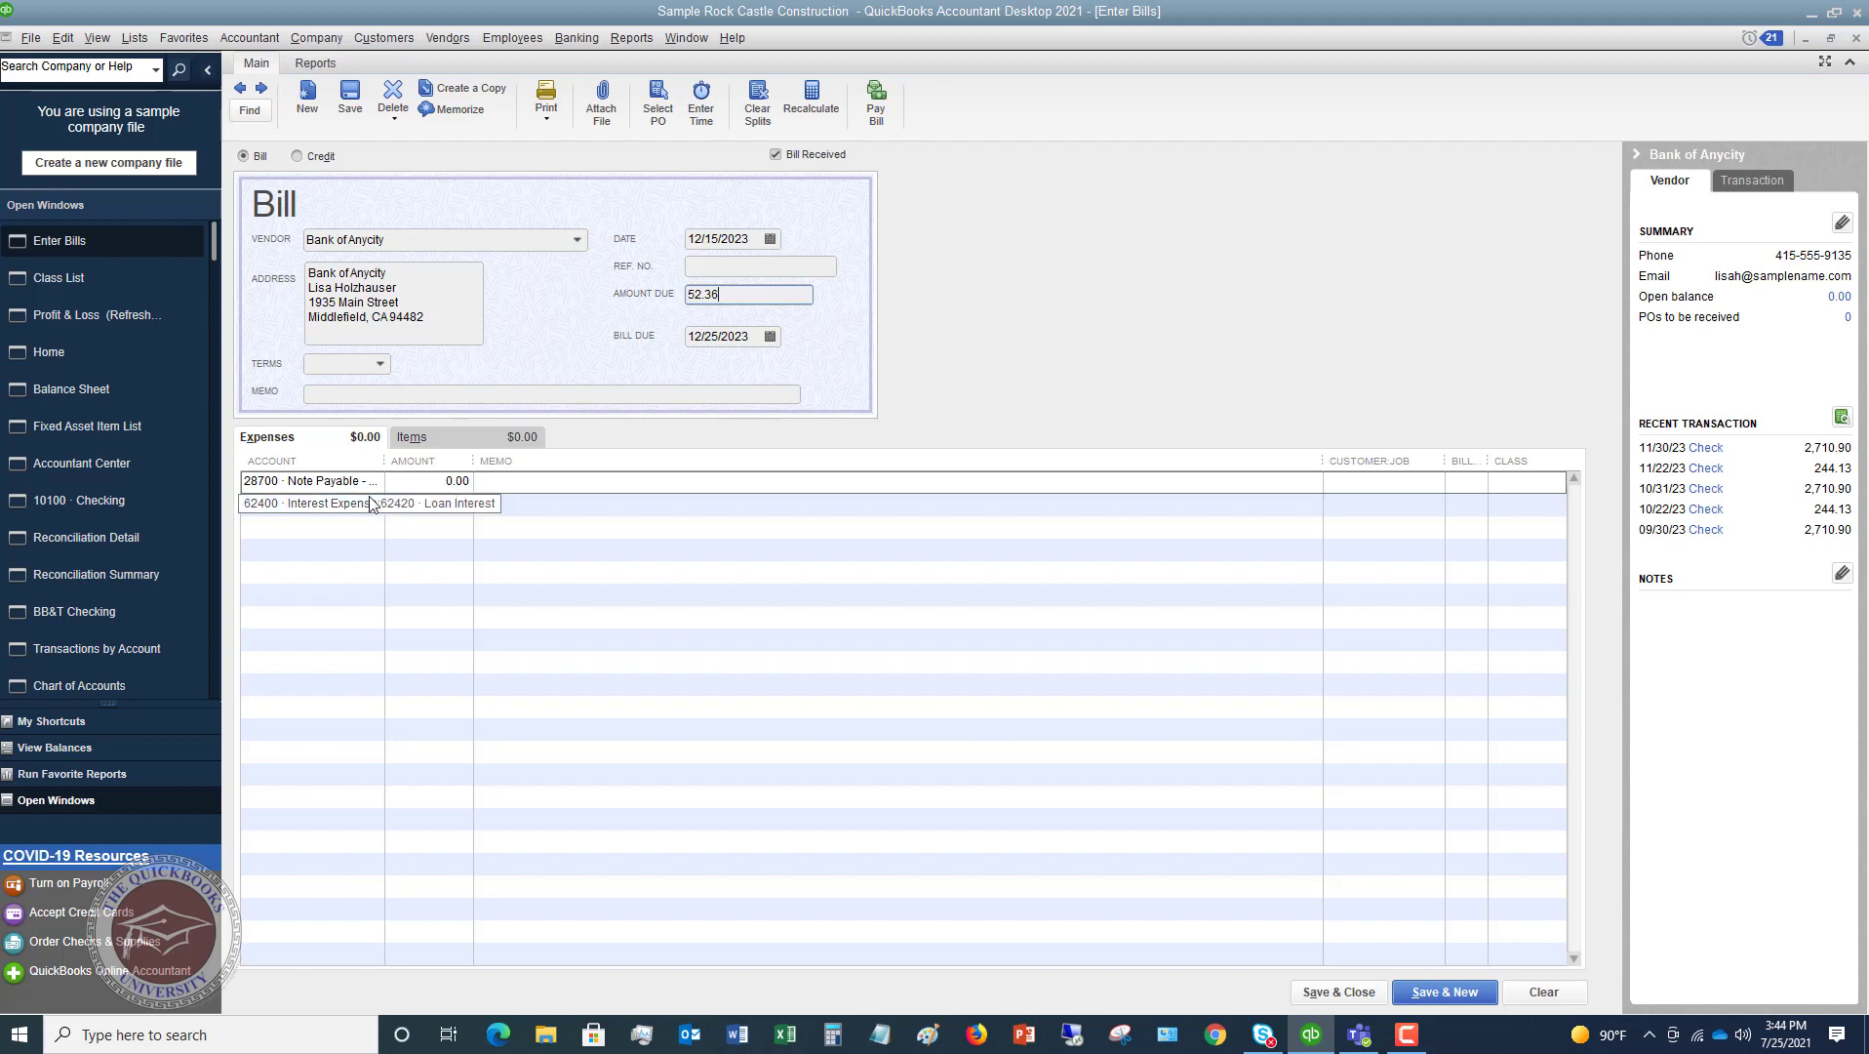
Step: Enter 52.36 on the 62400 Interest Expense line and class it New Construction
click(405, 511)
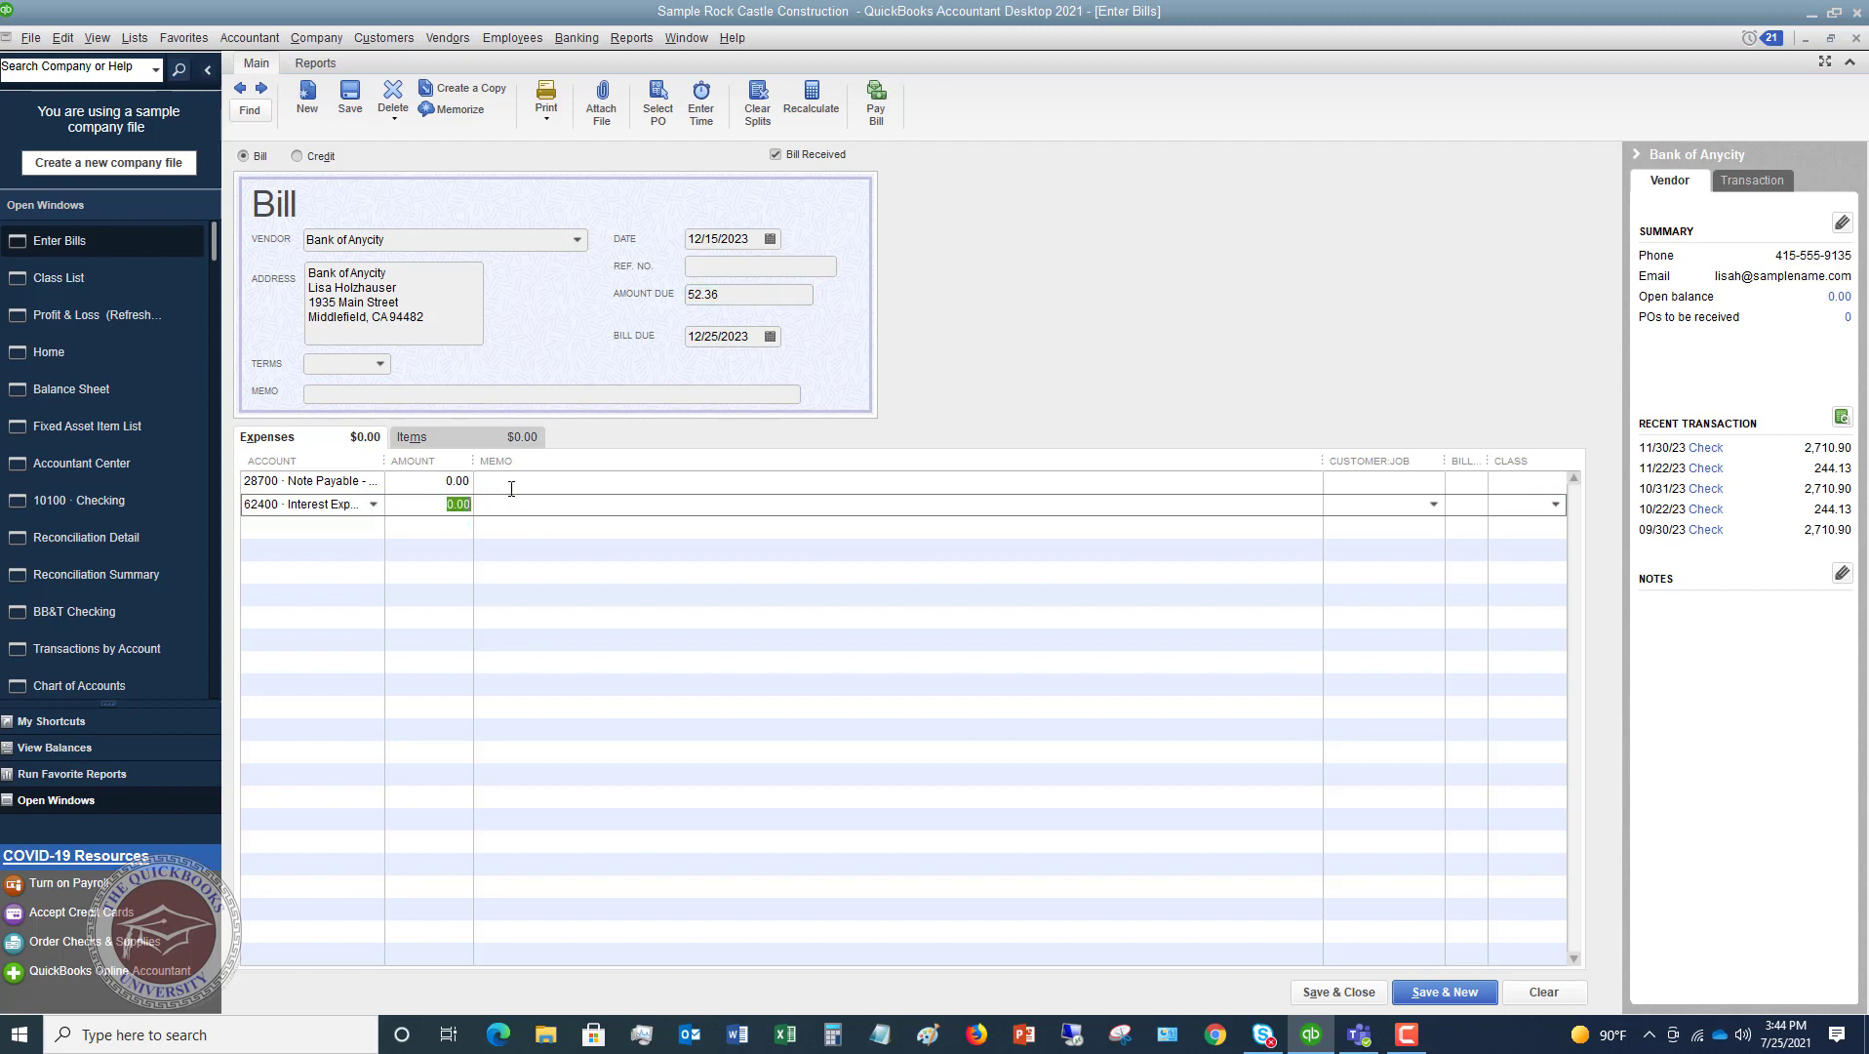
text(52.36)
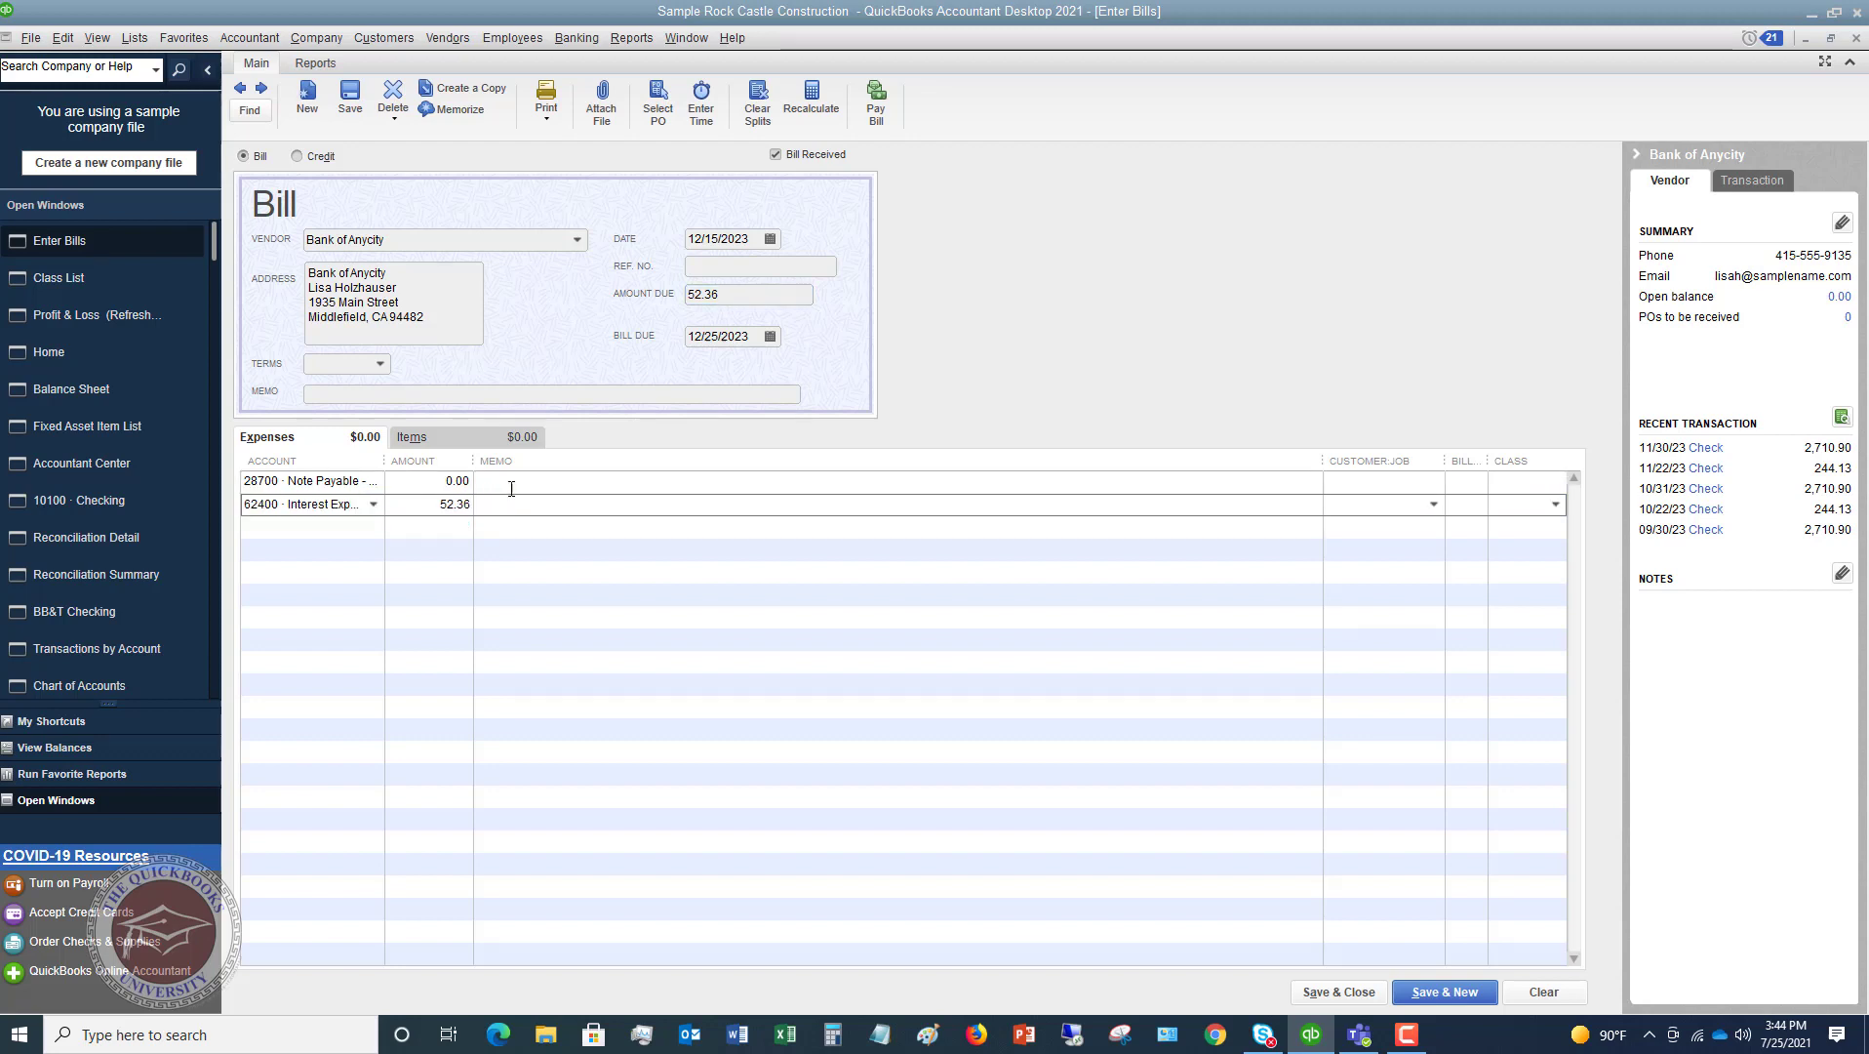
click(1556, 504)
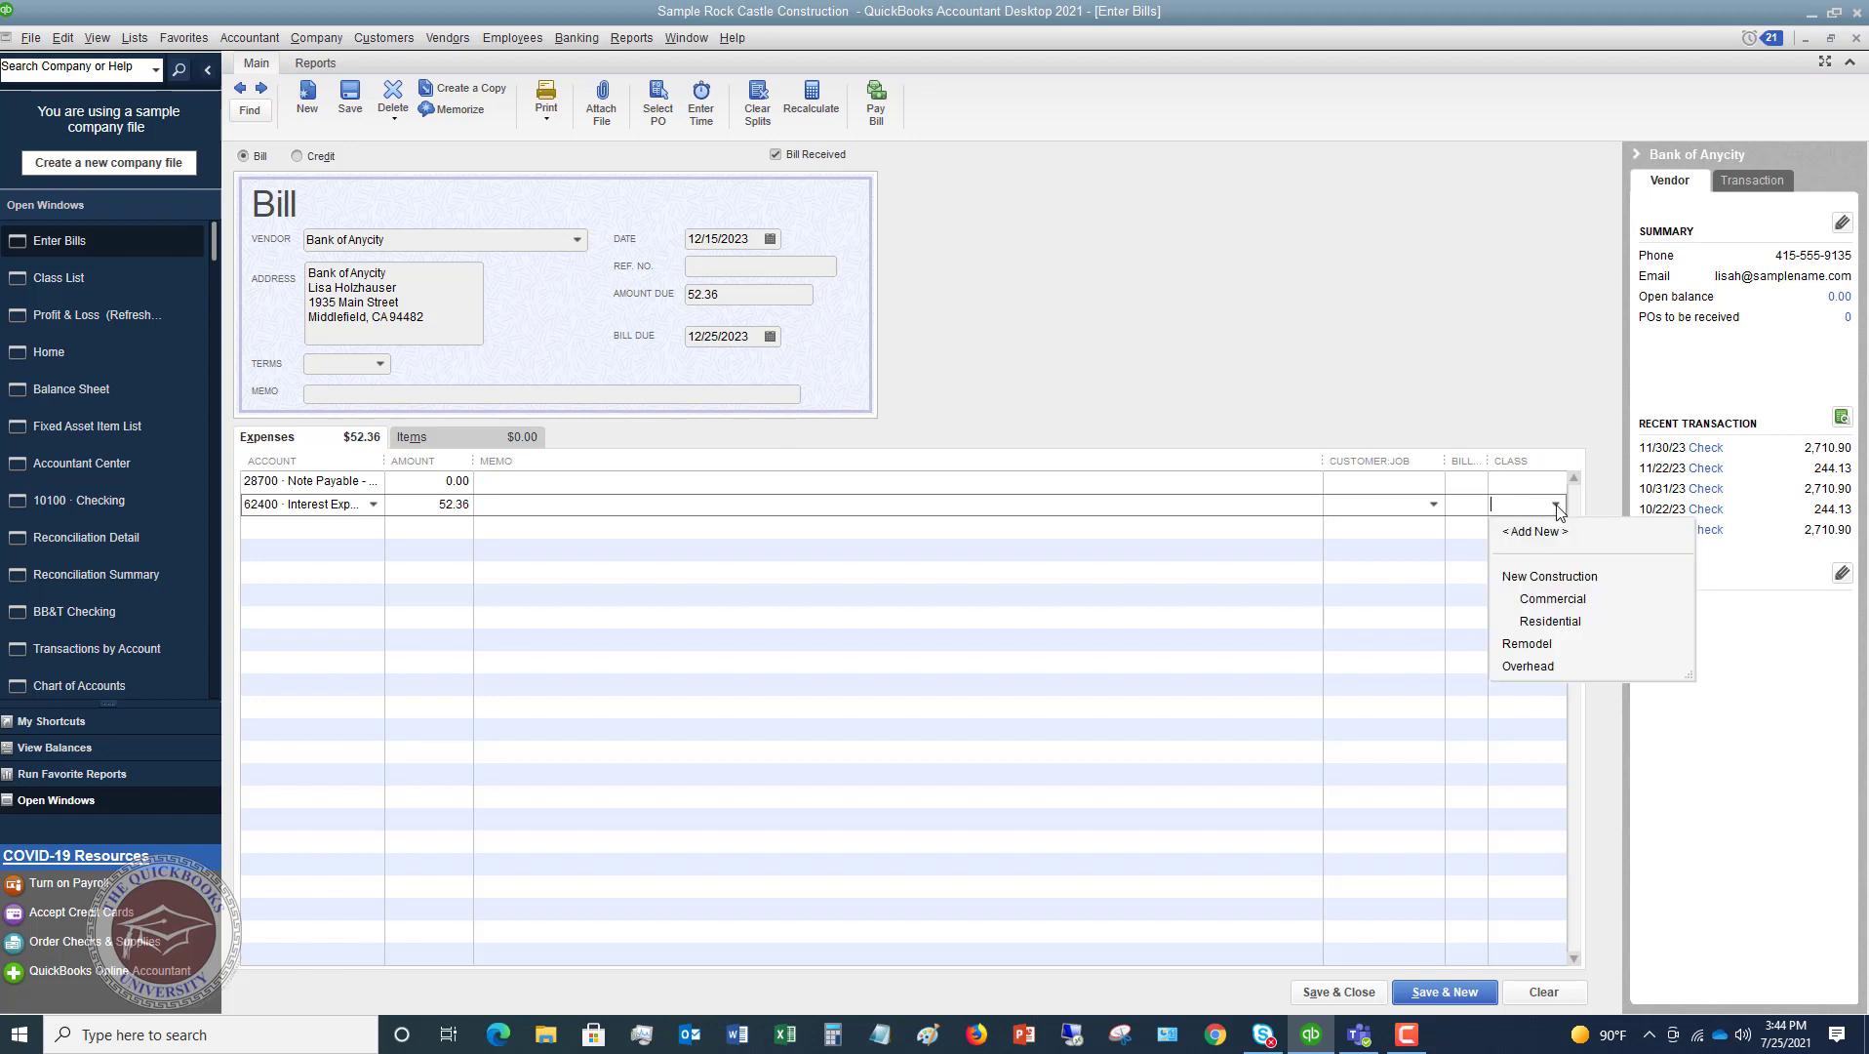
click(1551, 605)
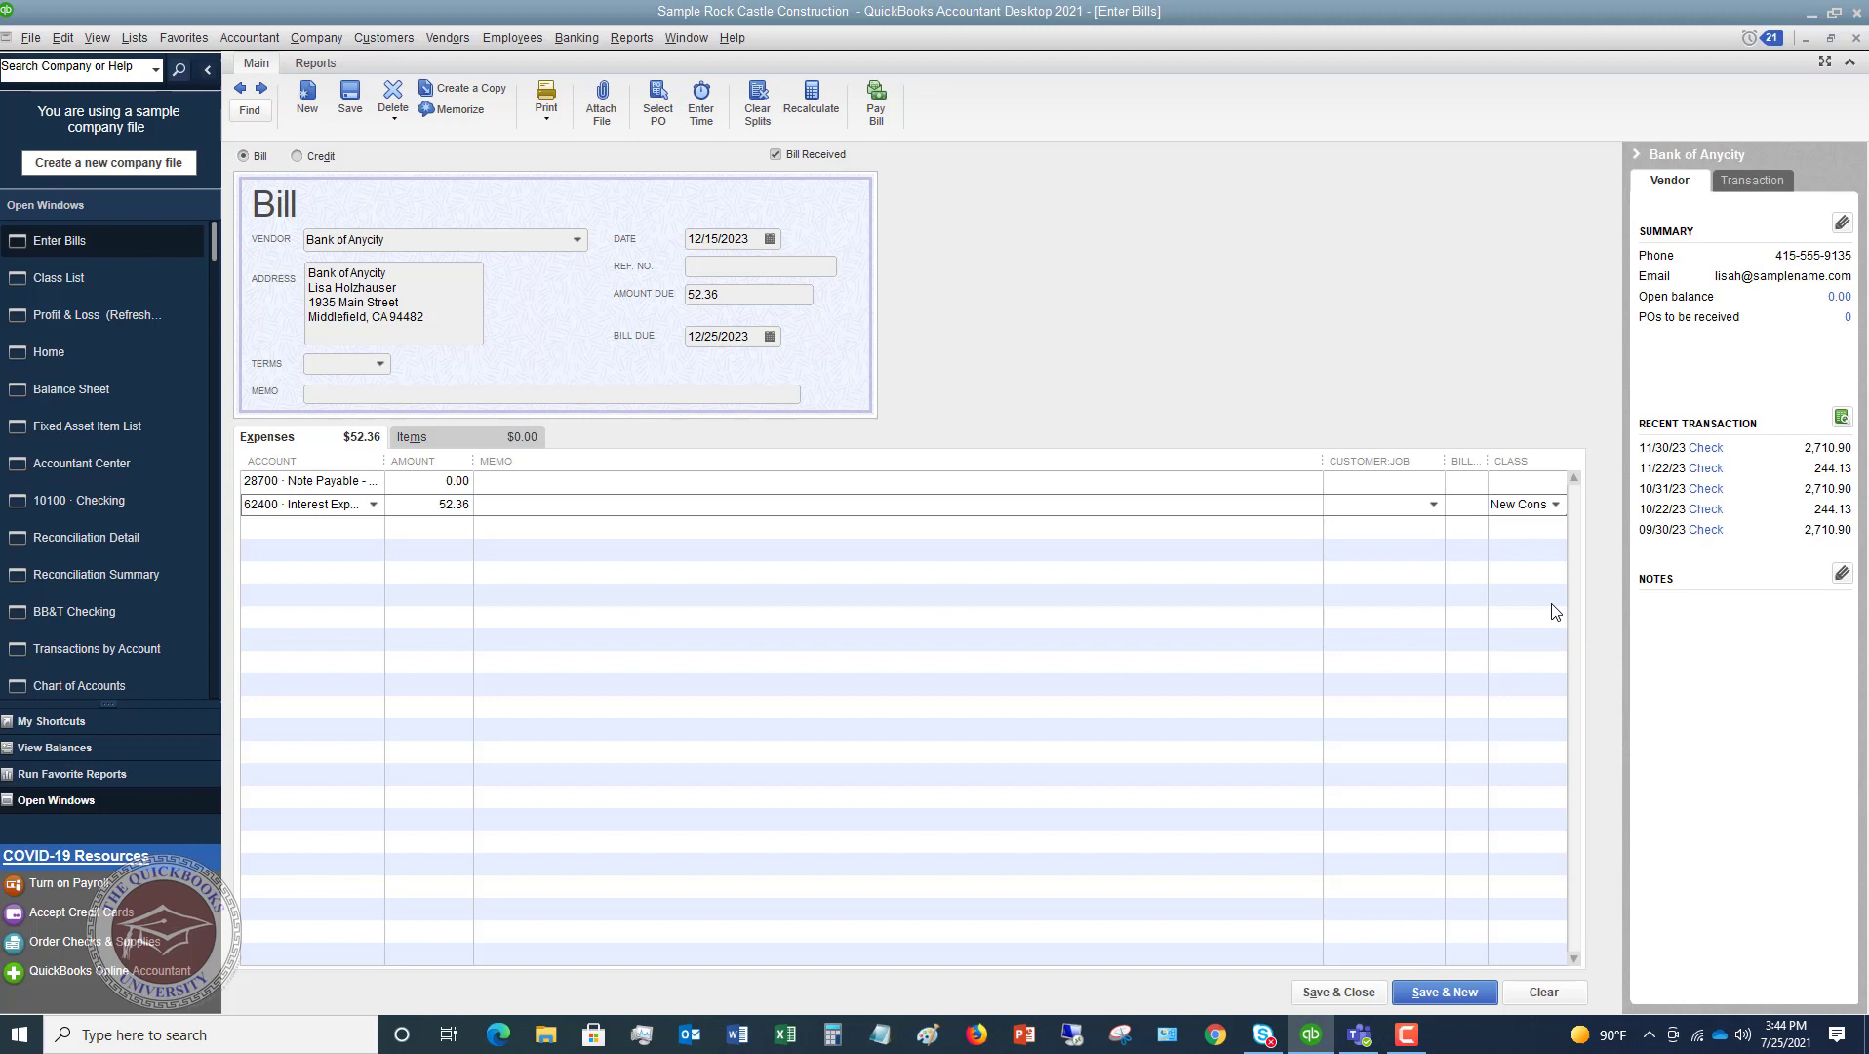
Step: Class the note payable line New Construction too, then save and close the bill
click(1351, 991)
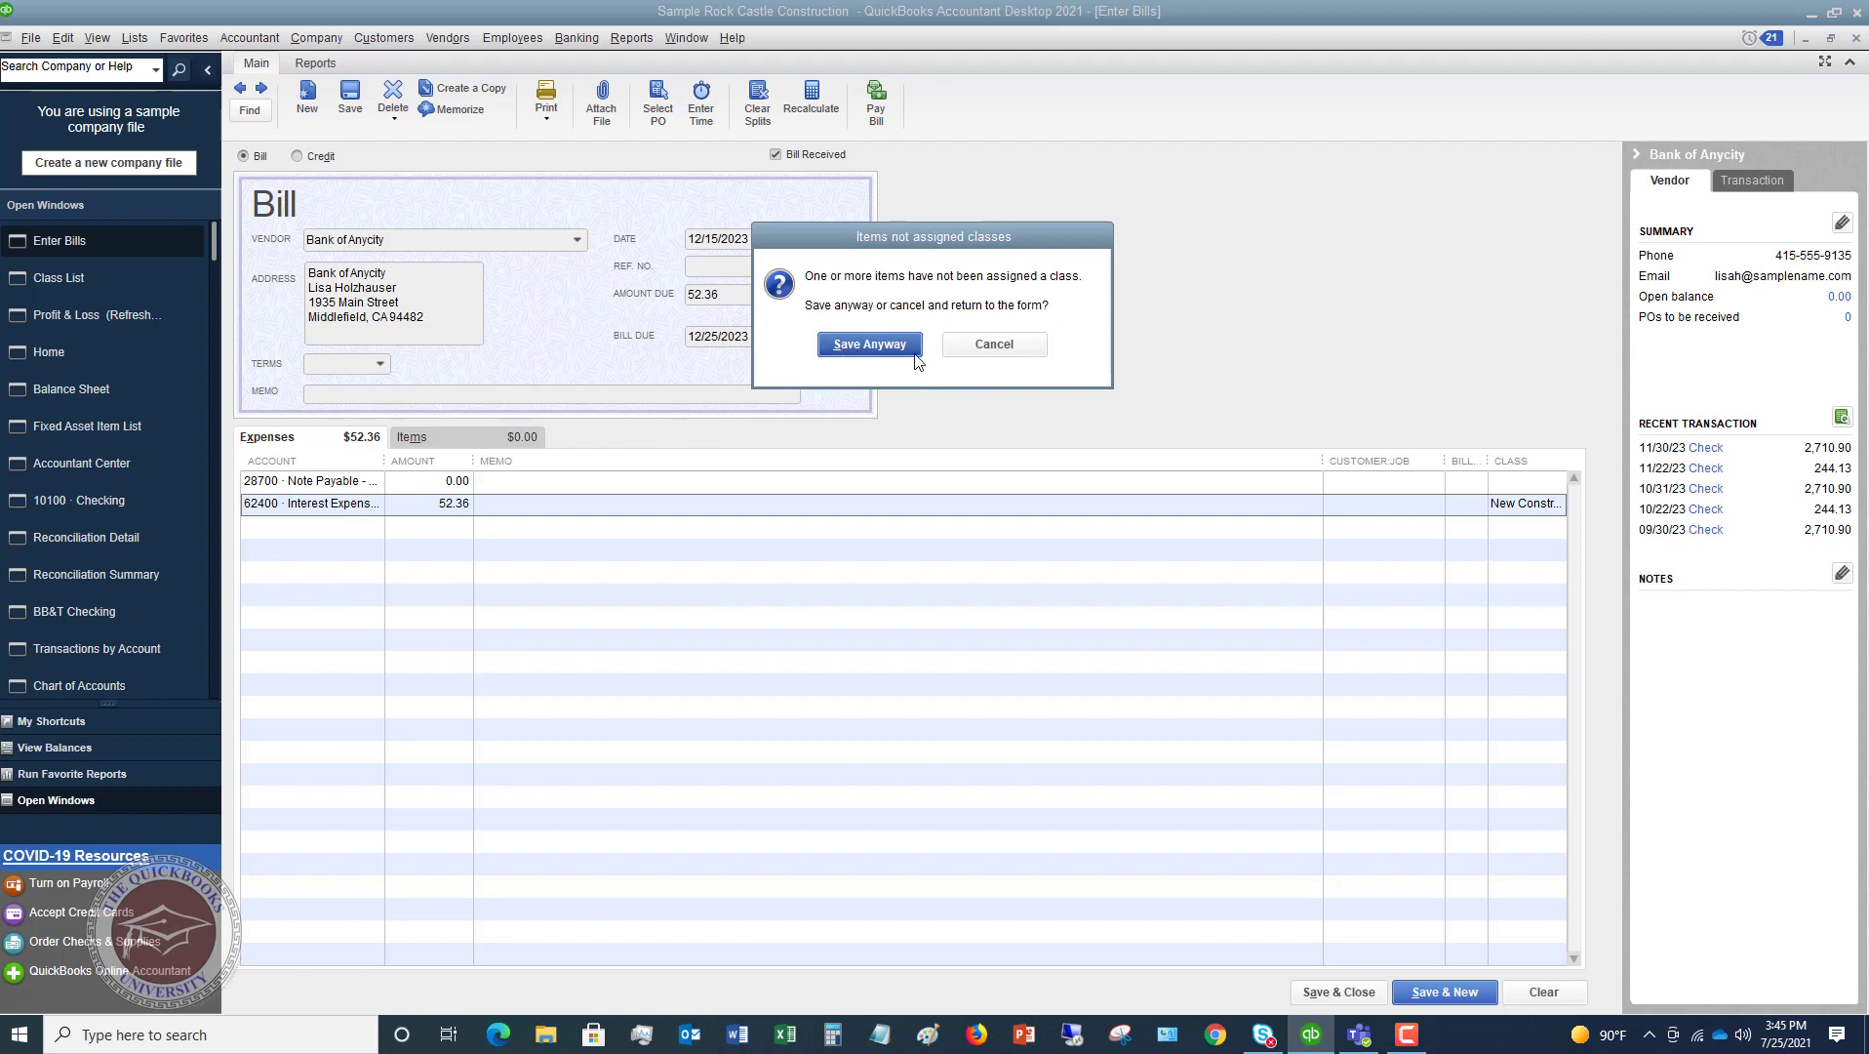
click(995, 348)
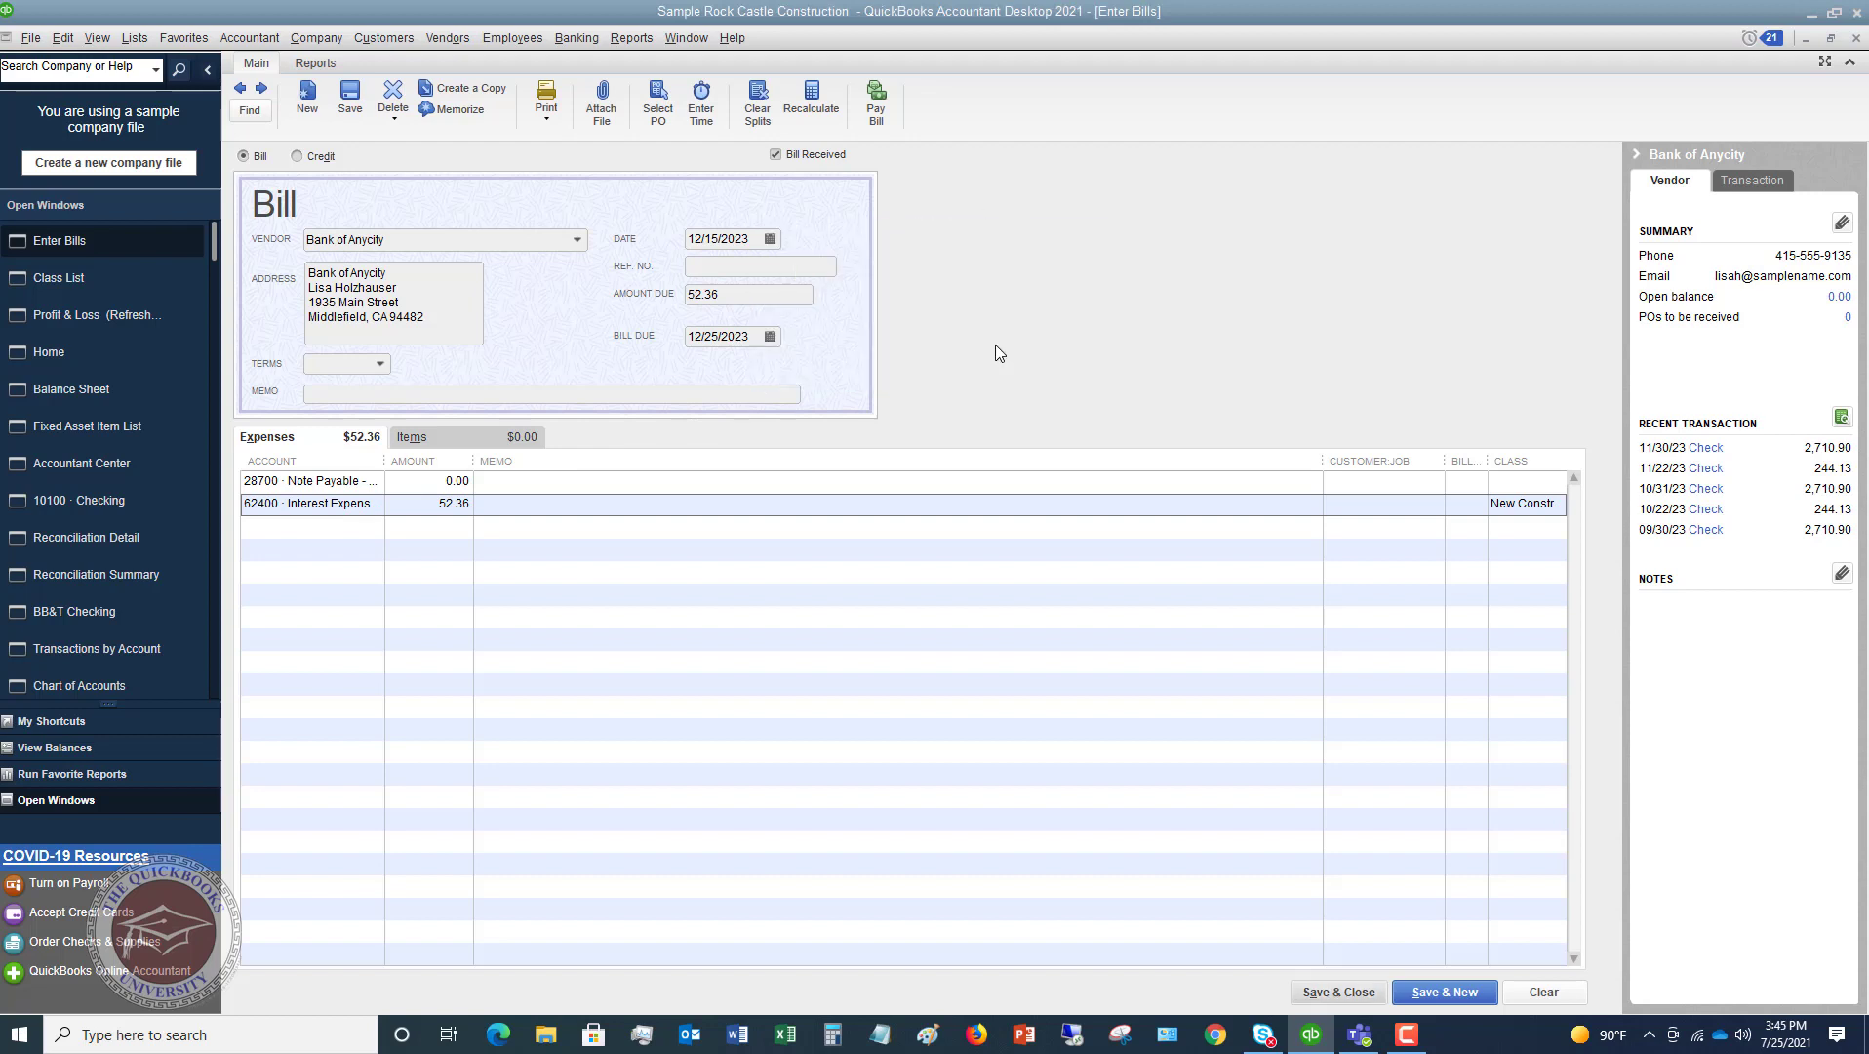
click(1531, 479)
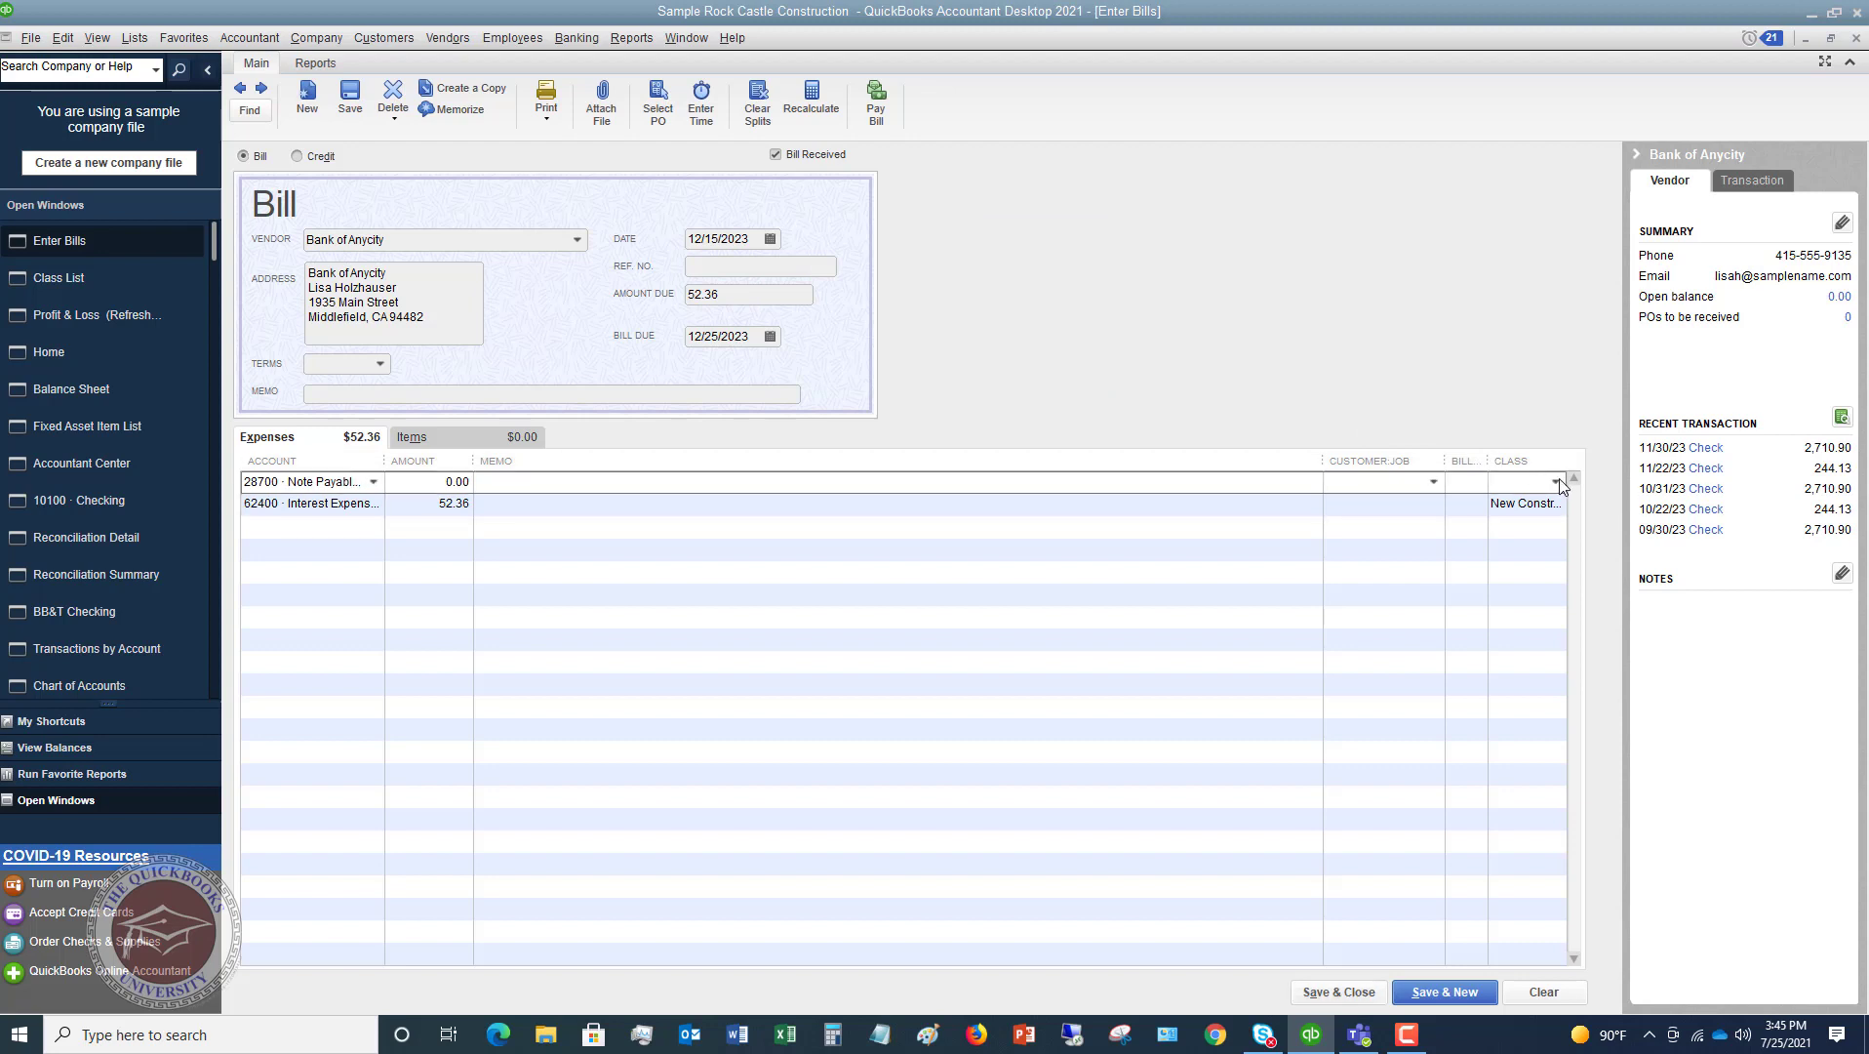
click(1557, 482)
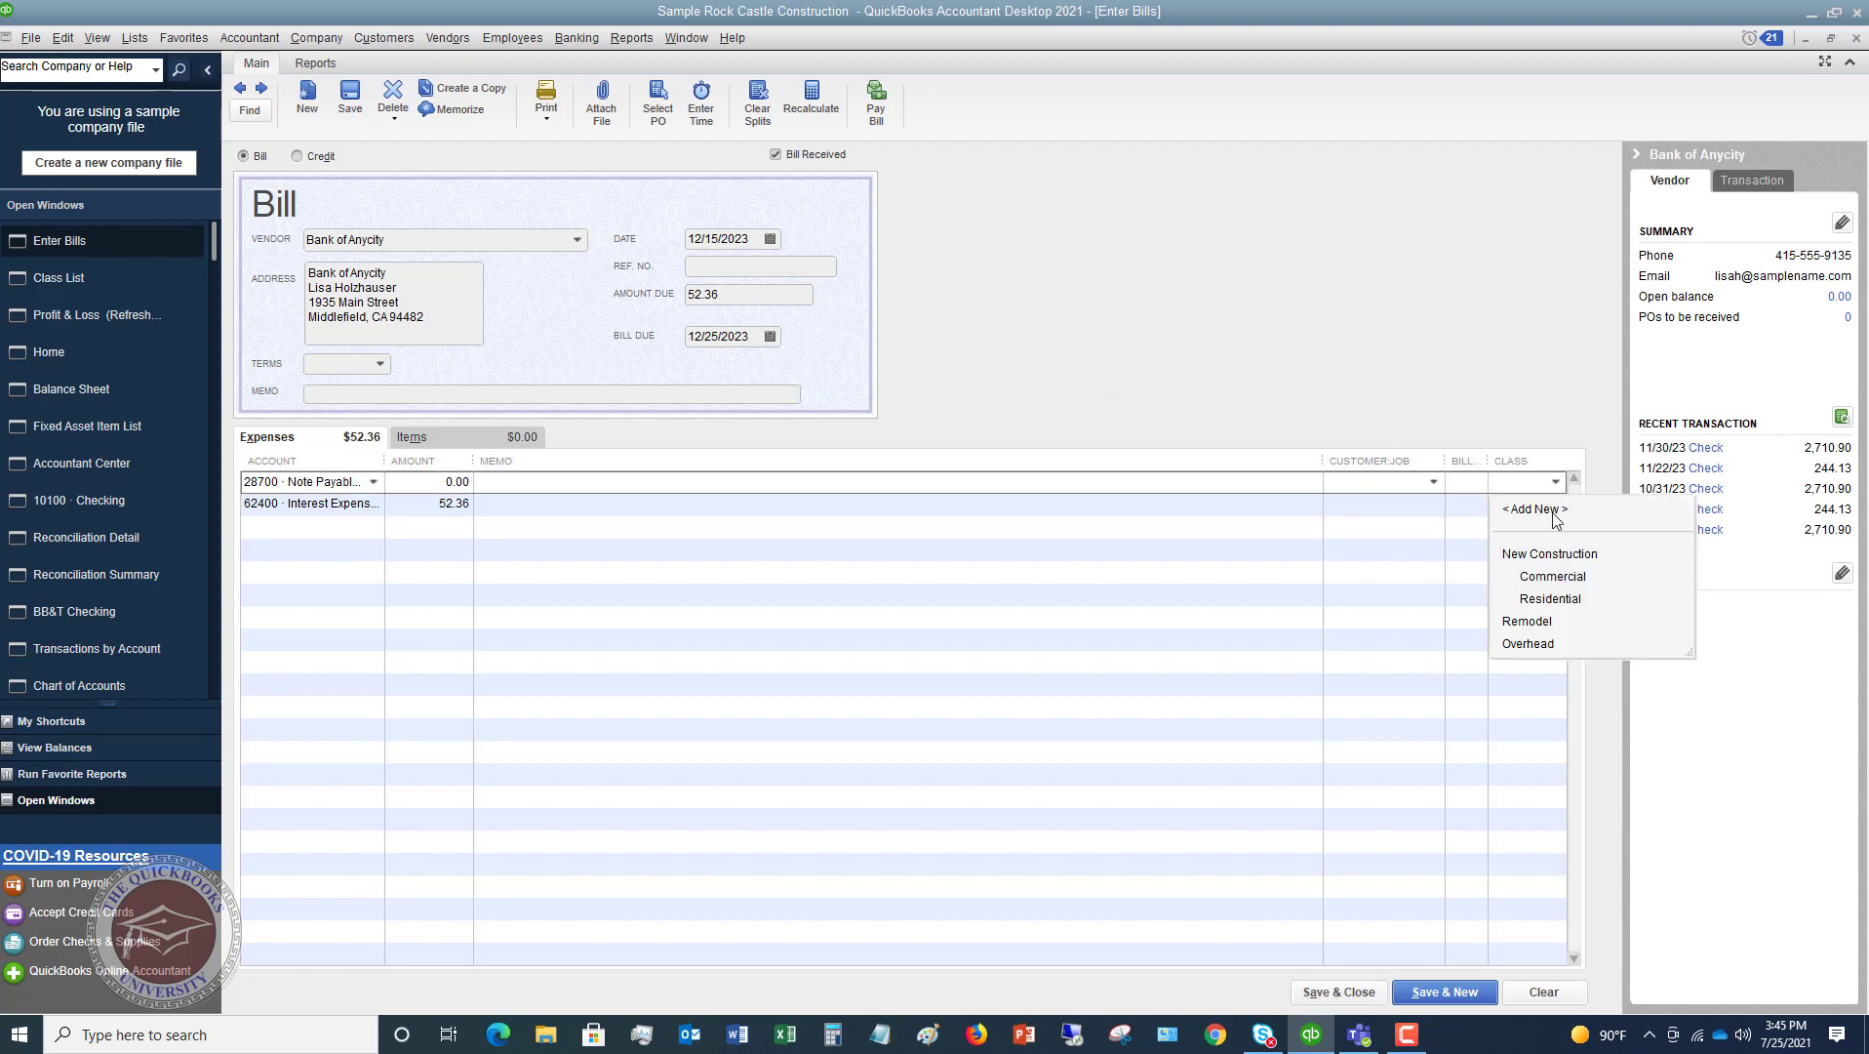
click(1547, 577)
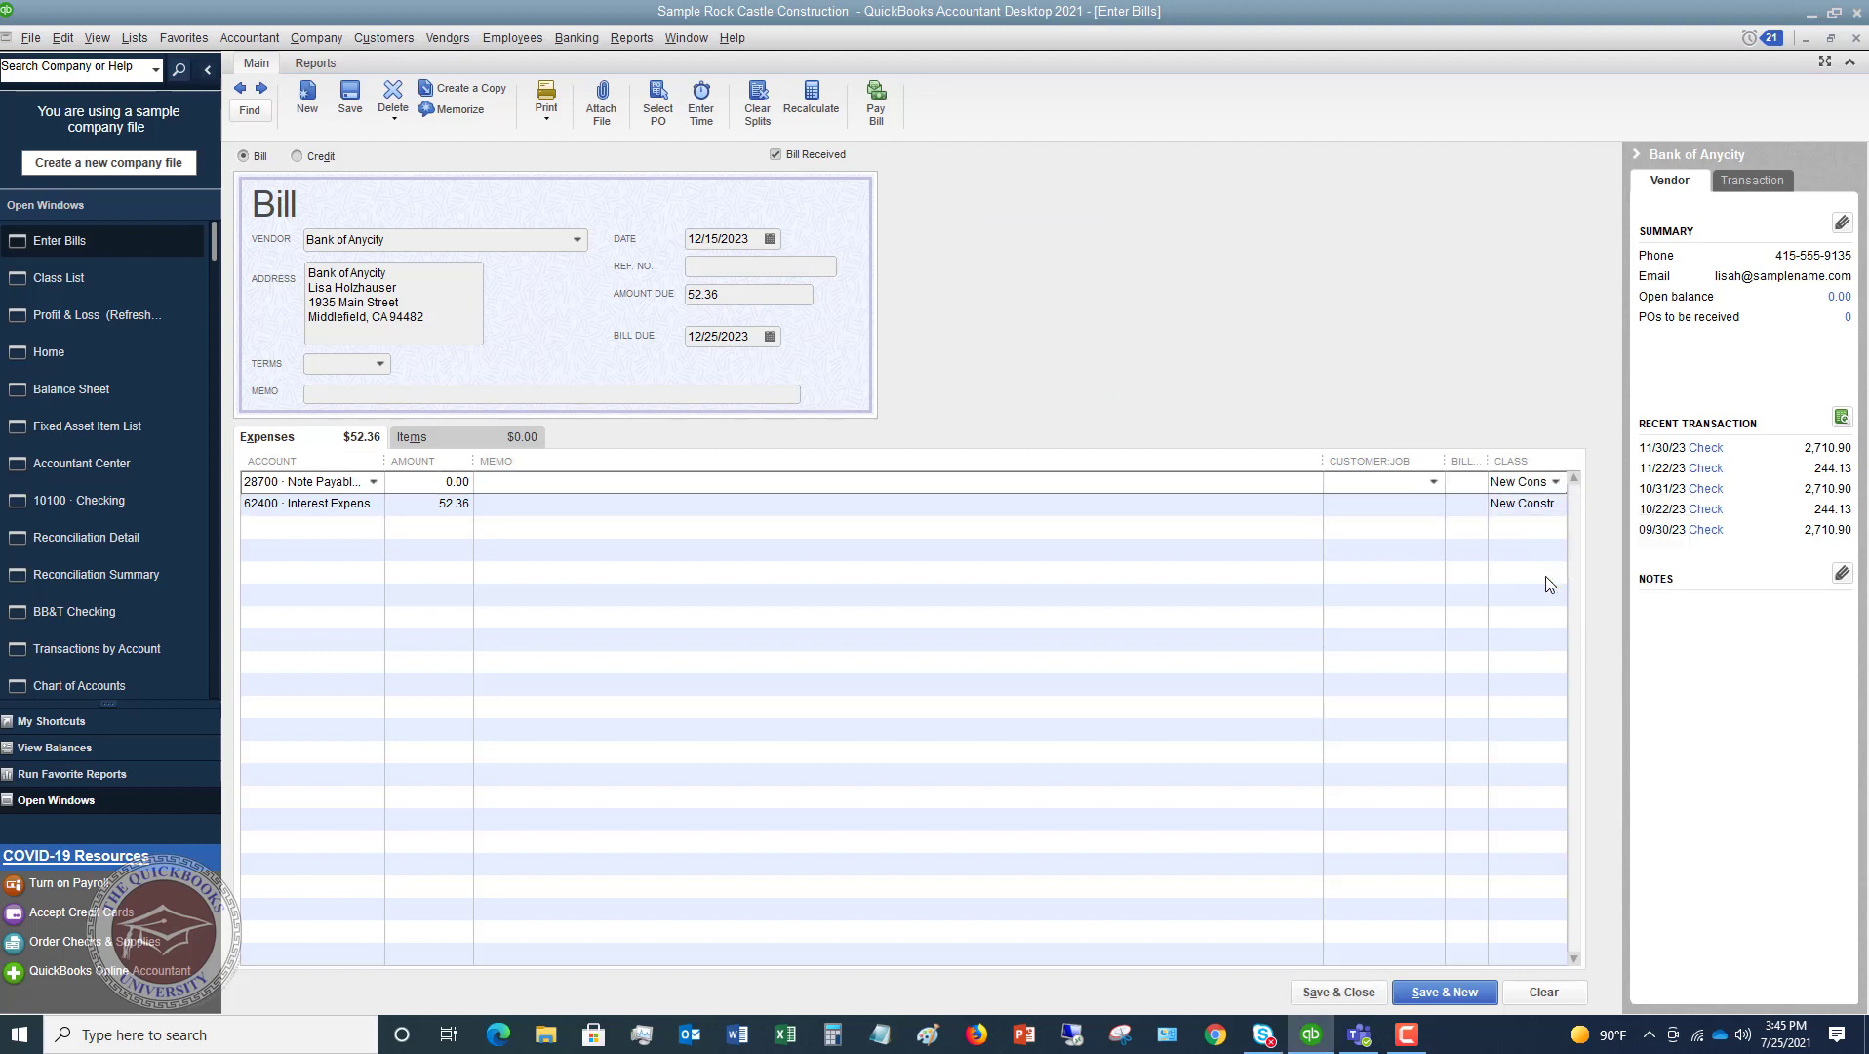
click(1366, 992)
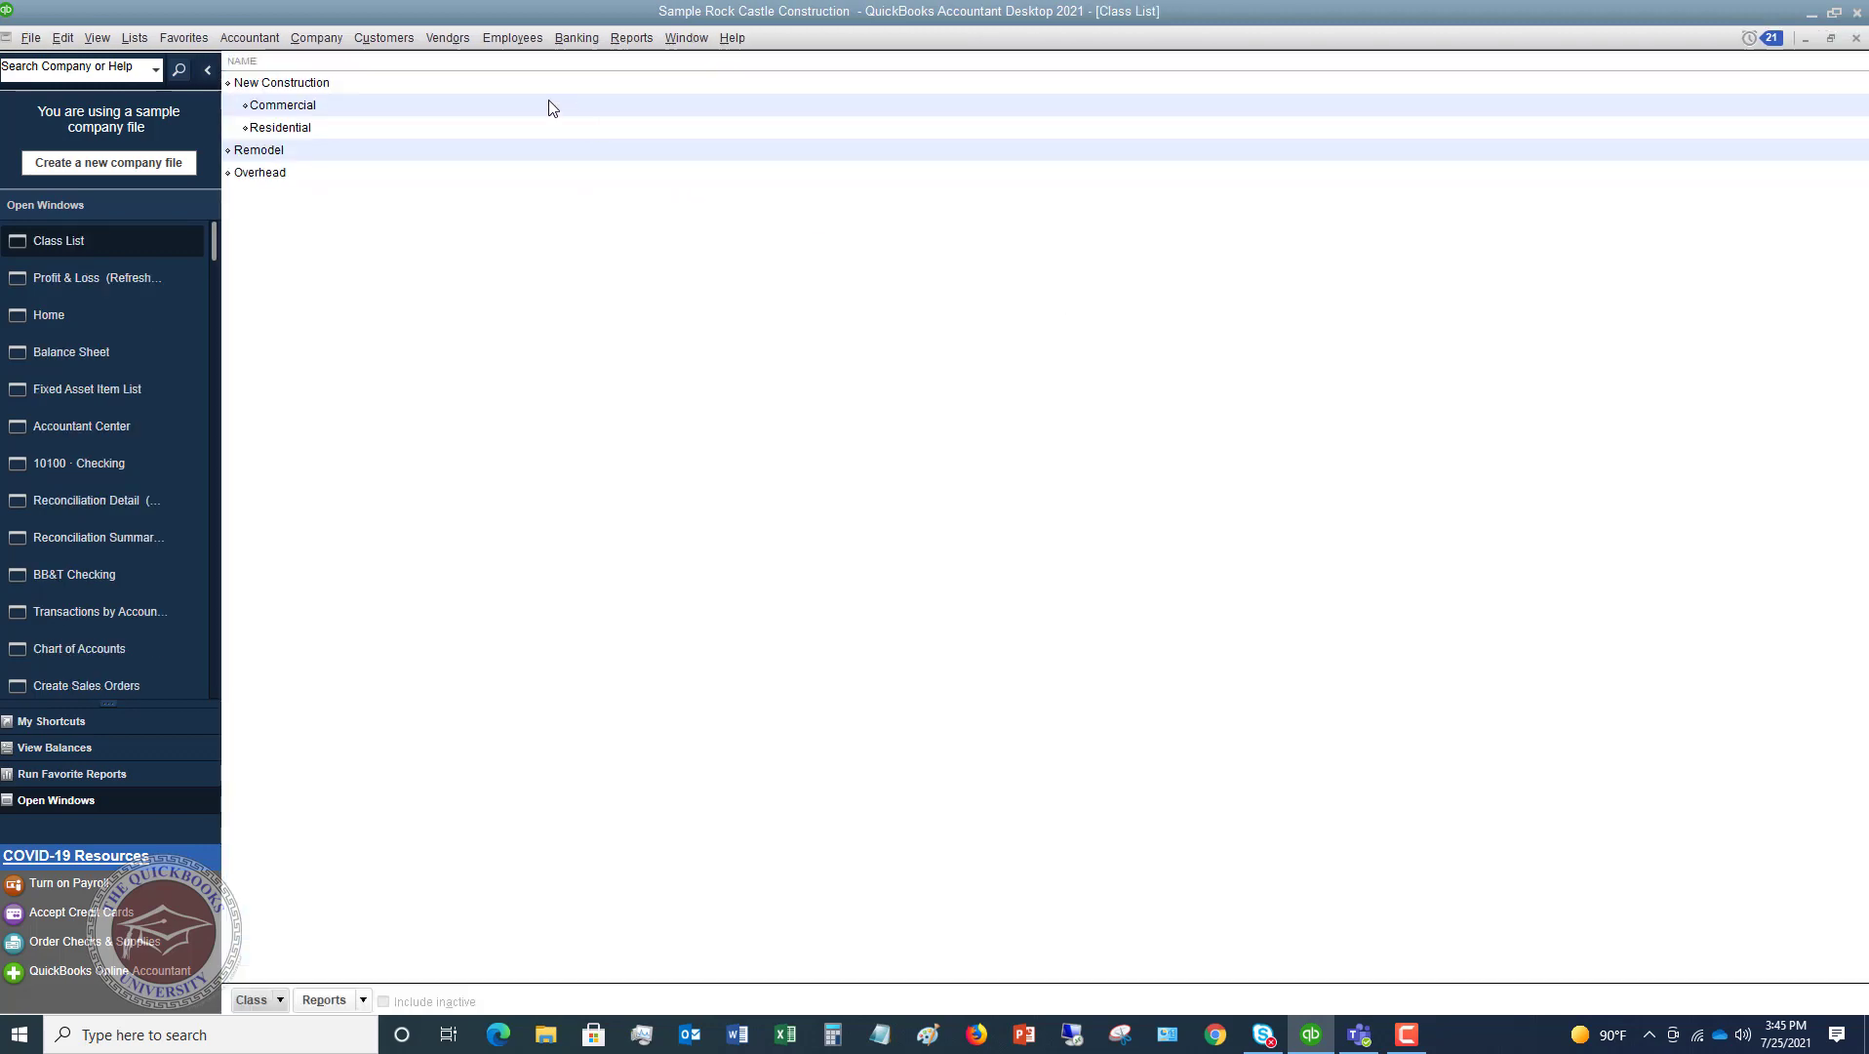
Step: Create invoice 1103 for the customer's Repairs job, classed New Construction:Residential
click(391, 38)
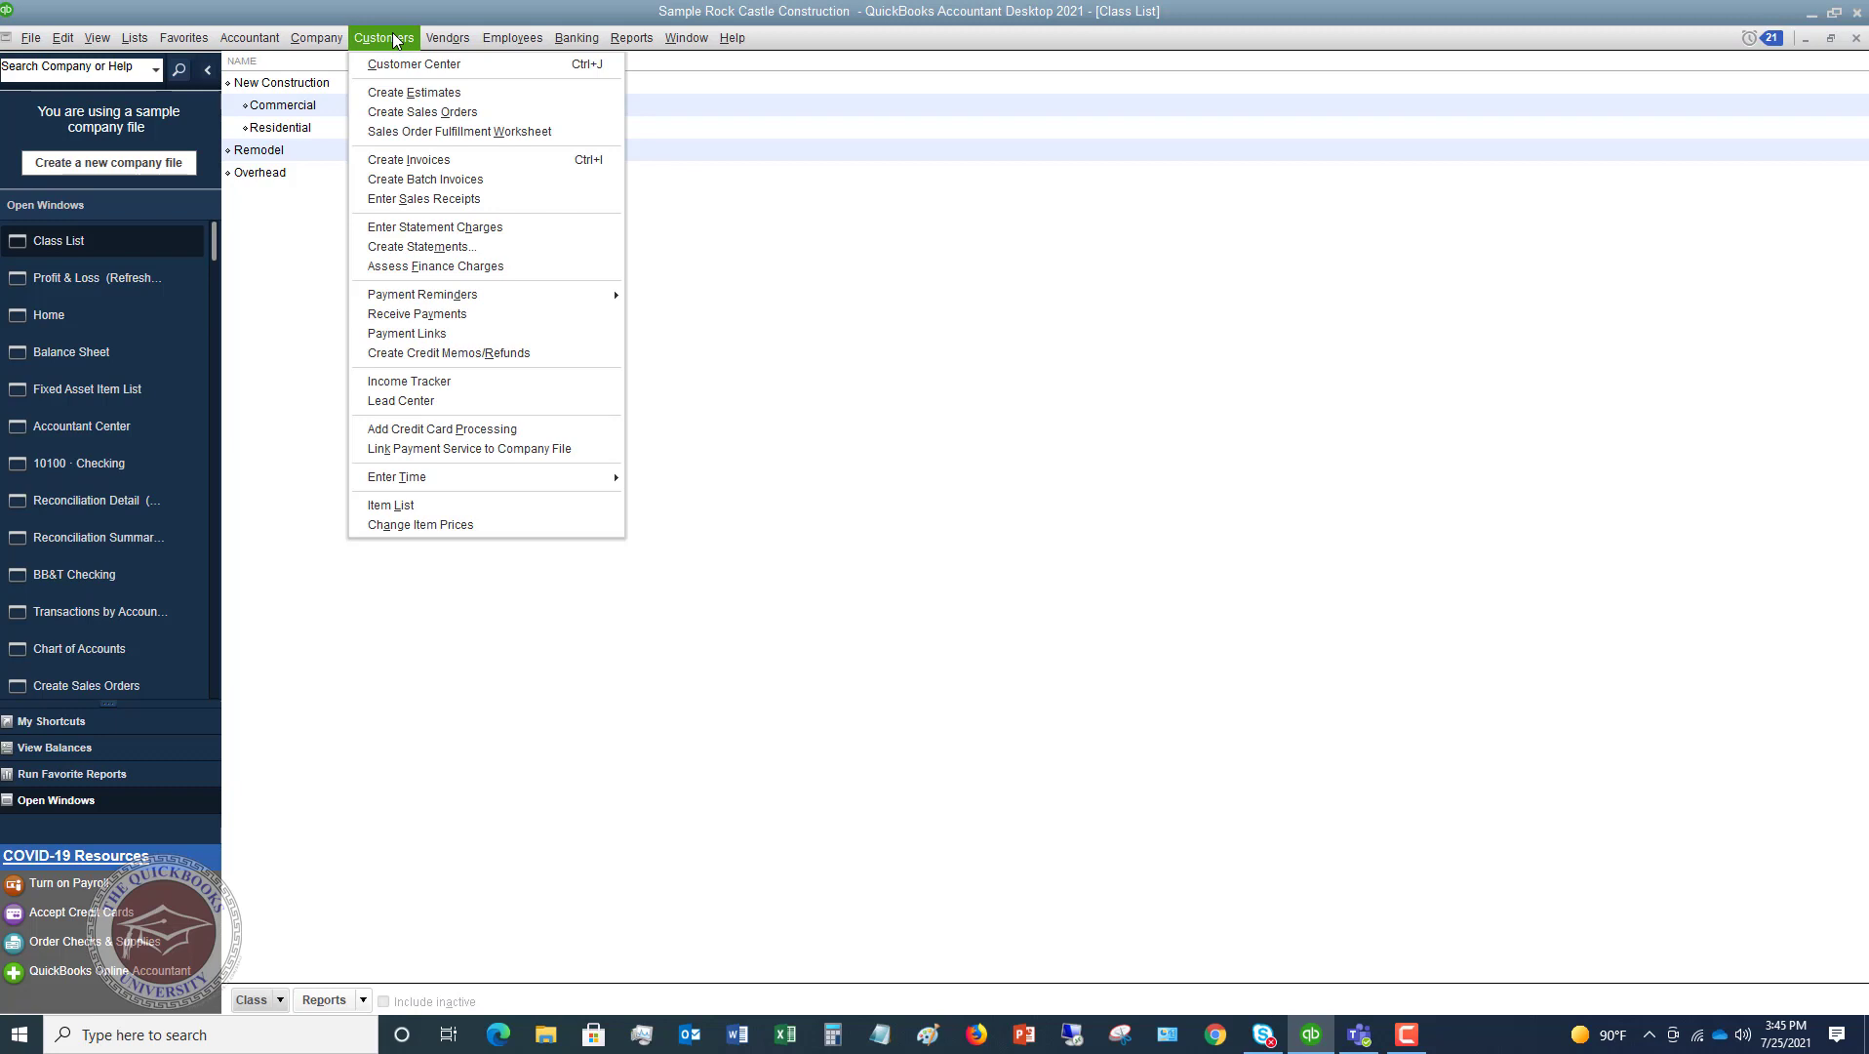
click(410, 159)
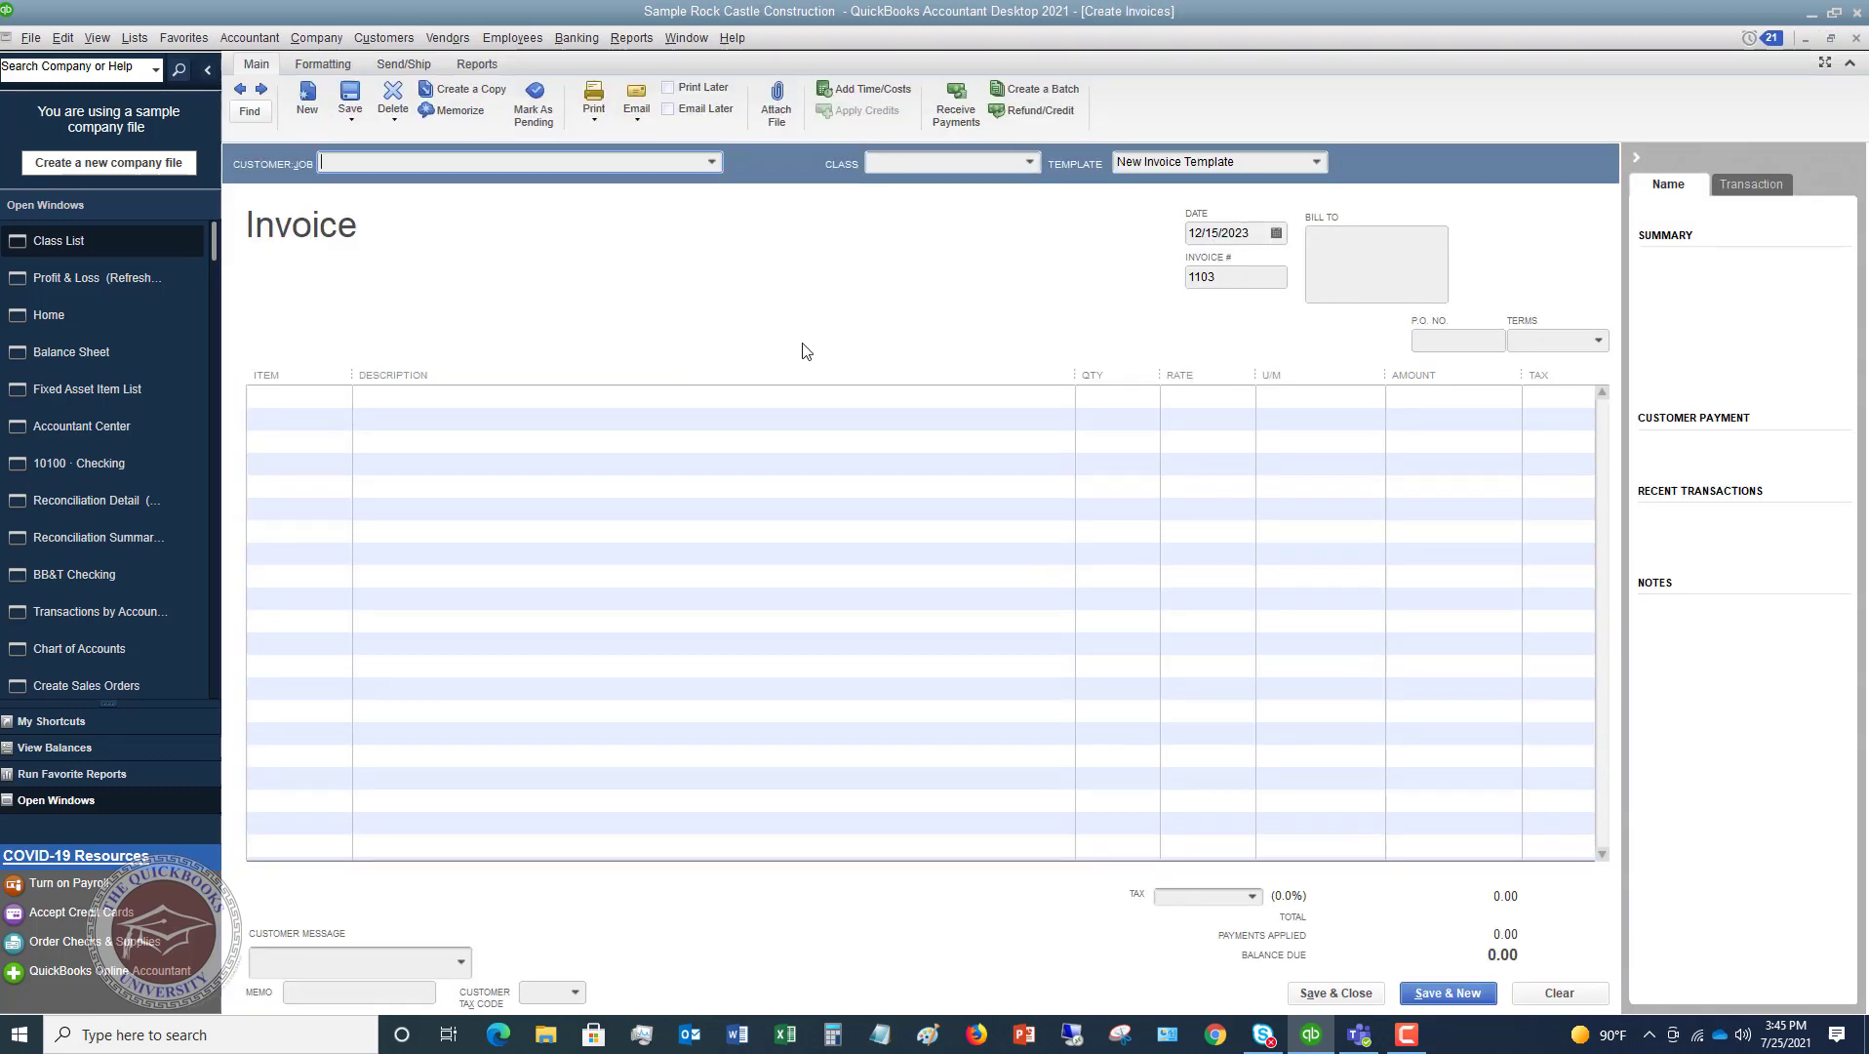
click(713, 164)
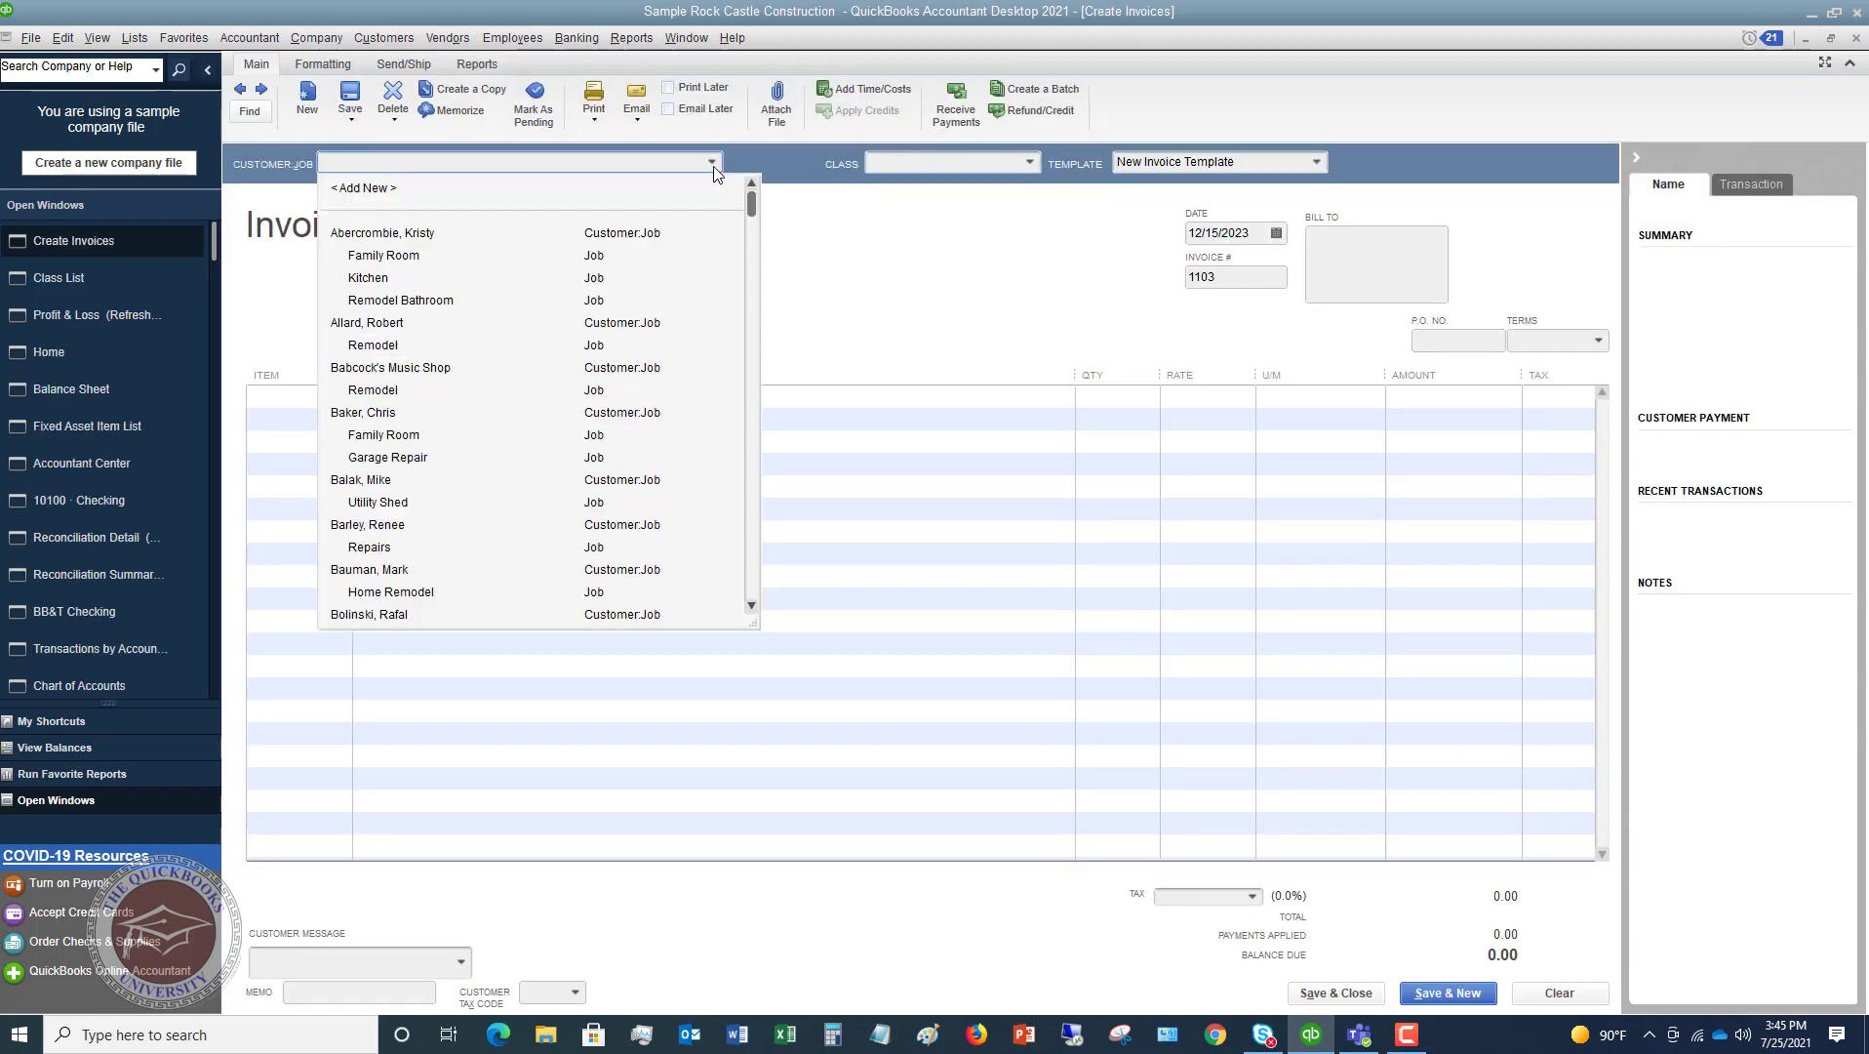
click(381, 550)
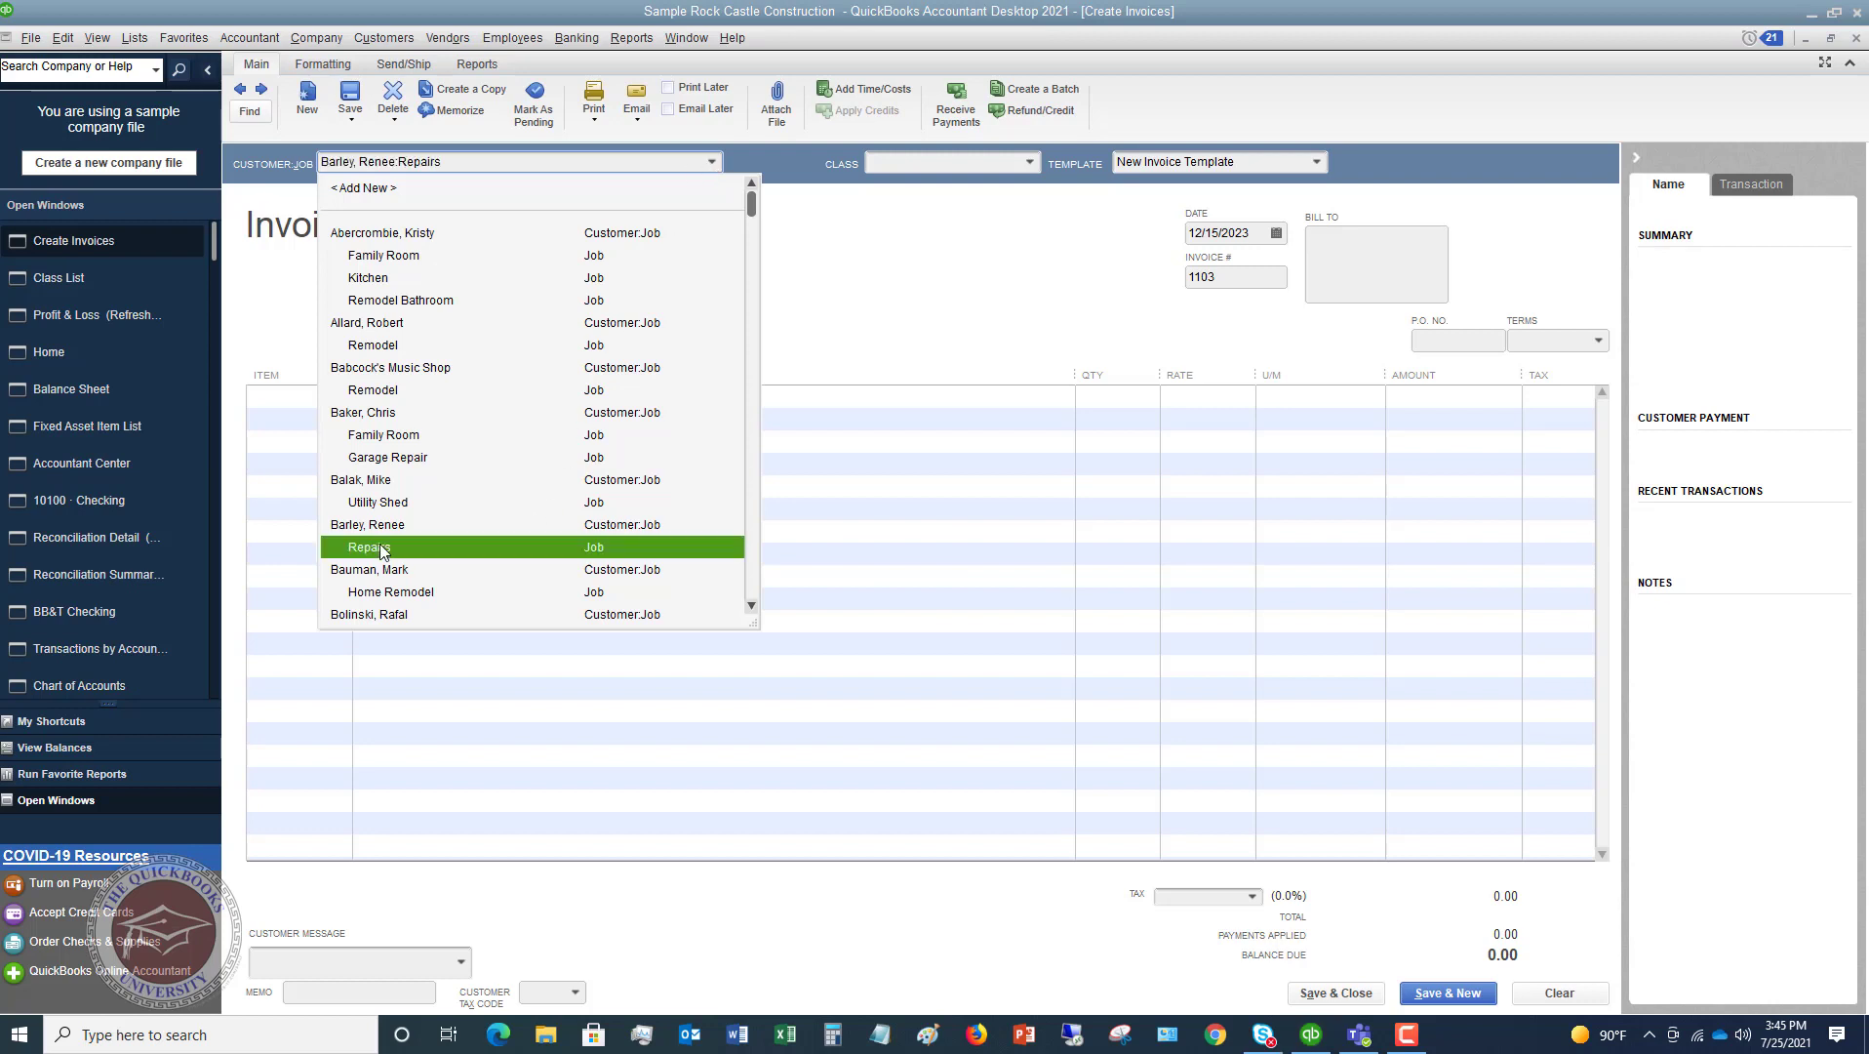
click(1033, 163)
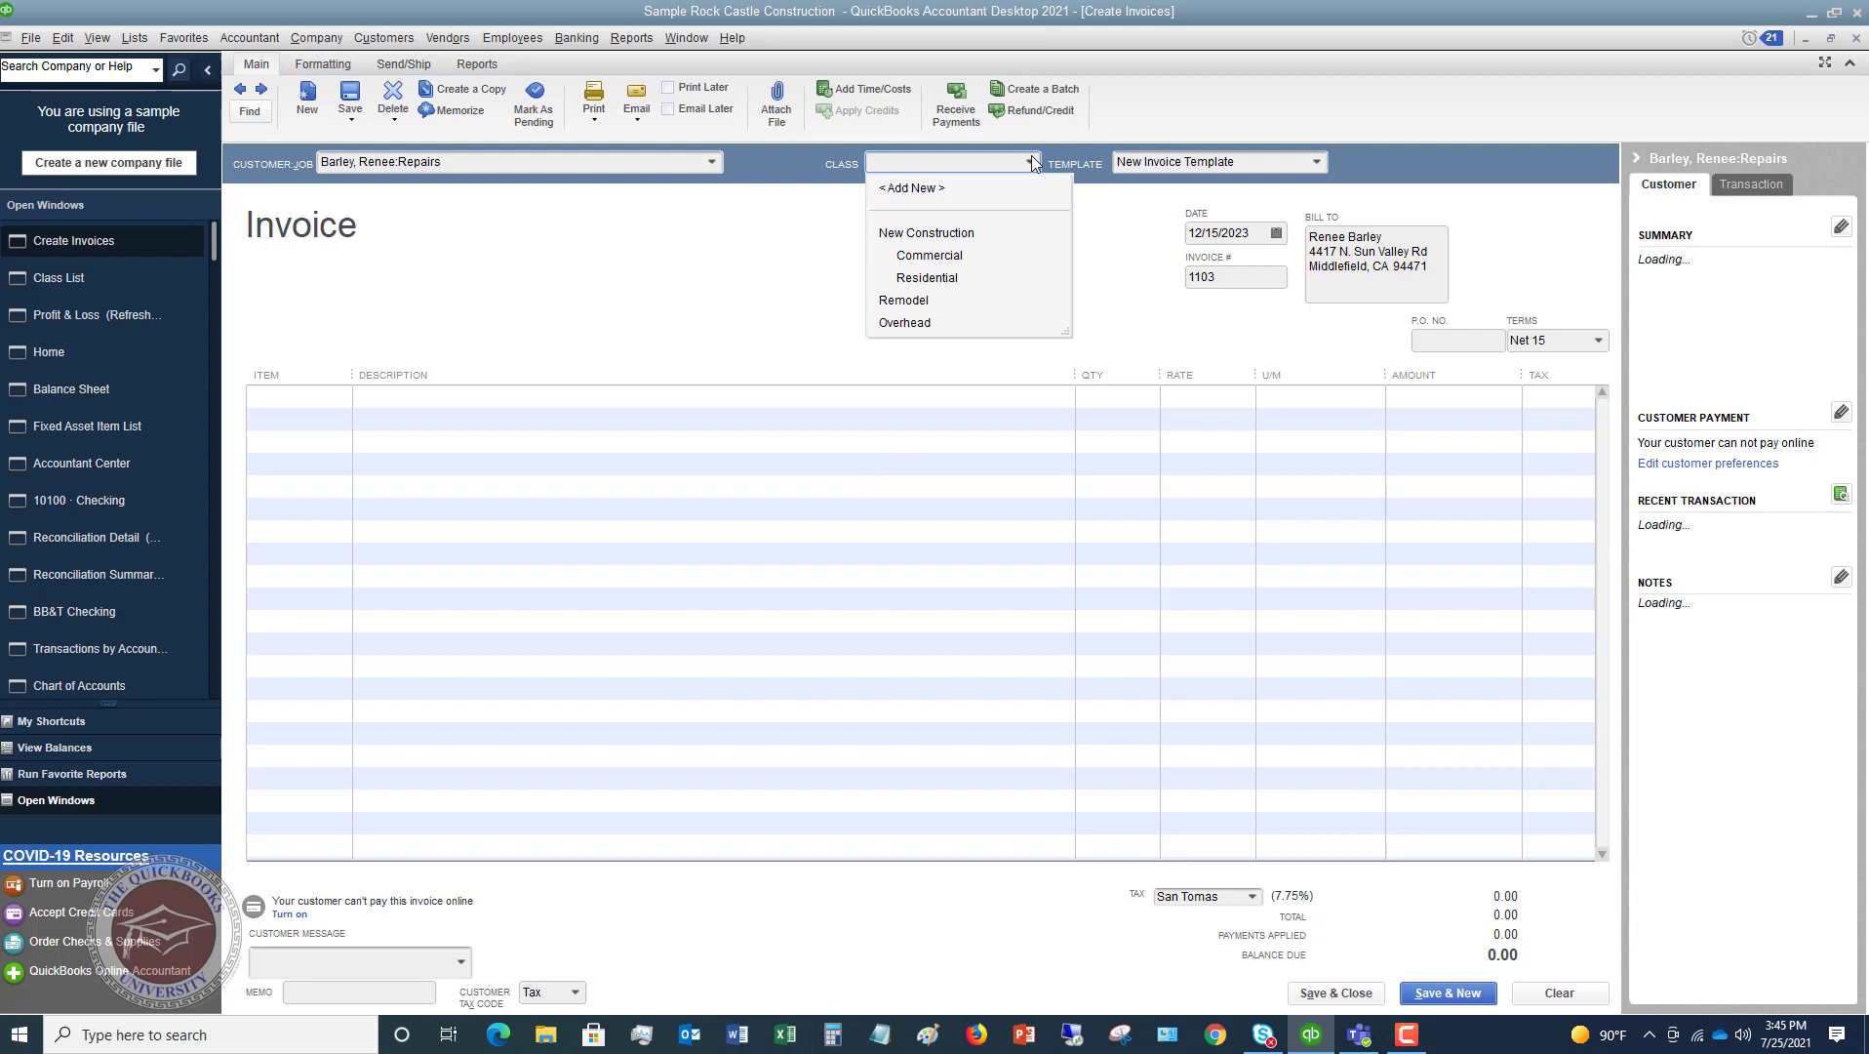
click(922, 278)
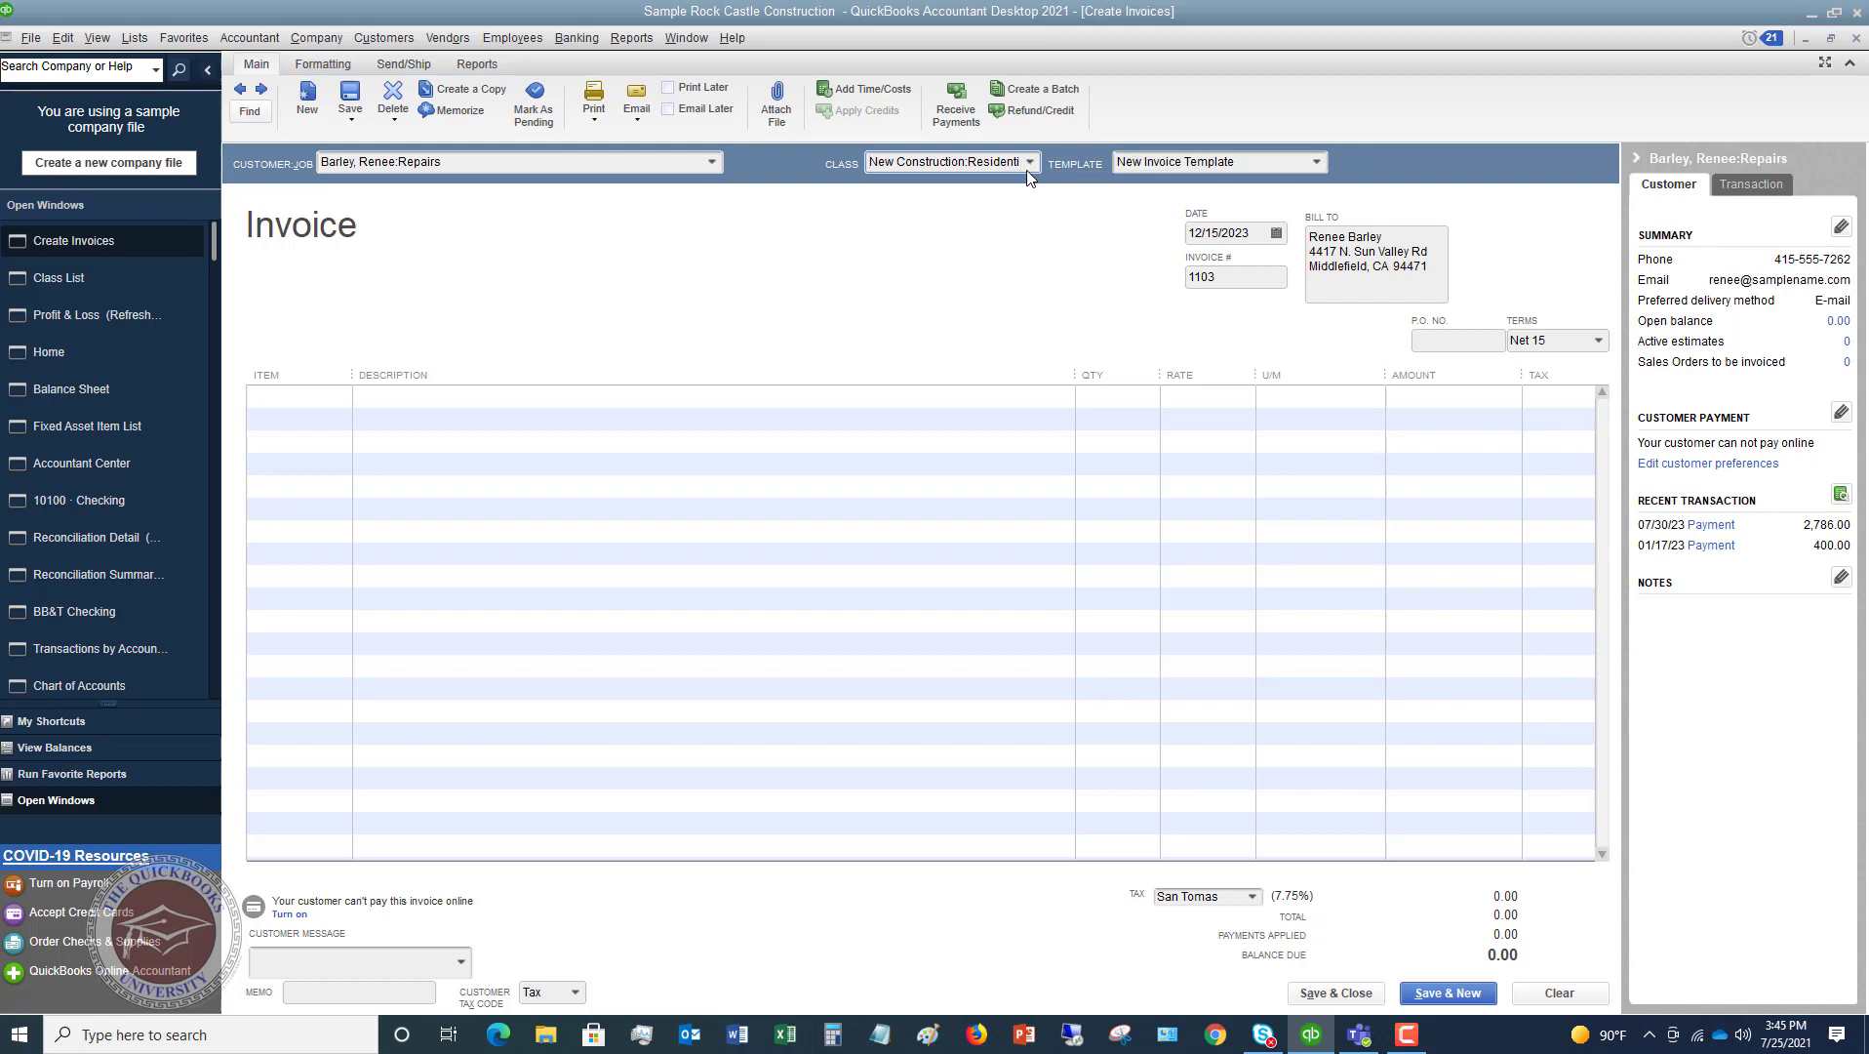
Step: Add a Concrete Slab line, quantity 2 at rate 55 for 110.00, and save invoice 1103
click(330, 403)
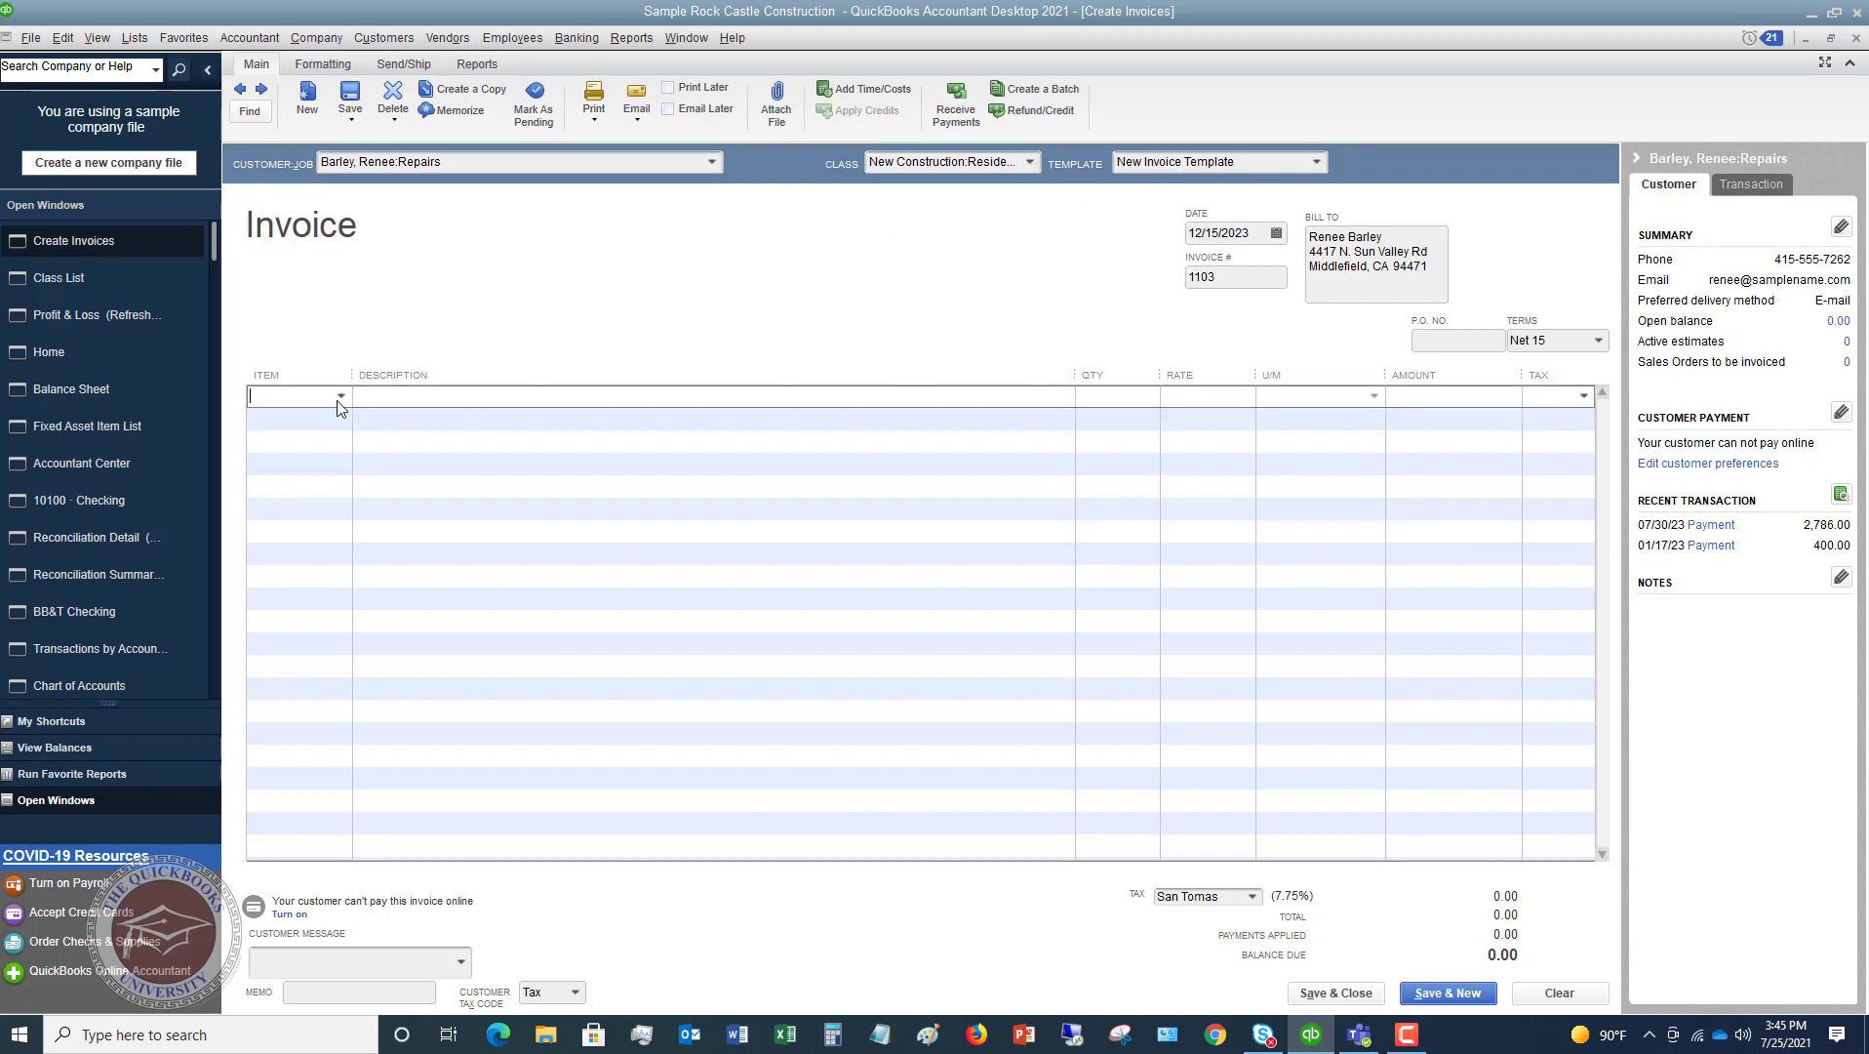
click(341, 397)
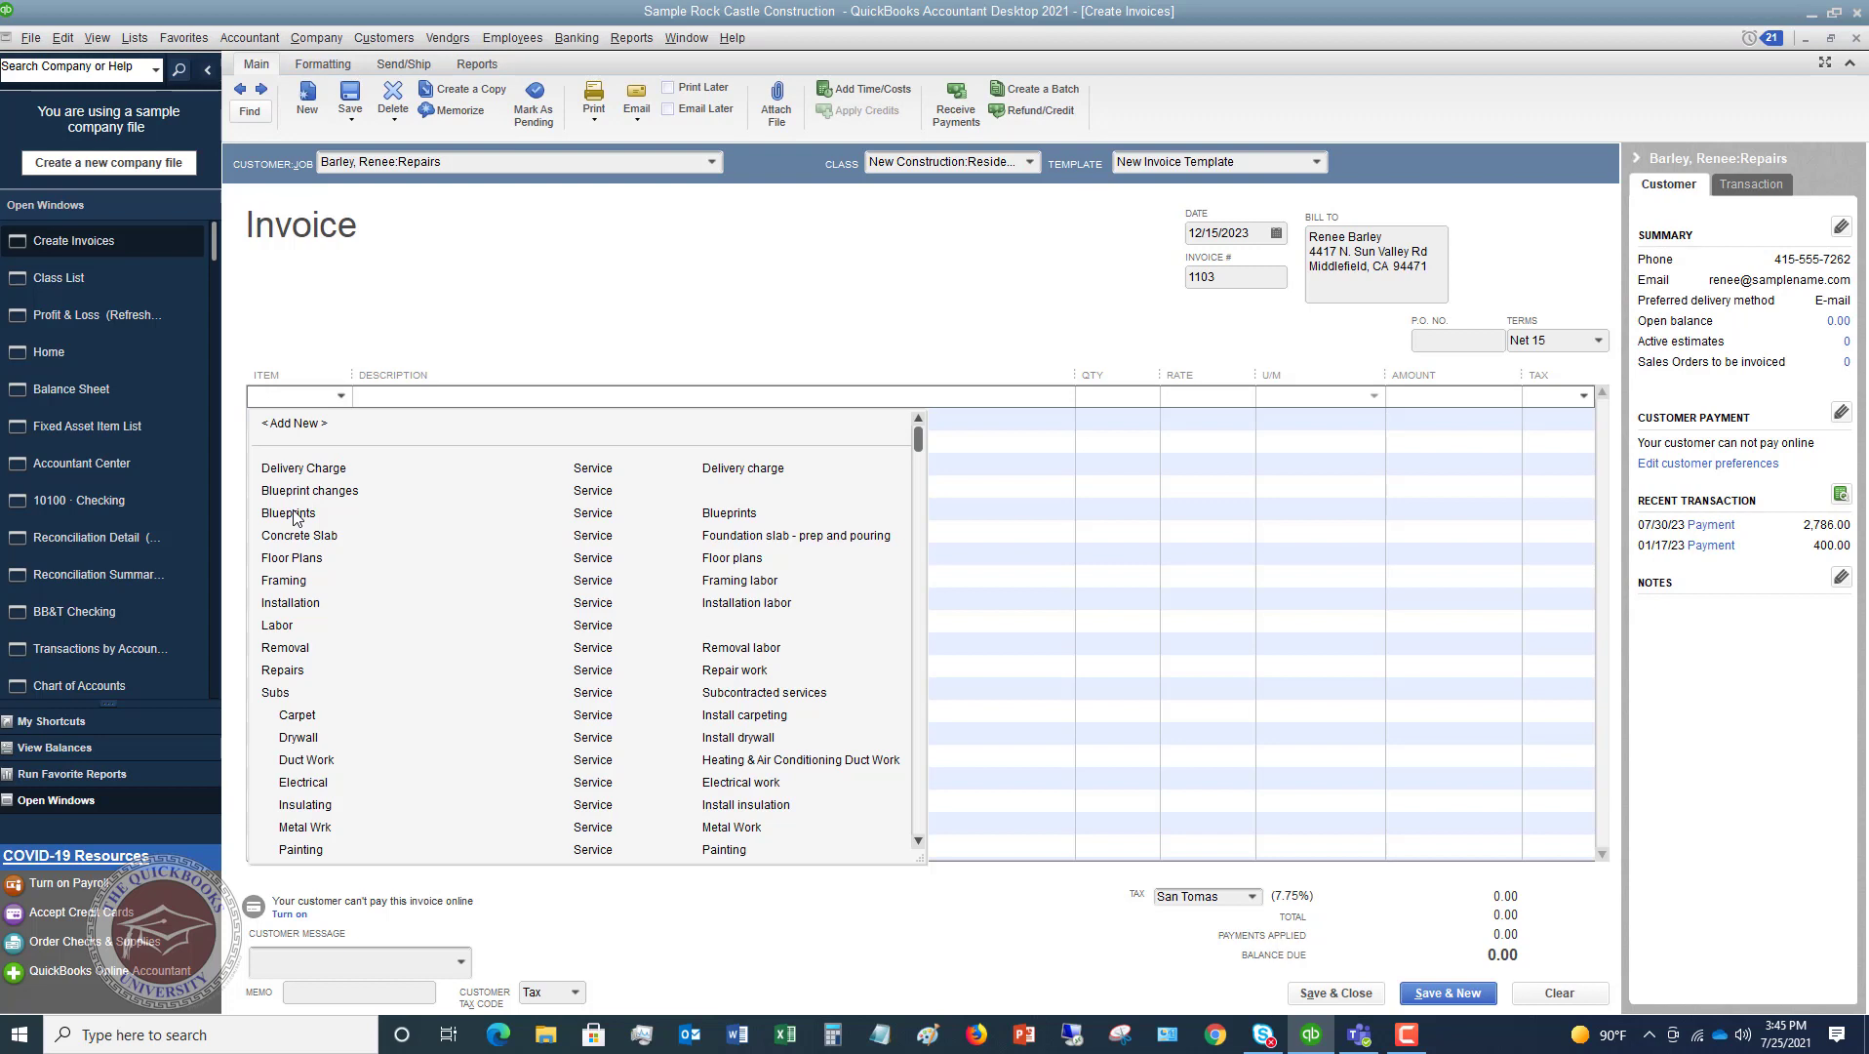
click(299, 534)
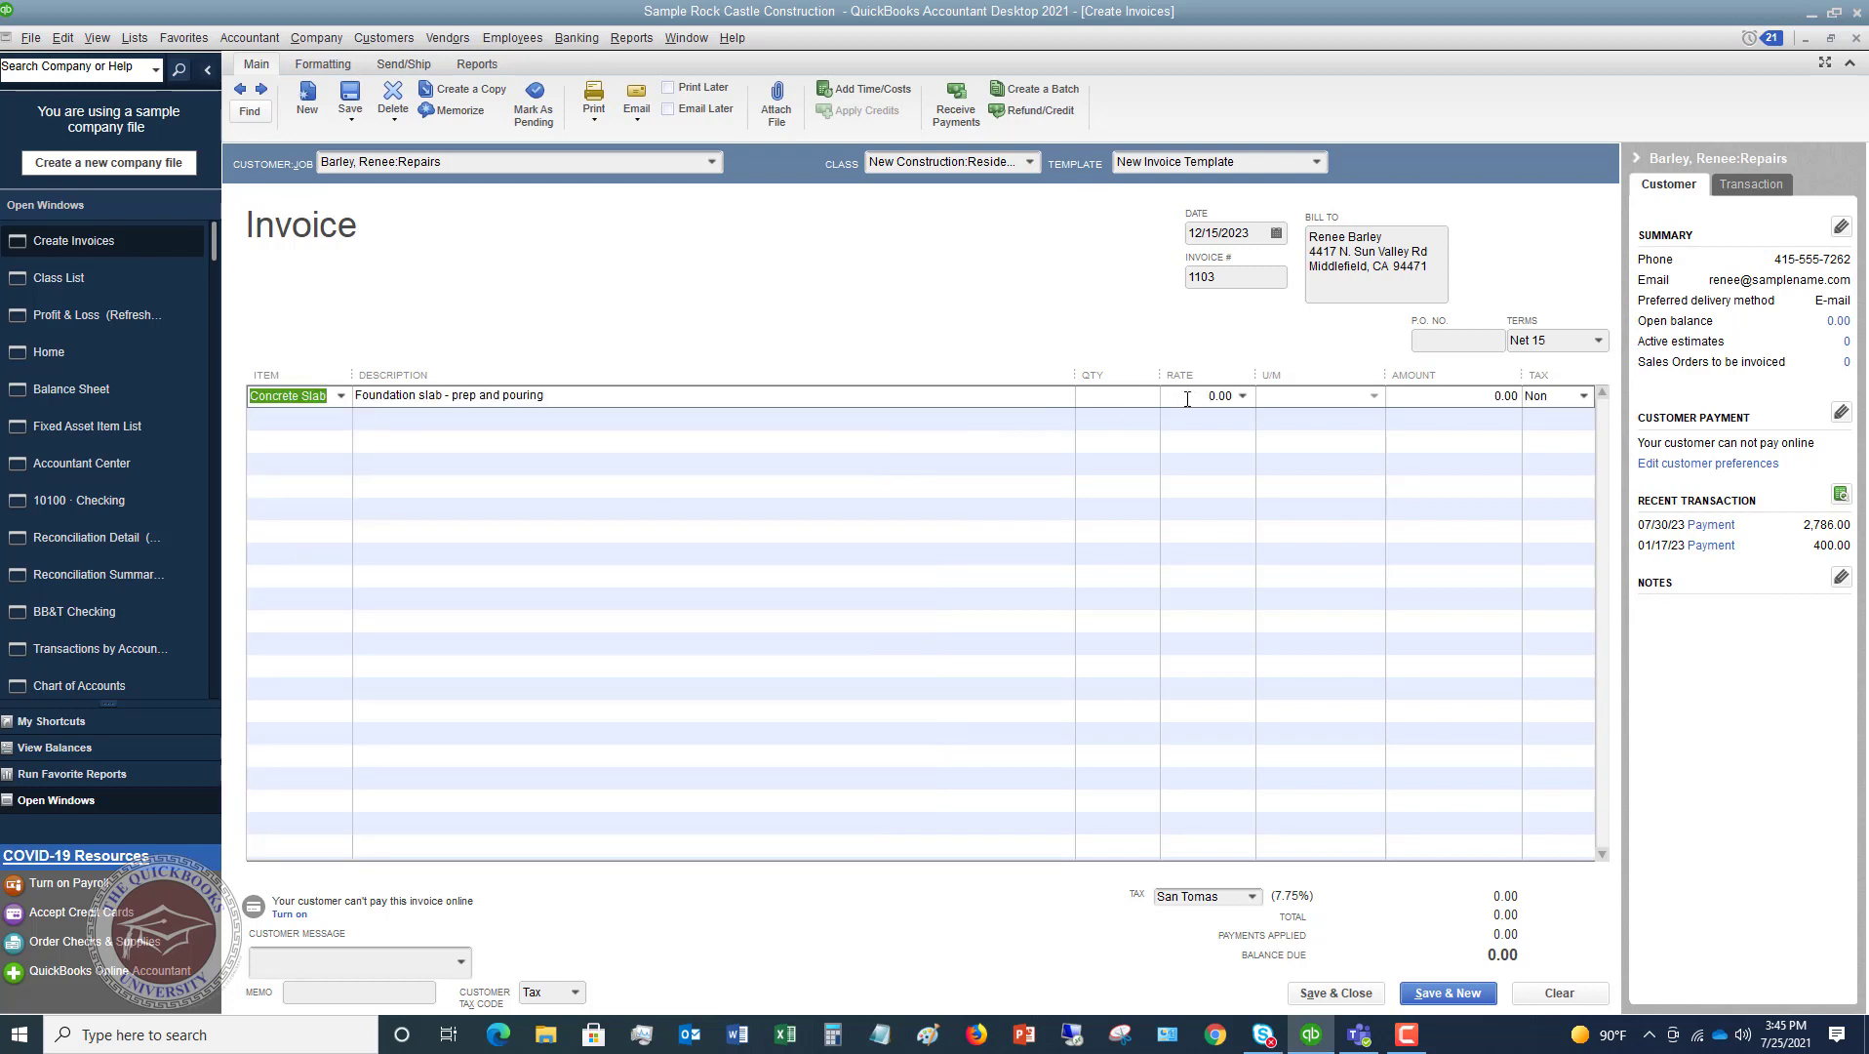
click(1154, 398)
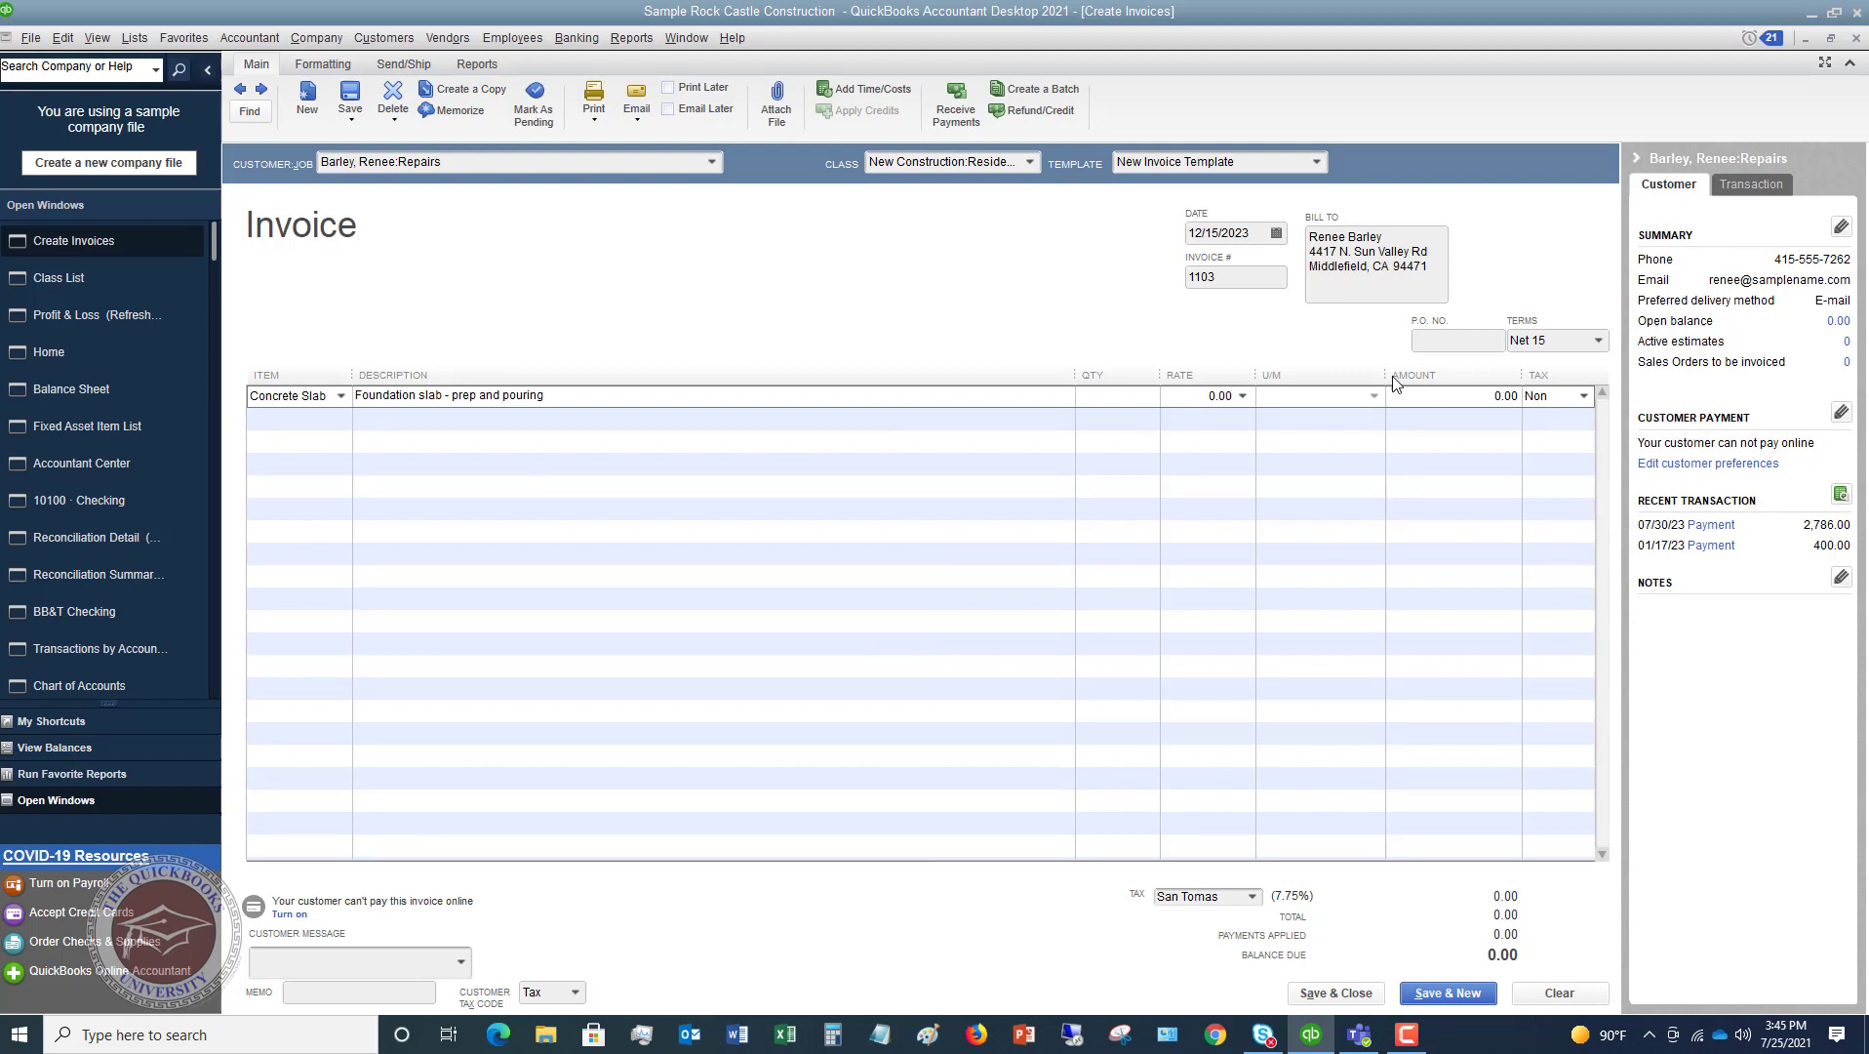
text(2)
key(Tab)
text(55)
key(Tab)
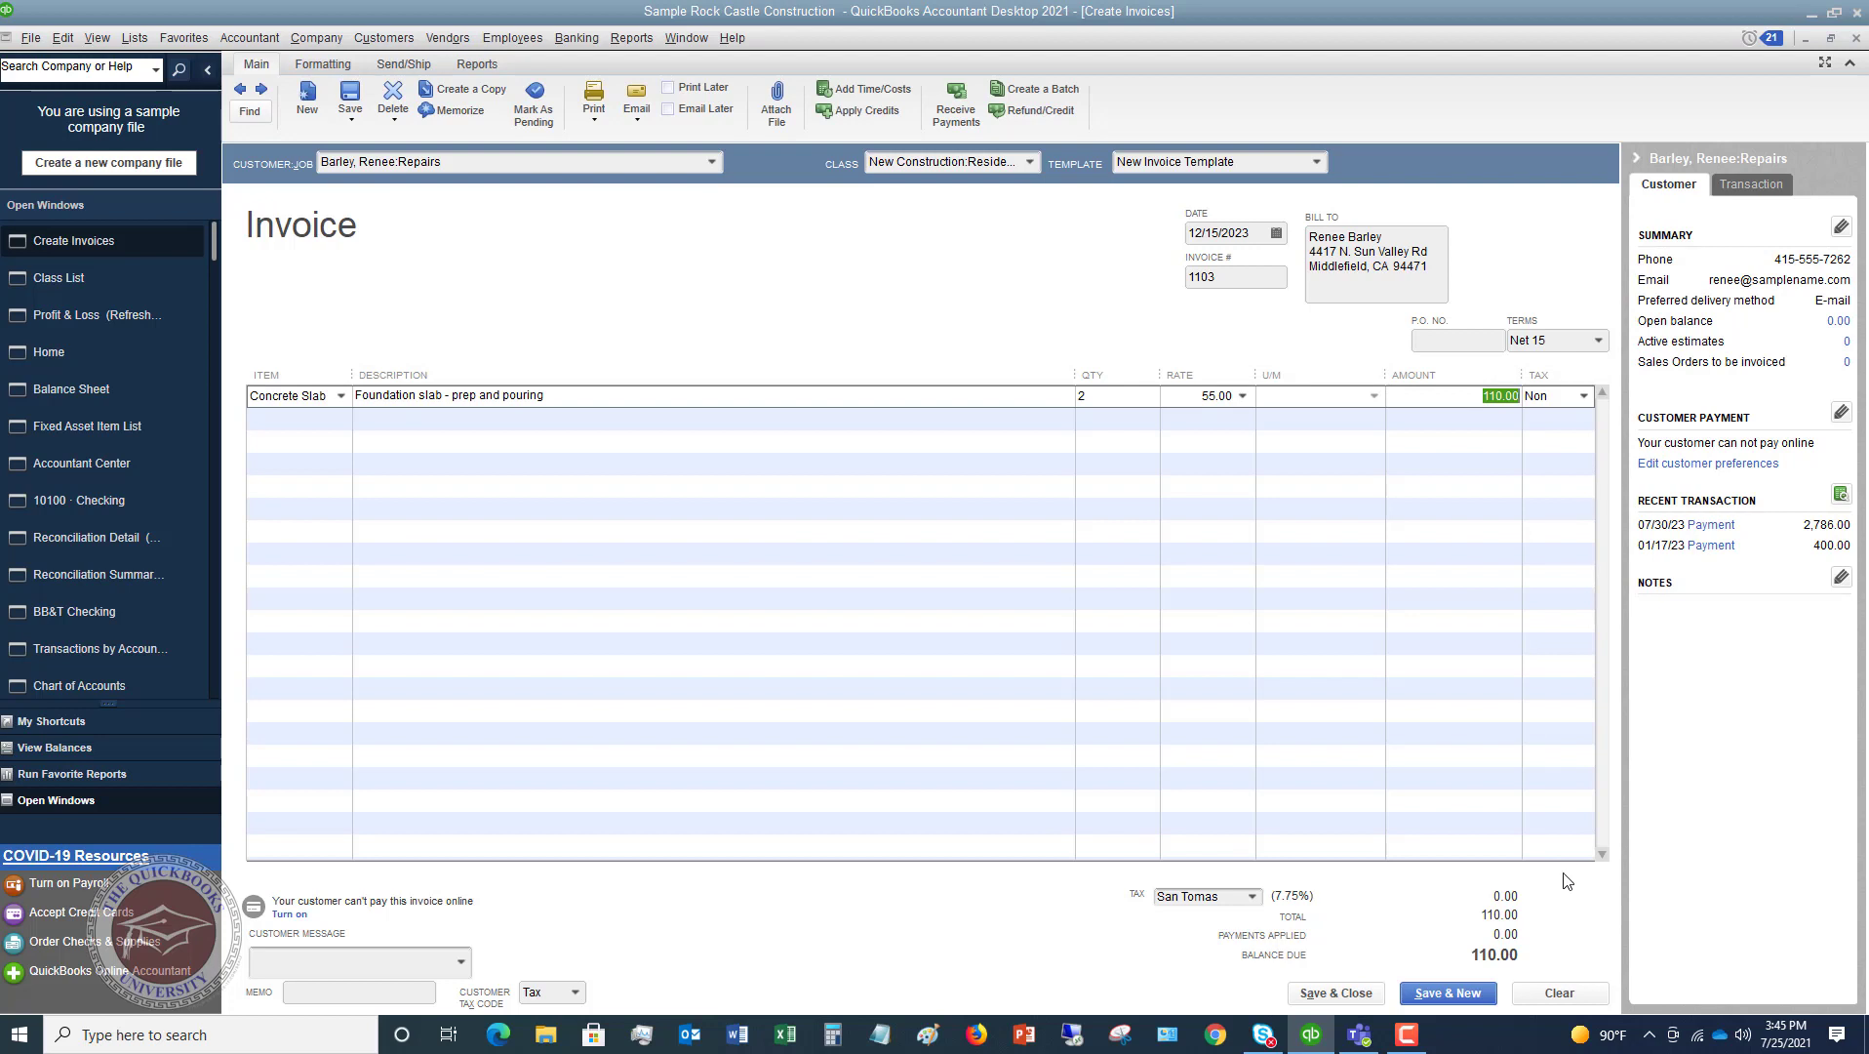
click(1353, 995)
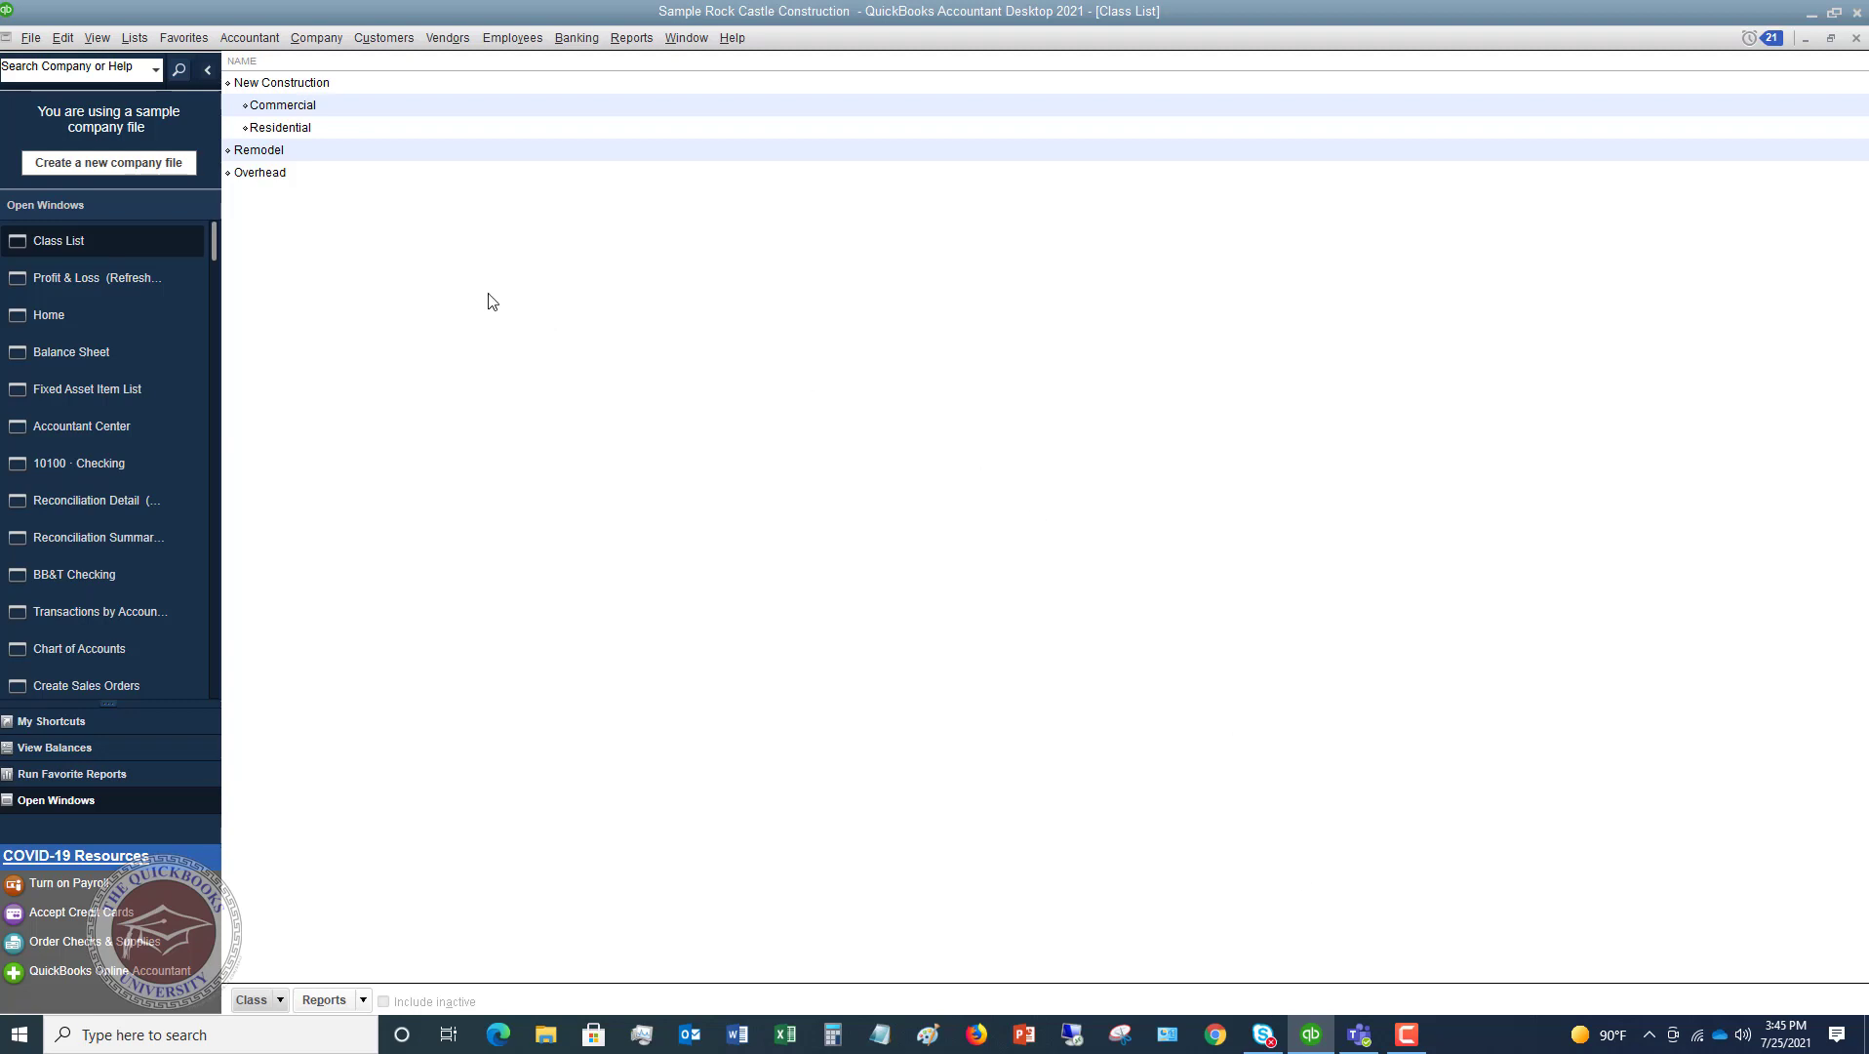
Step: Open a new estimate form from the Customers menu
click(289, 61)
click(379, 39)
click(396, 95)
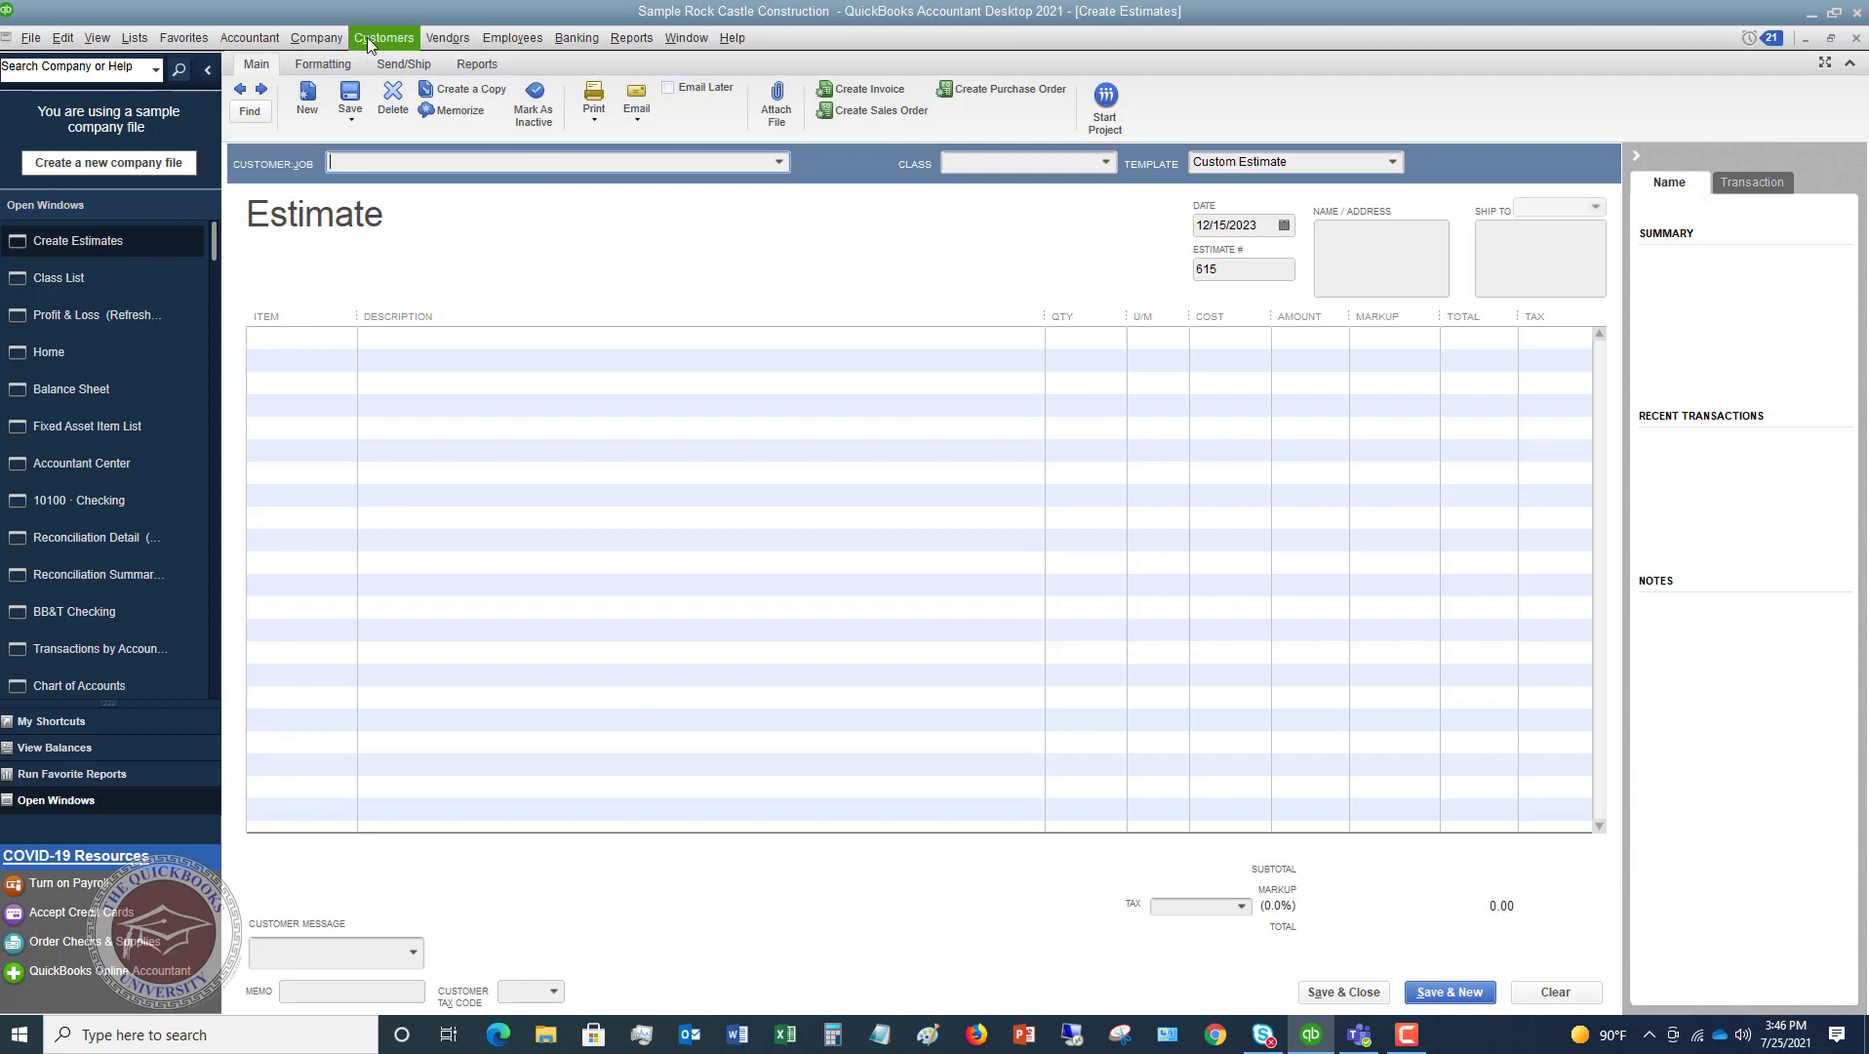
Step: Open a blank Write Checks form for Checking, then switch back to the Profit & Loss report
click(576, 39)
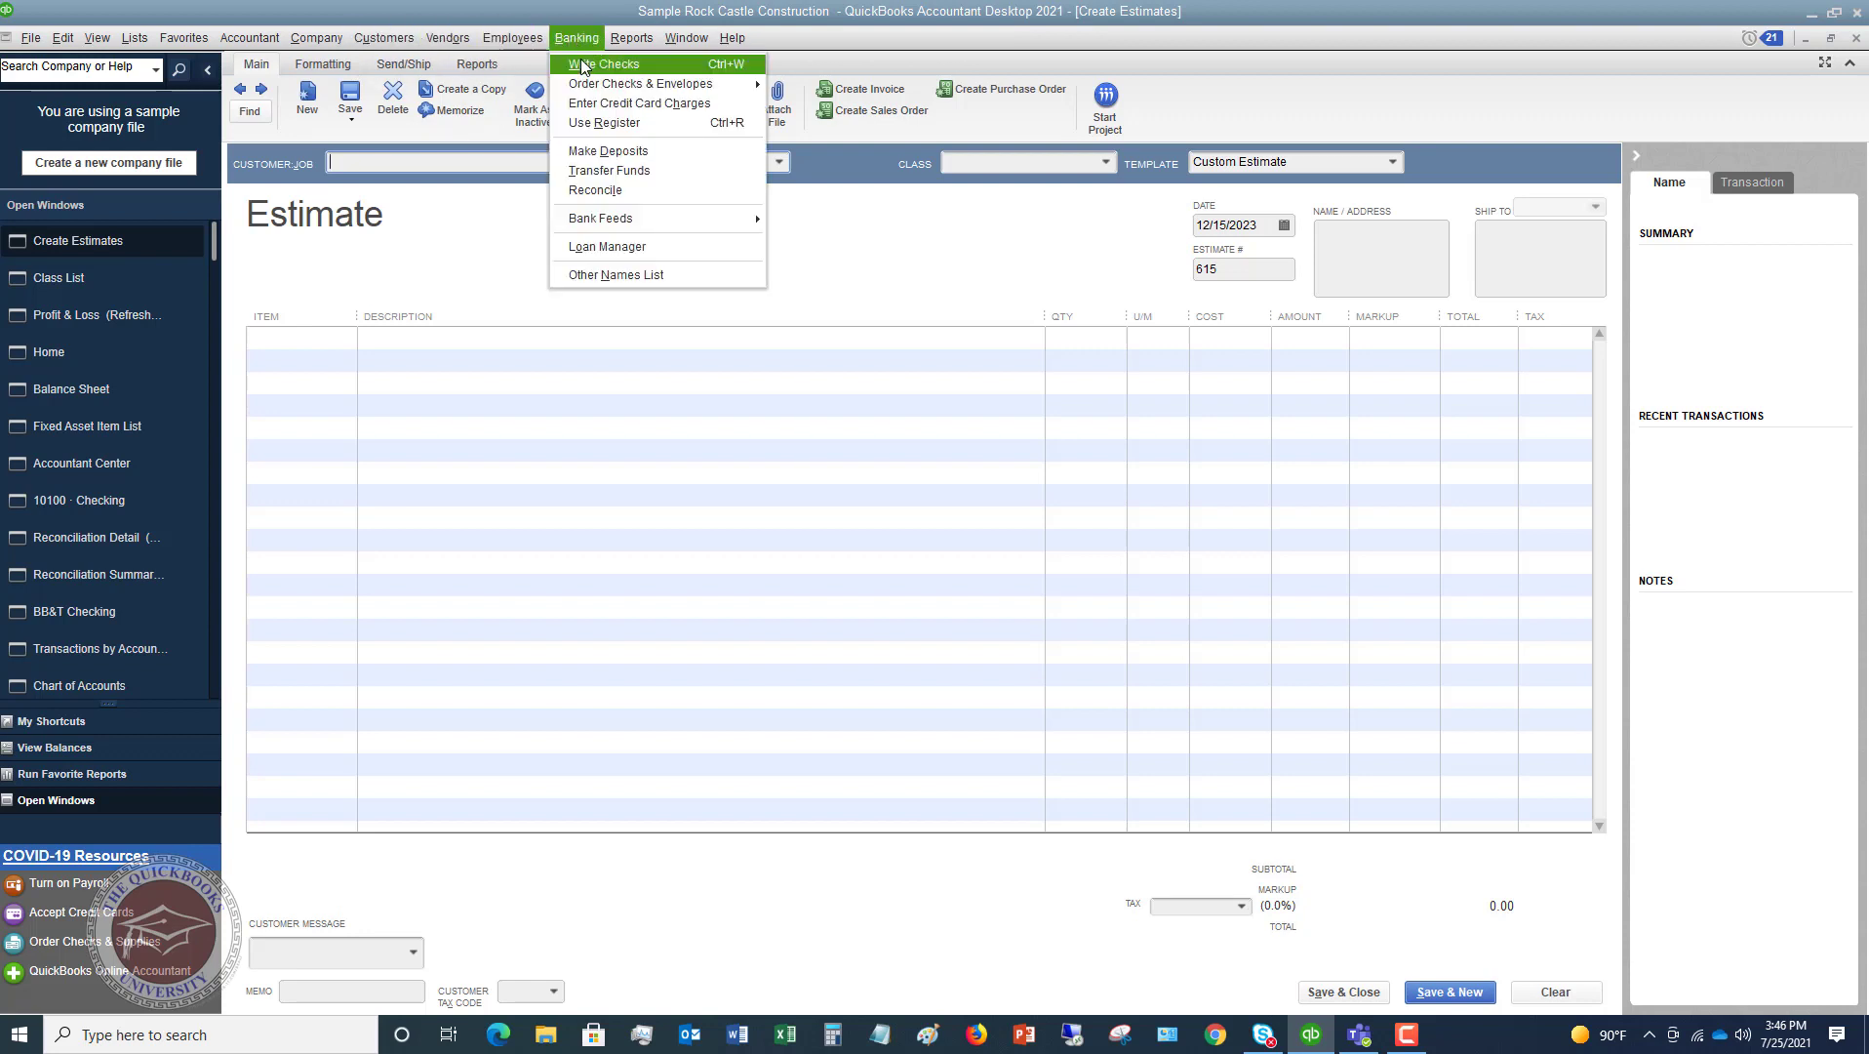
click(604, 65)
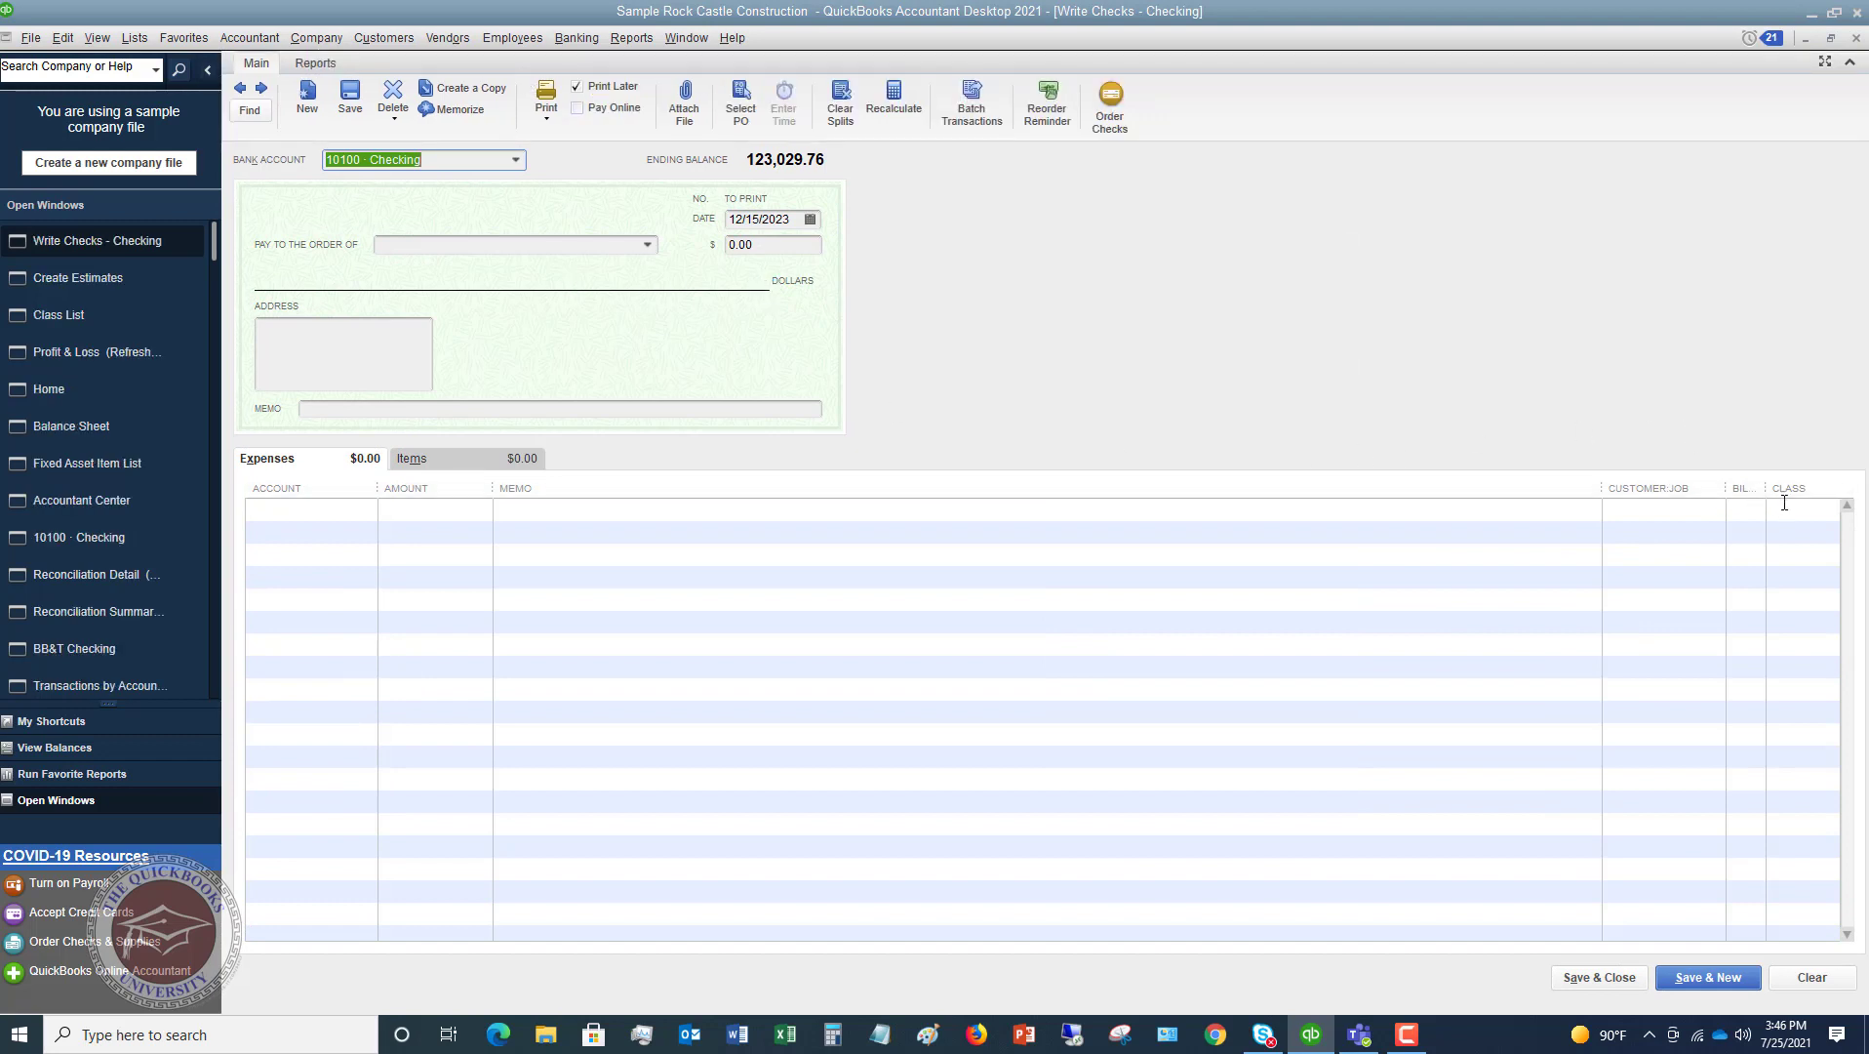
click(1795, 508)
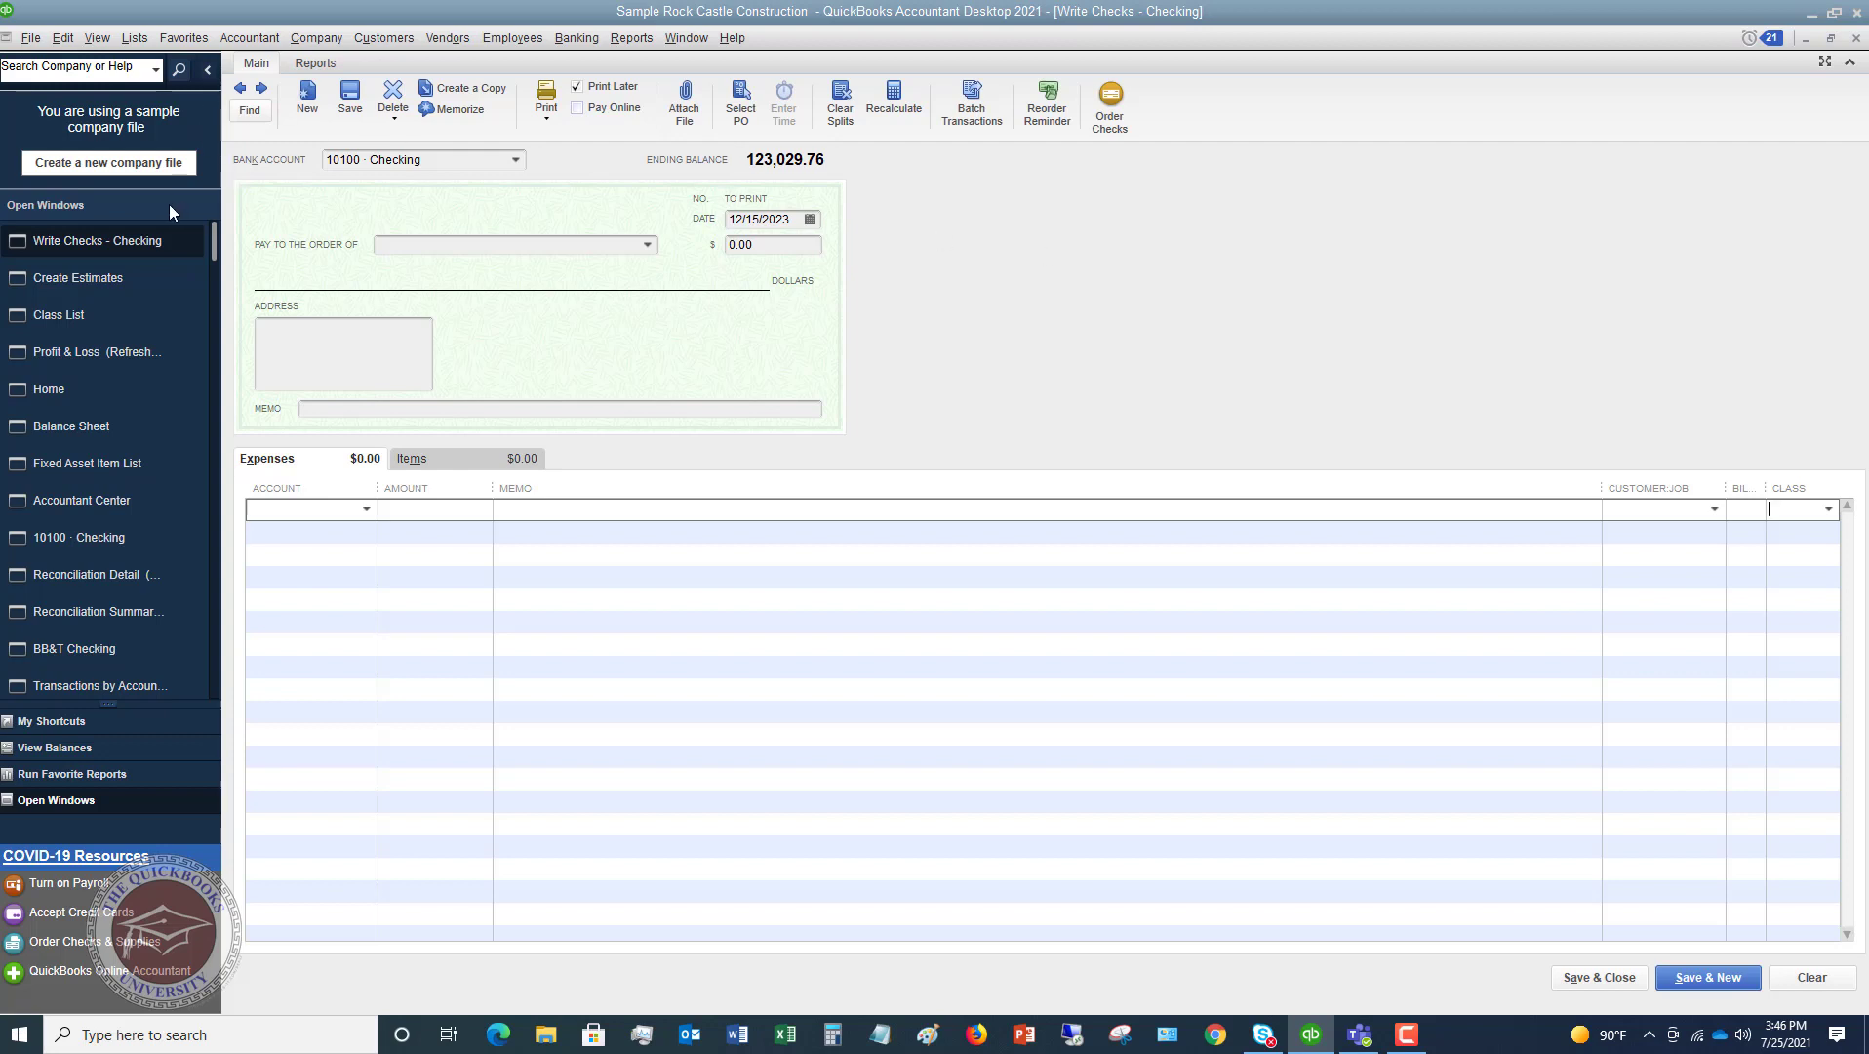
click(108, 350)
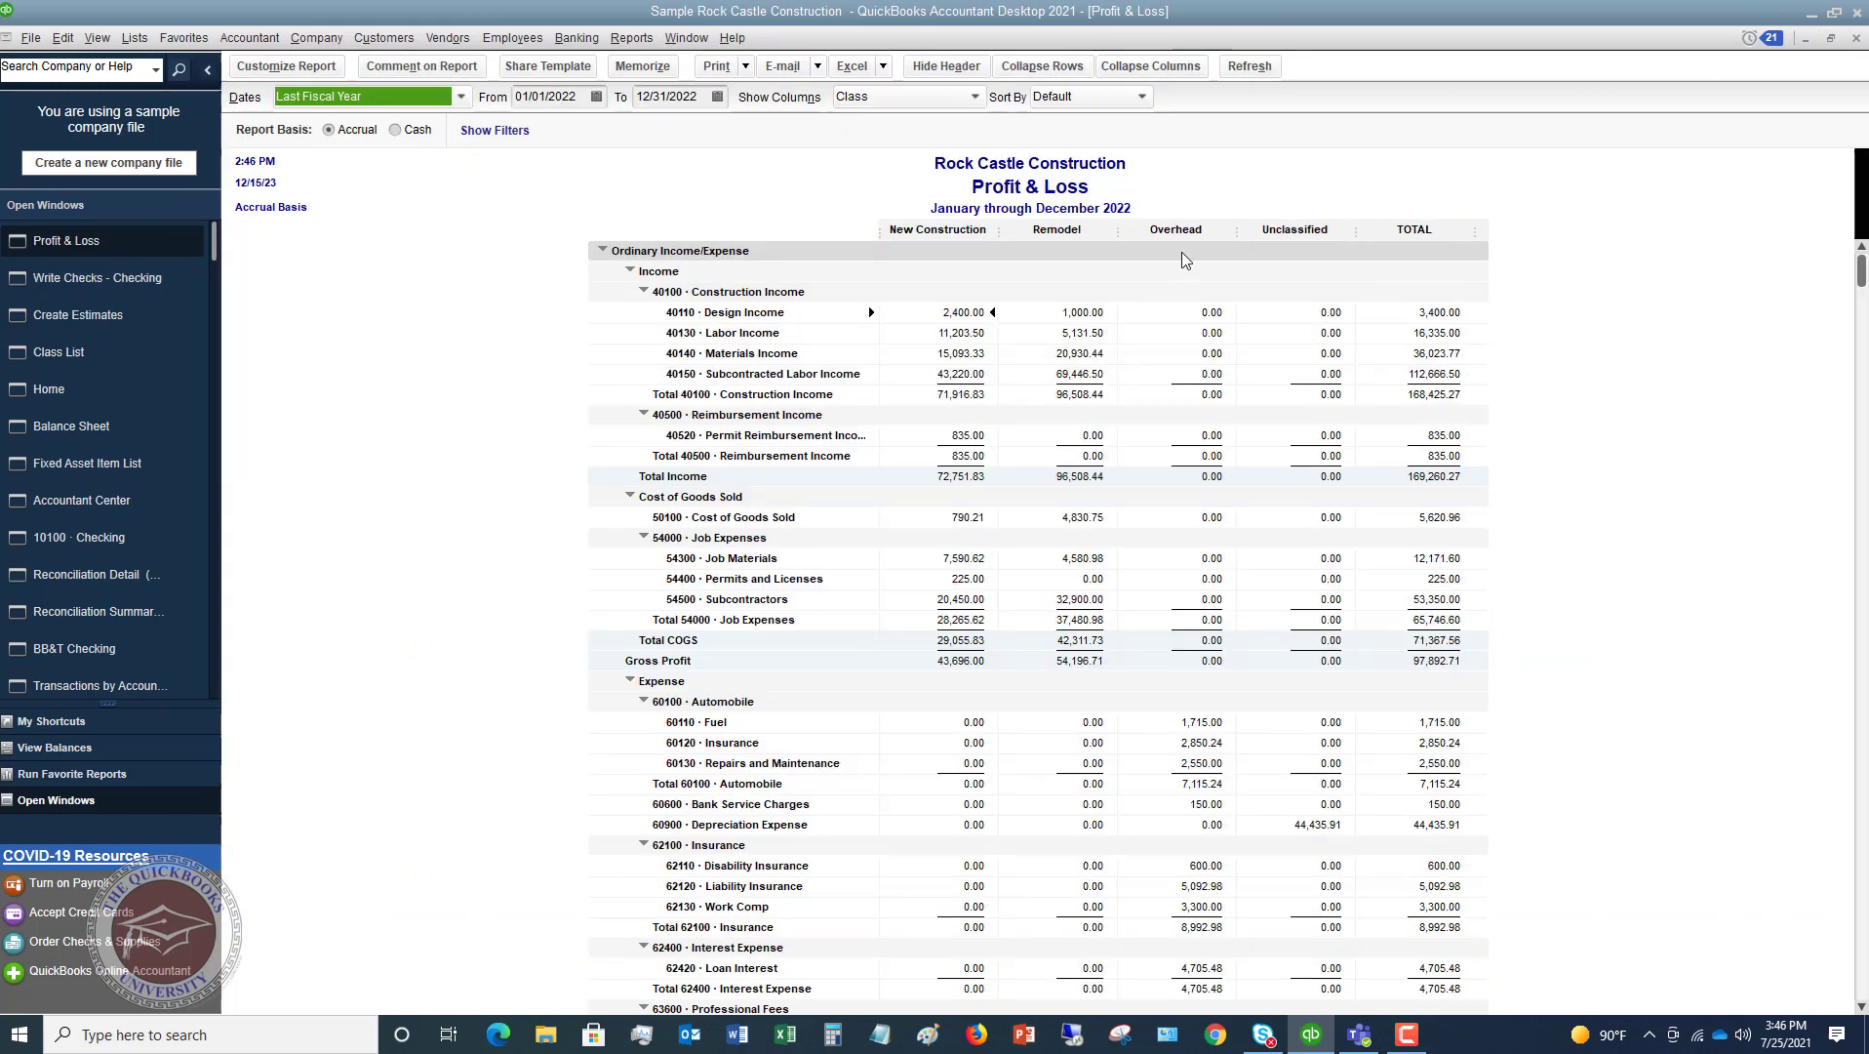
Step: Change the report's To date to 12/31/2023 and refresh so Commercial and Residential columns show
click(717, 97)
click(794, 130)
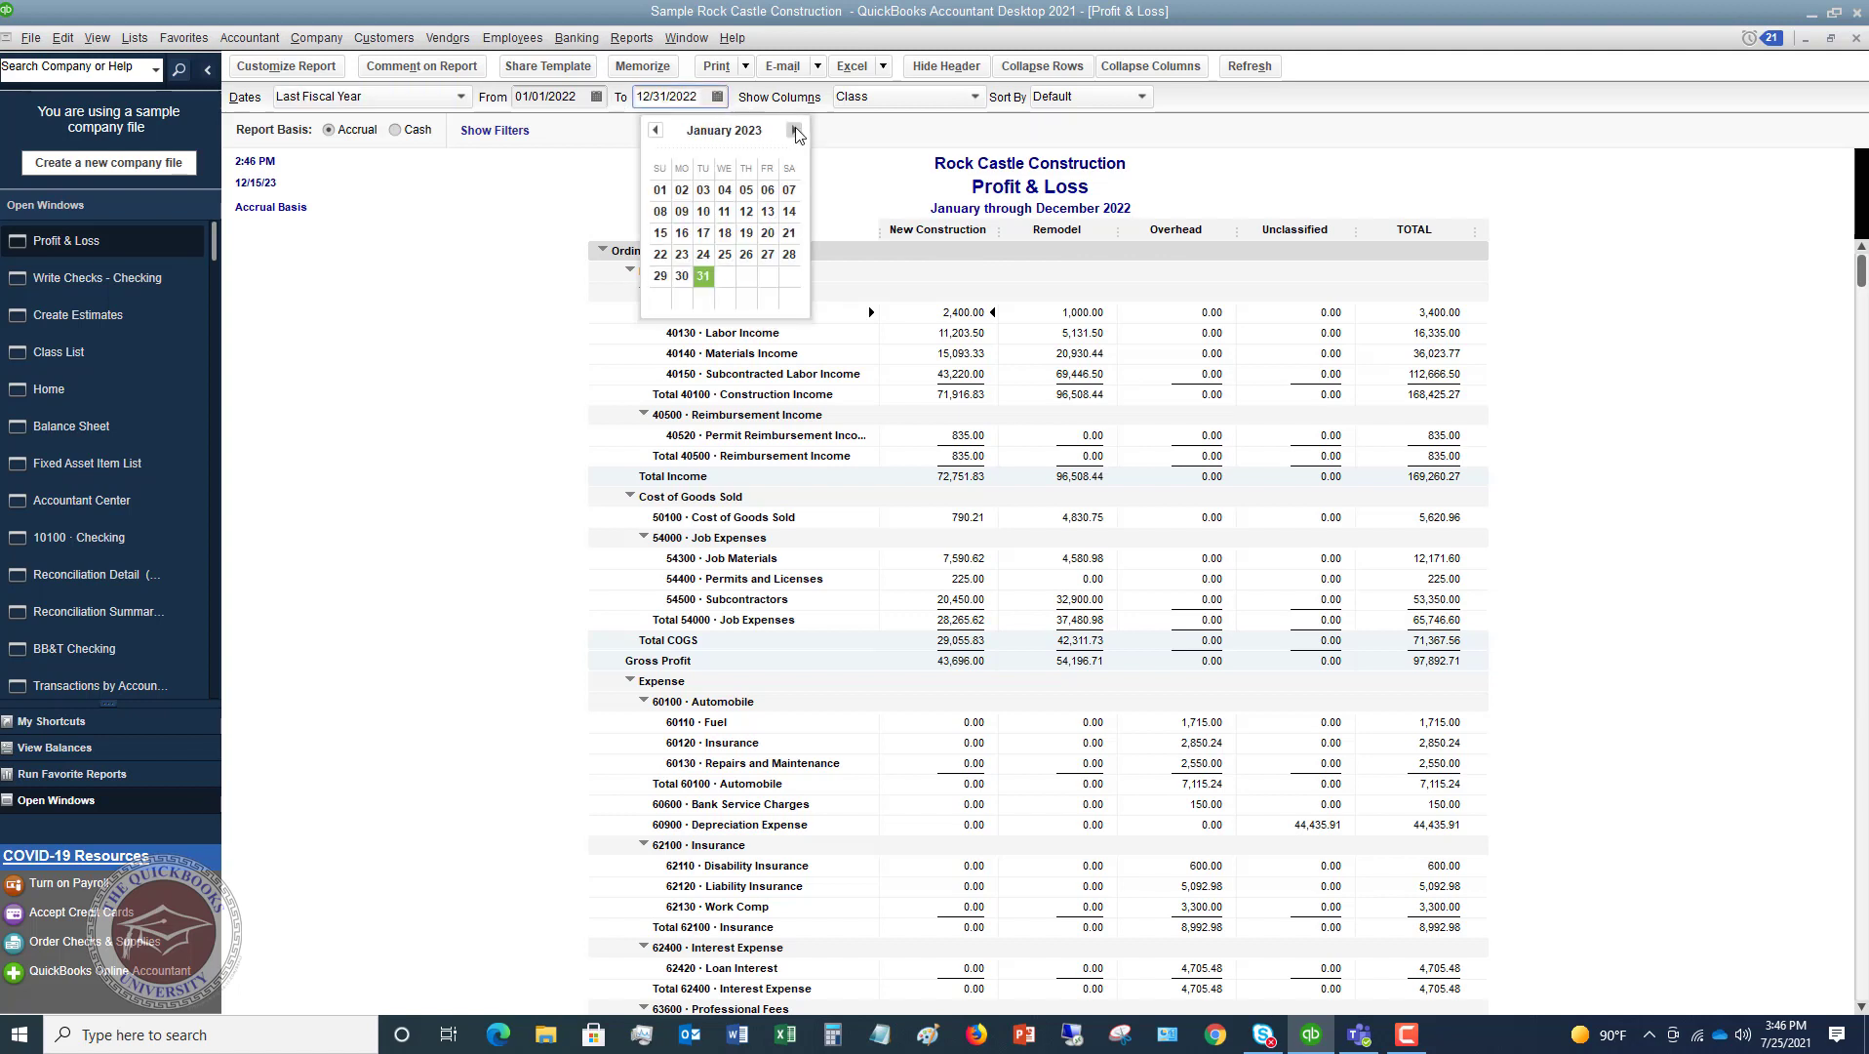
click(794, 130)
click(794, 130)
click(794, 129)
click(794, 130)
click(794, 129)
click(794, 130)
click(794, 130)
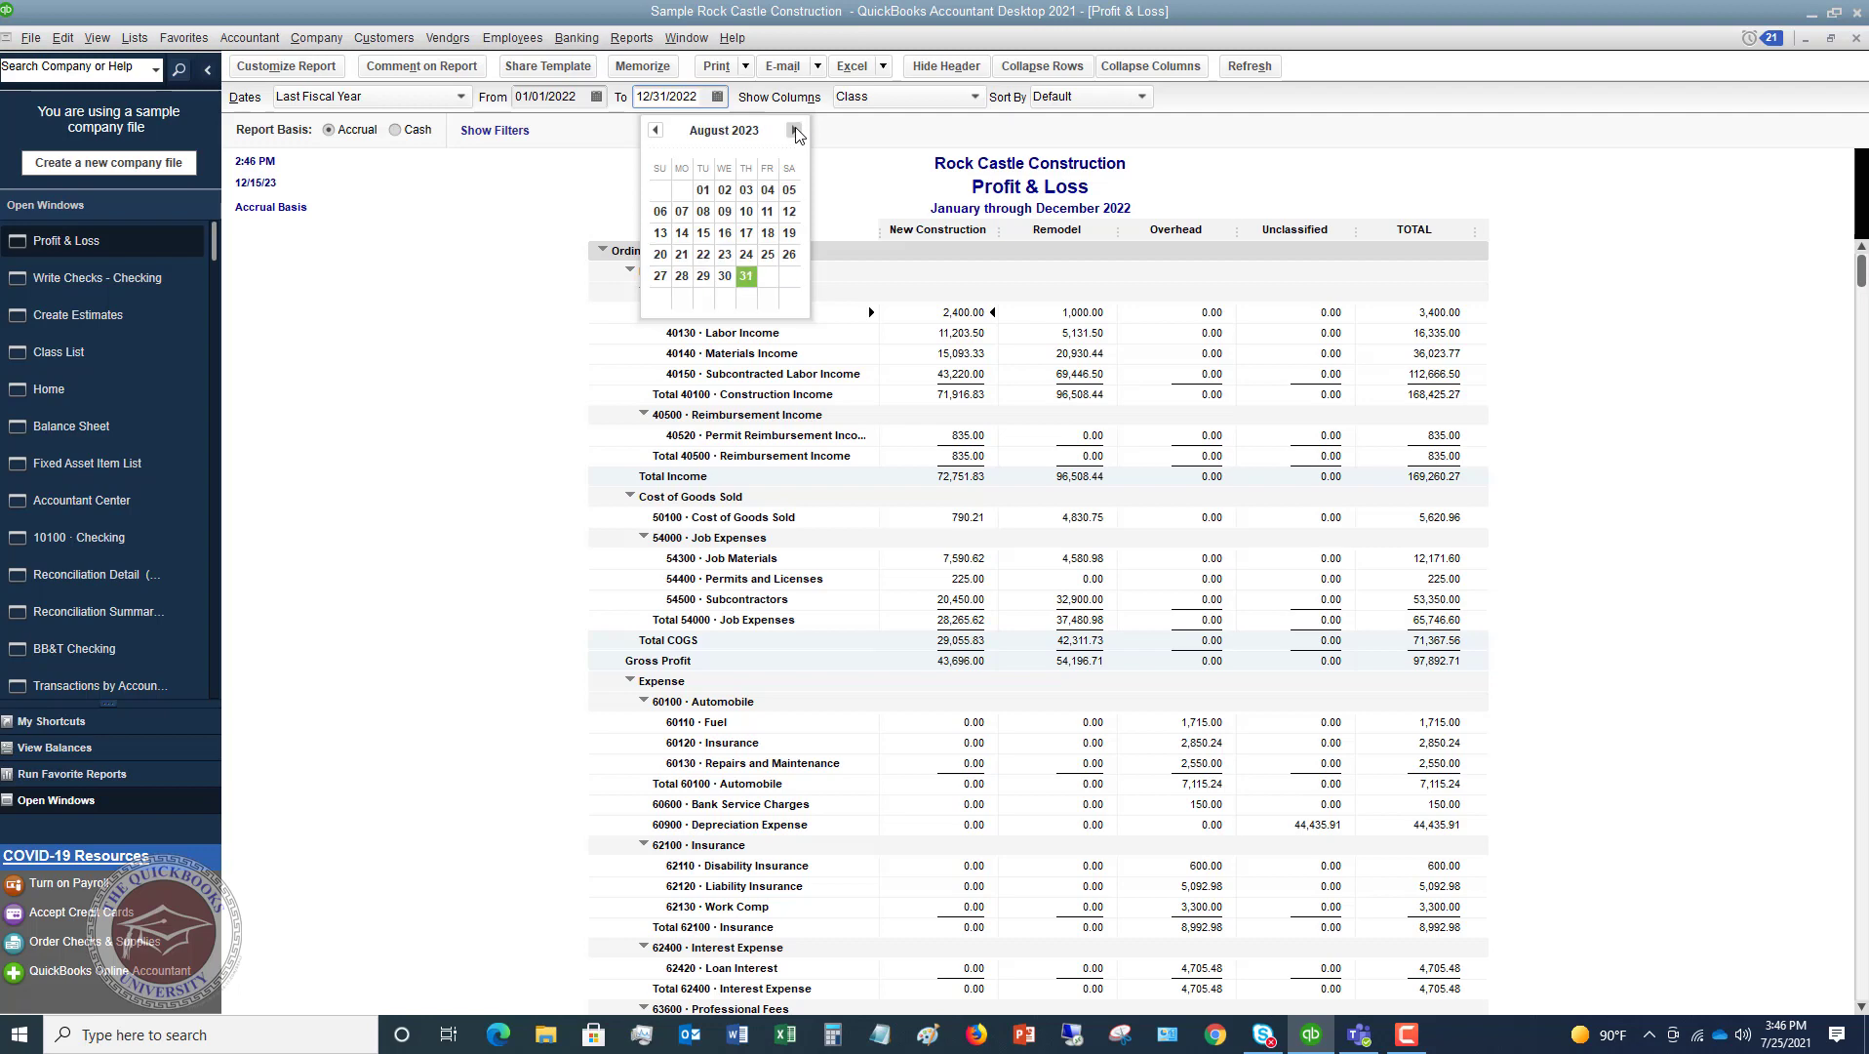
click(795, 129)
click(794, 130)
click(794, 129)
click(795, 131)
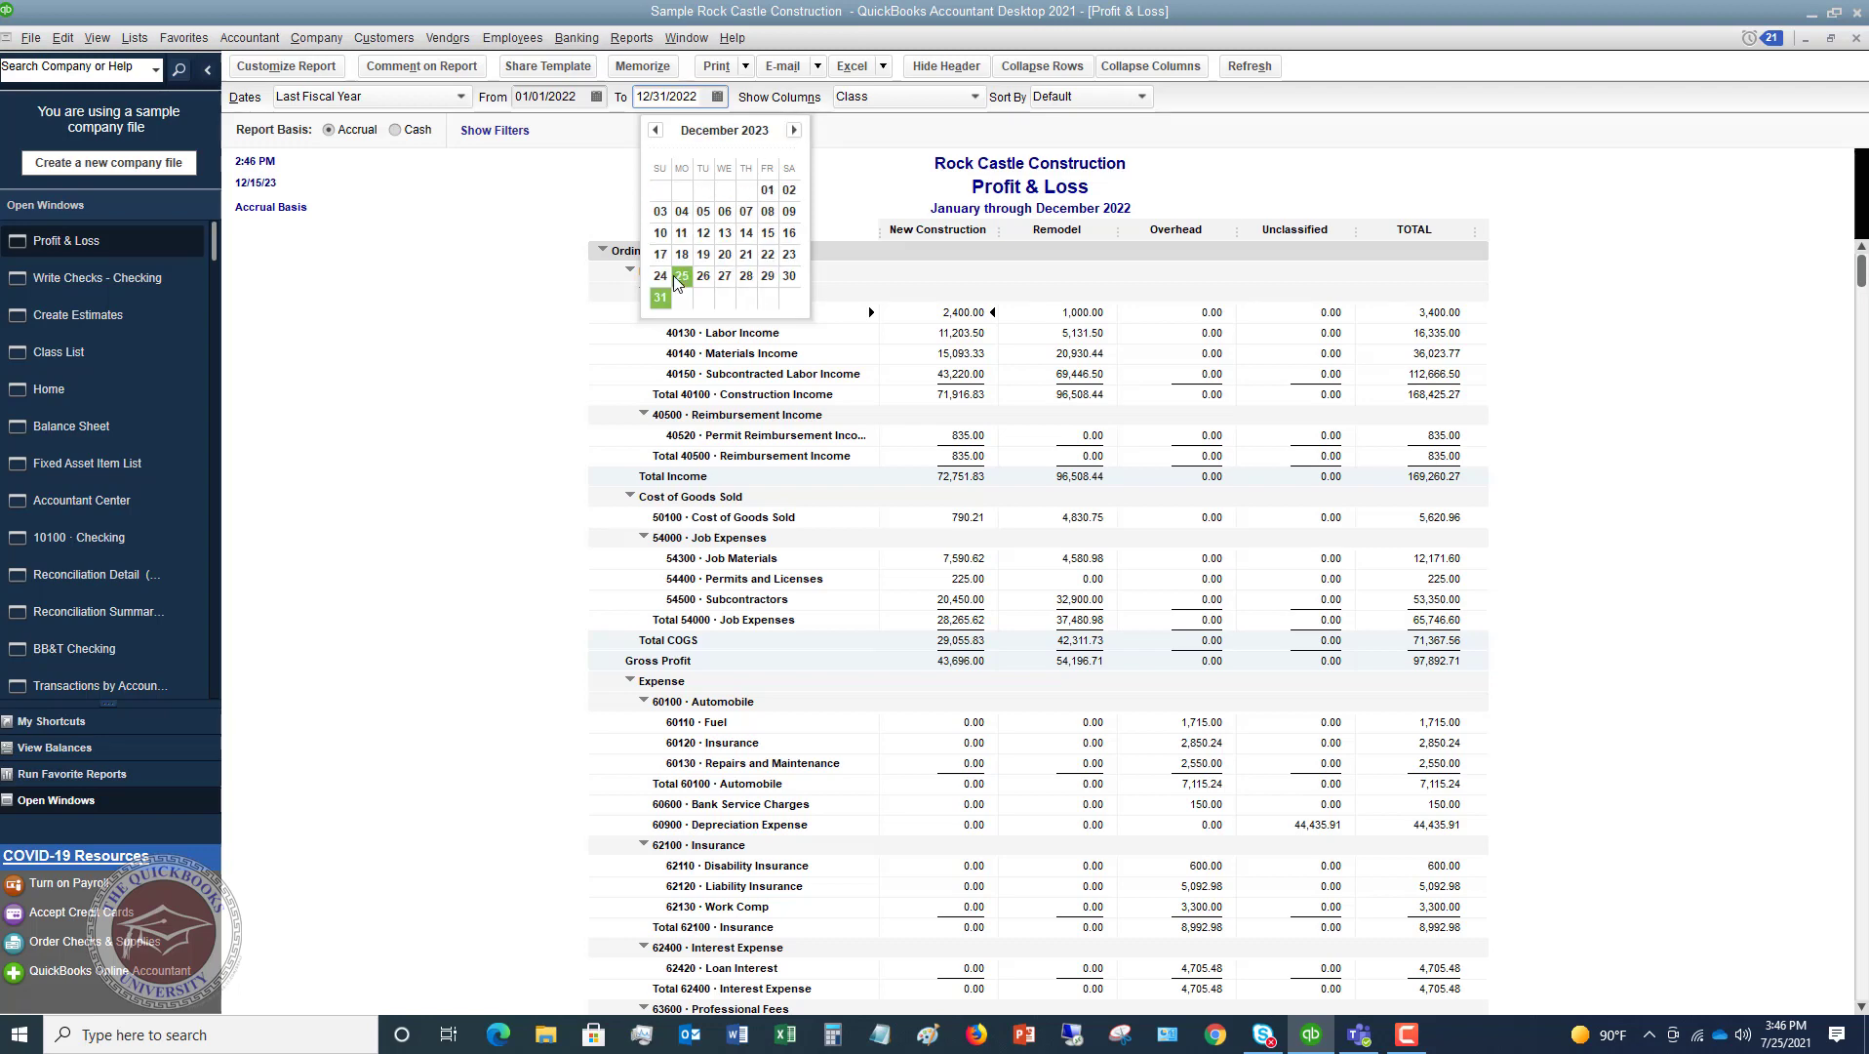
click(660, 296)
click(586, 301)
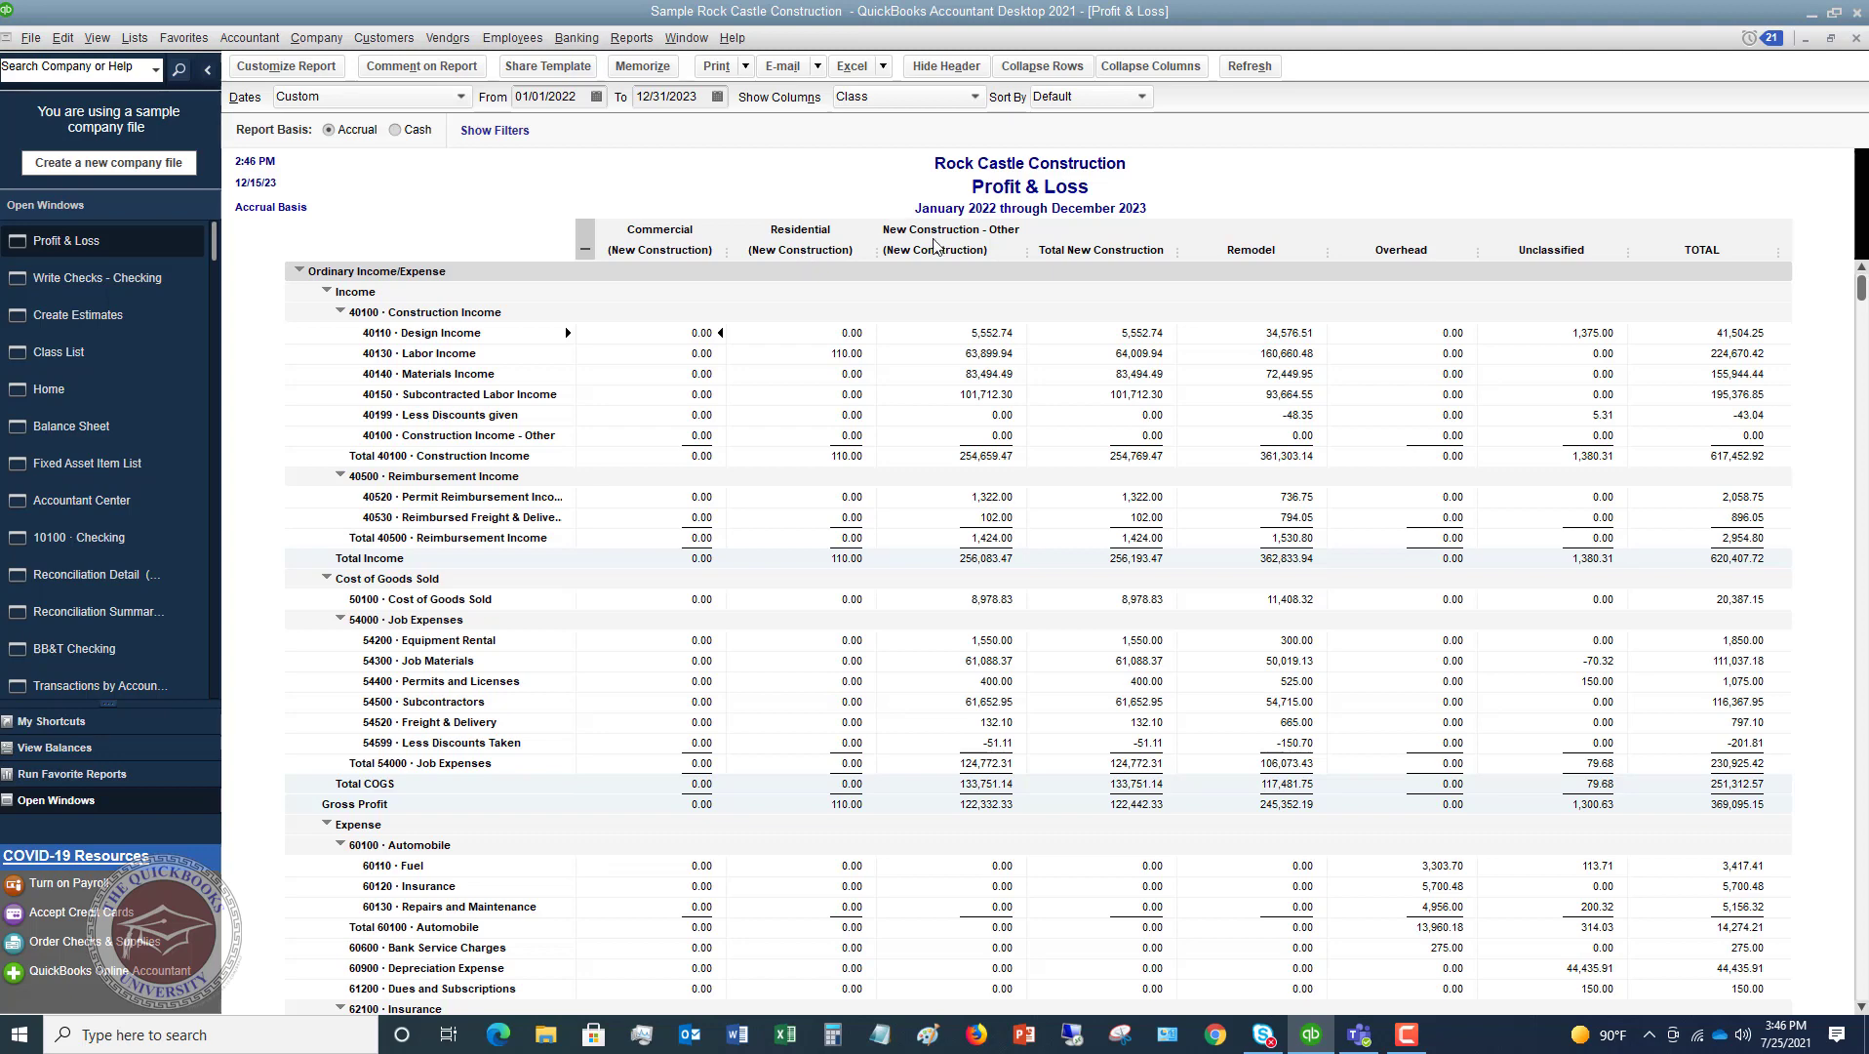
click(855, 353)
scroll(941, 333, down, 9)
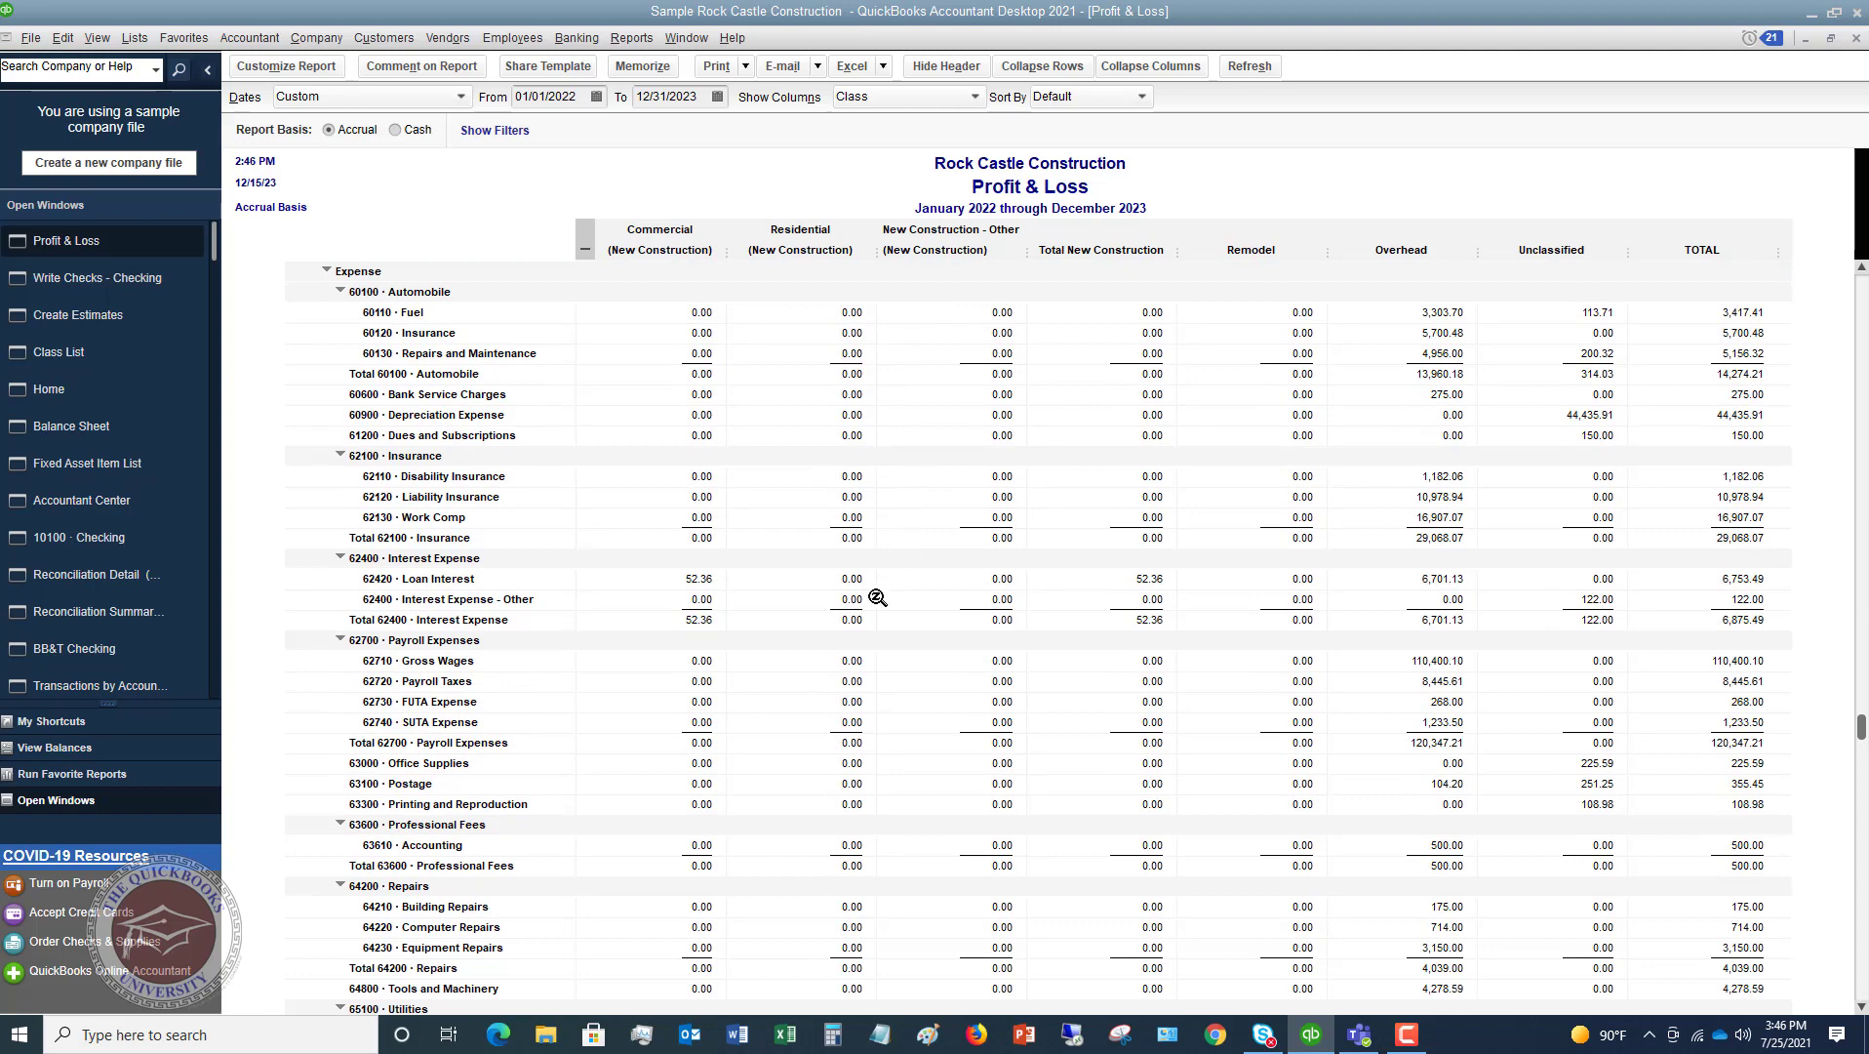
click(700, 578)
scroll(1574, 470, up, 9)
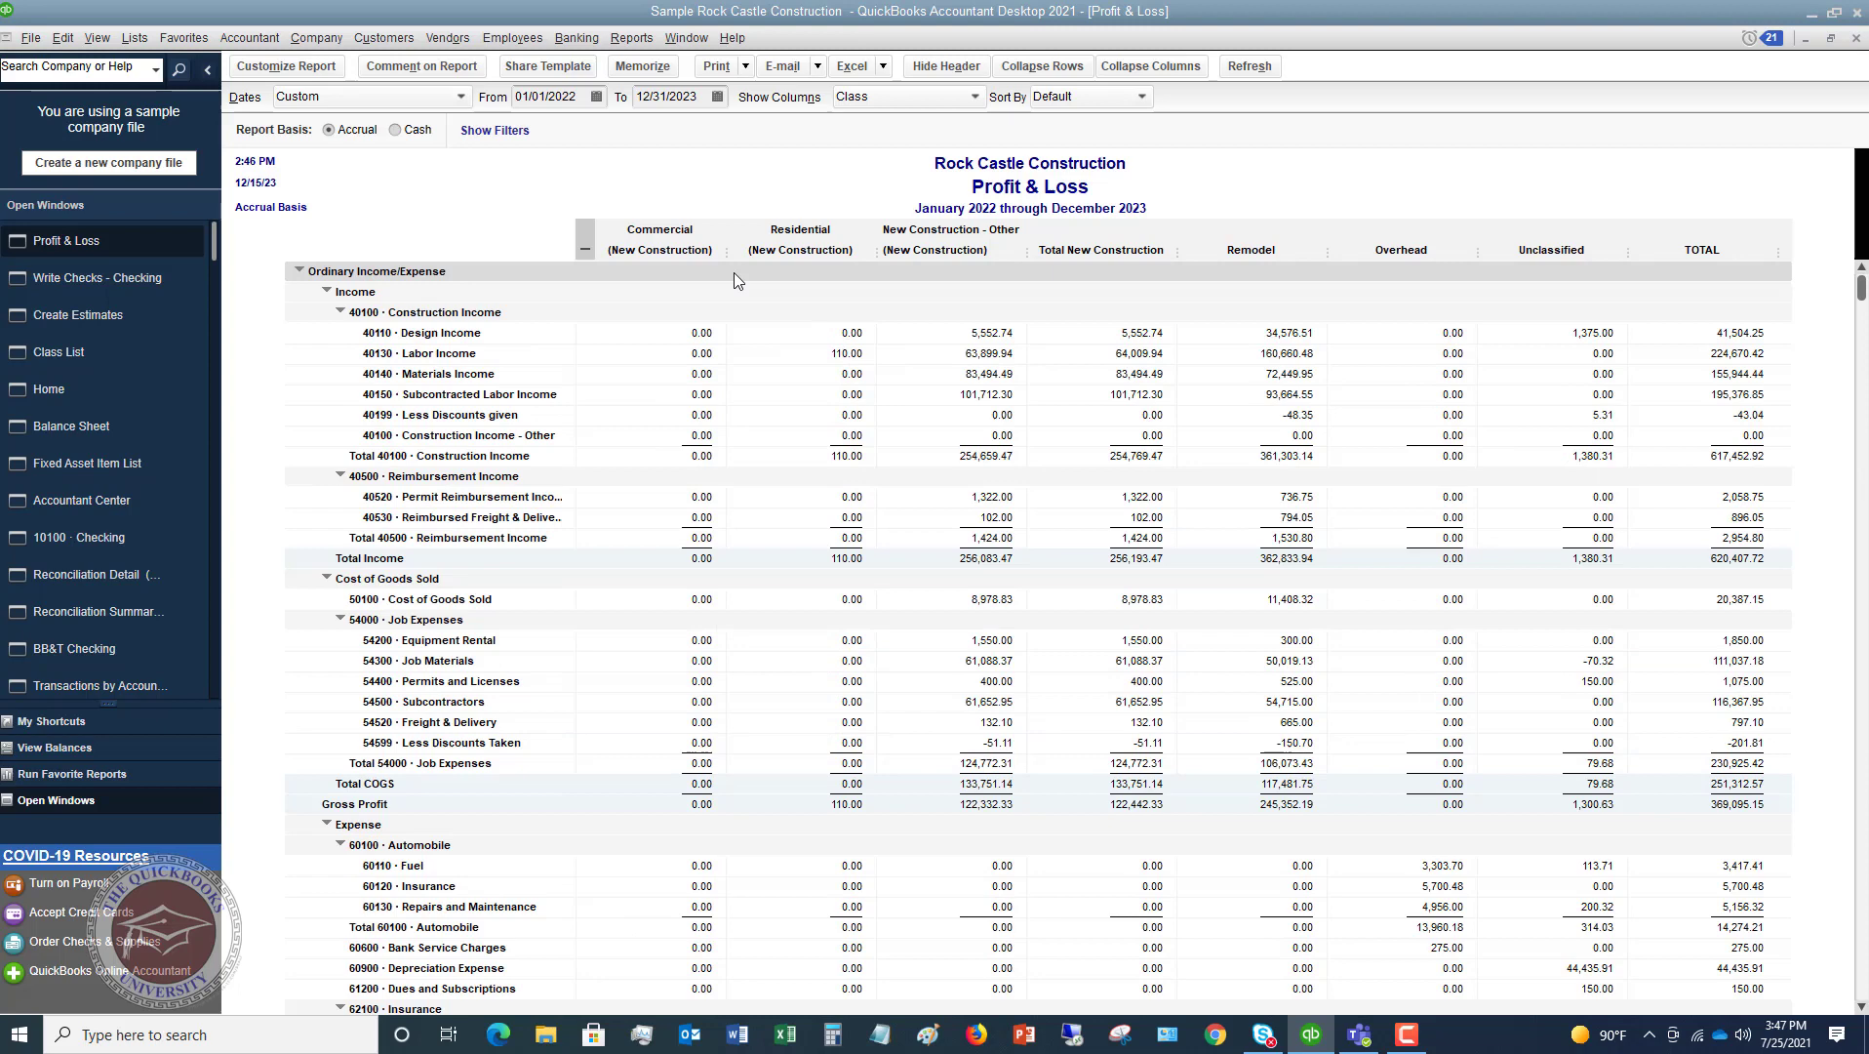